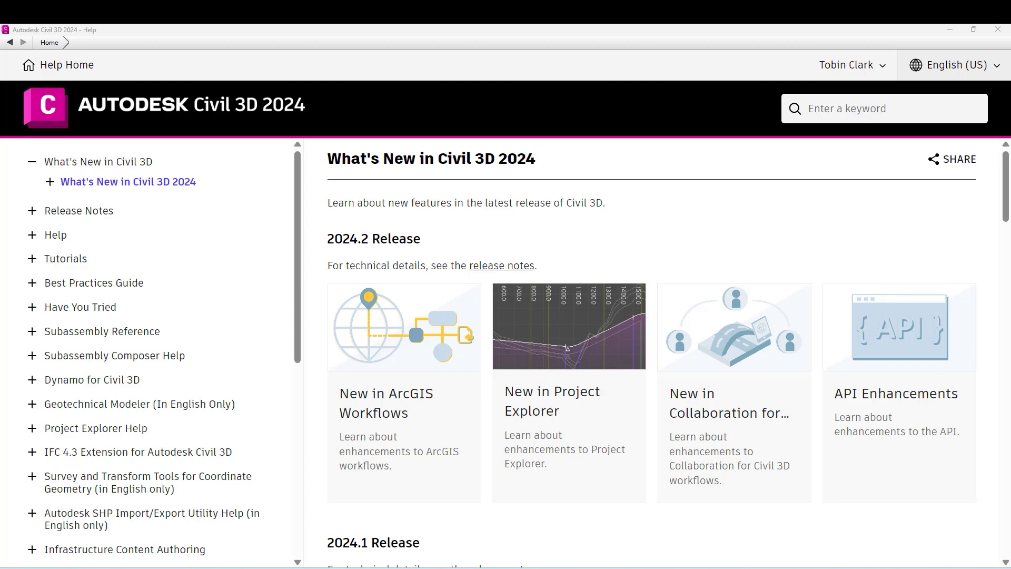
# Look through the What's New in Civil 3D 2024 help page, covering the 2024.2 and 2024.1 release topics
pyautogui.scroll(-10, 536, 184)
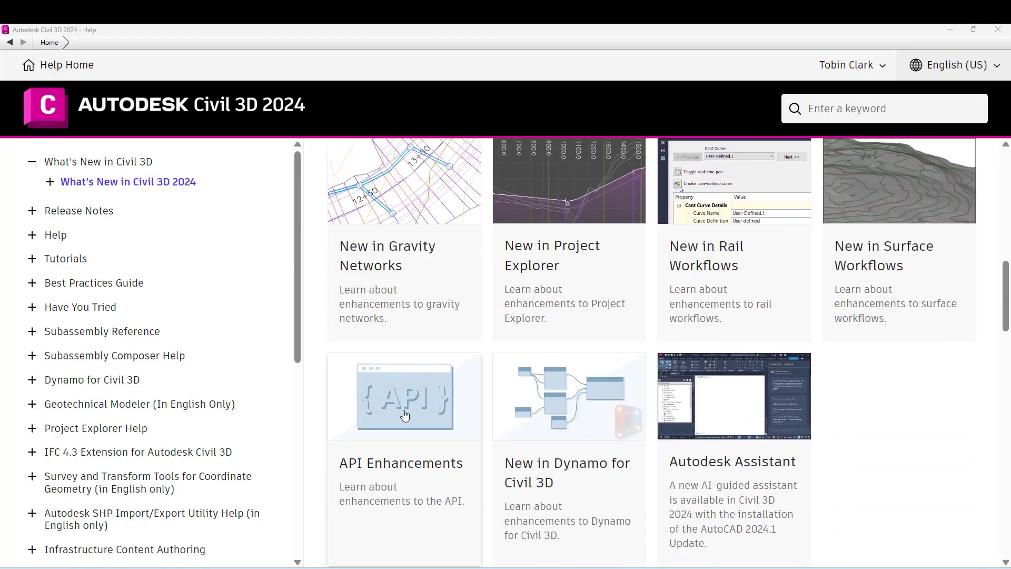
pyautogui.scroll(-5, 413, 402)
pyautogui.scroll(6, 529, 390)
pyautogui.scroll(5, 531, 394)
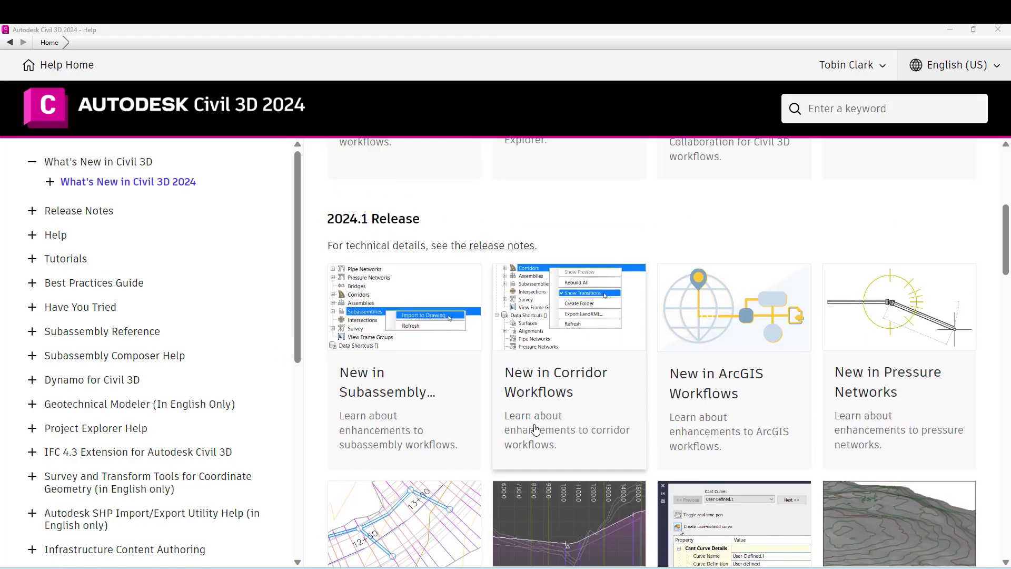
pyautogui.scroll(-2, 474, 426)
pyautogui.scroll(-3, 425, 458)
pyautogui.scroll(-1, 425, 448)
pyautogui.scroll(7, 423, 424)
pyautogui.scroll(5, 423, 425)
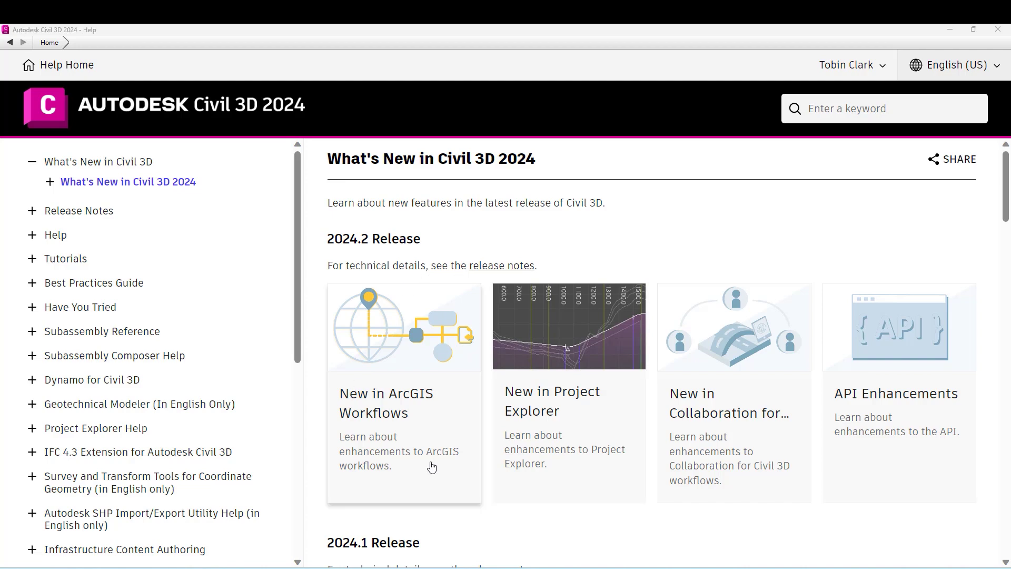
pyautogui.scroll(-2, 501, 376)
pyautogui.scroll(-2, 498, 337)
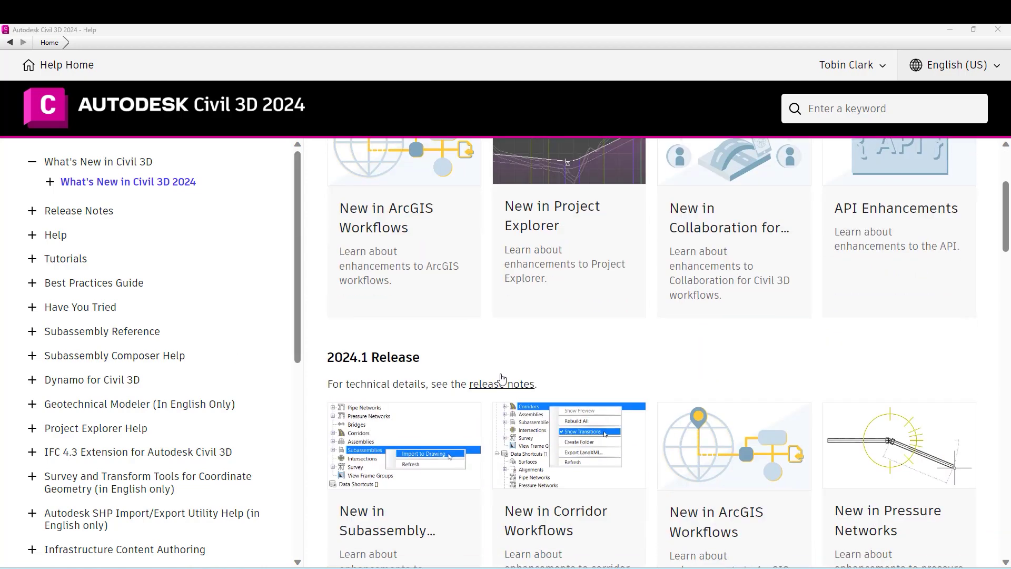
pyautogui.scroll(1, 493, 358)
pyautogui.scroll(-5, 421, 382)
pyautogui.scroll(-3, 406, 387)
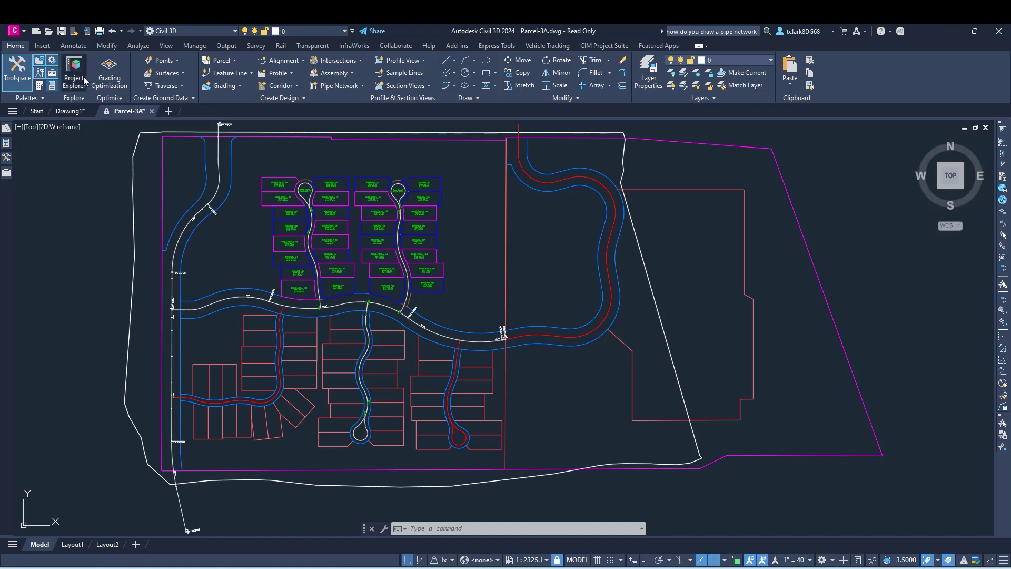
# Examine the calculated stations of Alignment - (1) in Project Explorer, including every column out to the entity lengths
pyautogui.moveTo(111, 301)
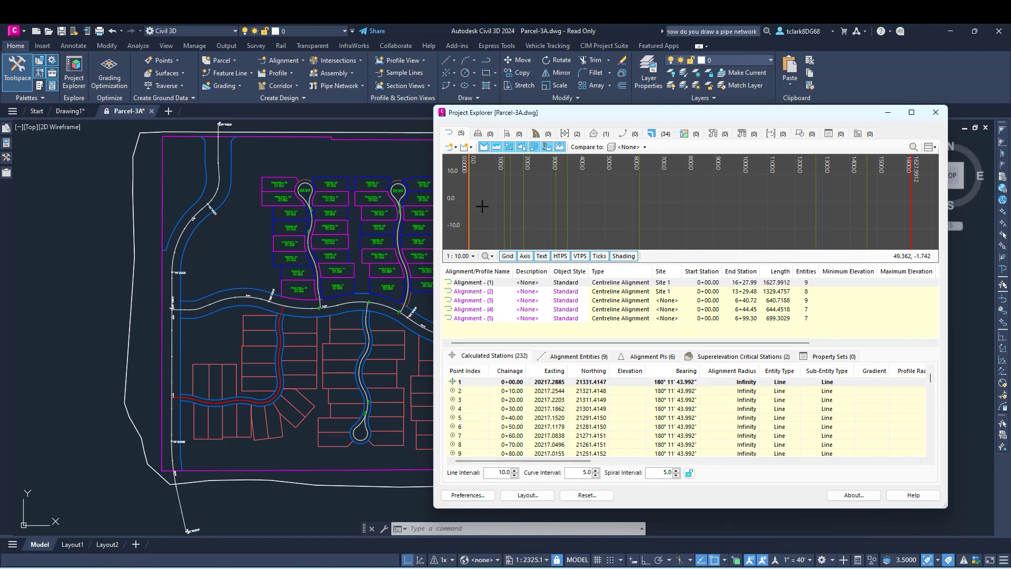
pyautogui.moveTo(520, 463); pyautogui.dragTo(849, 462)
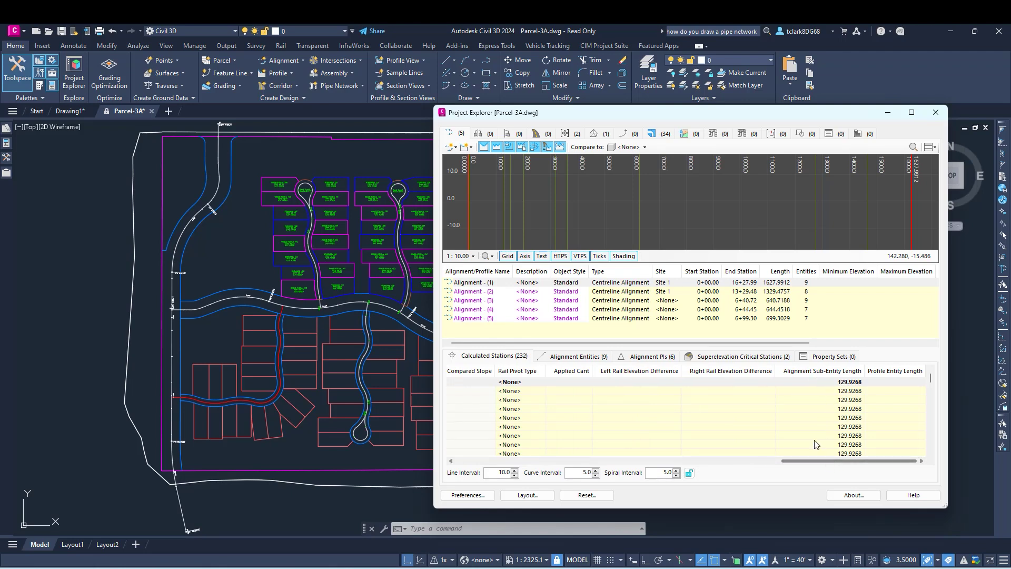
pyautogui.moveTo(813, 459); pyautogui.dragTo(479, 457)
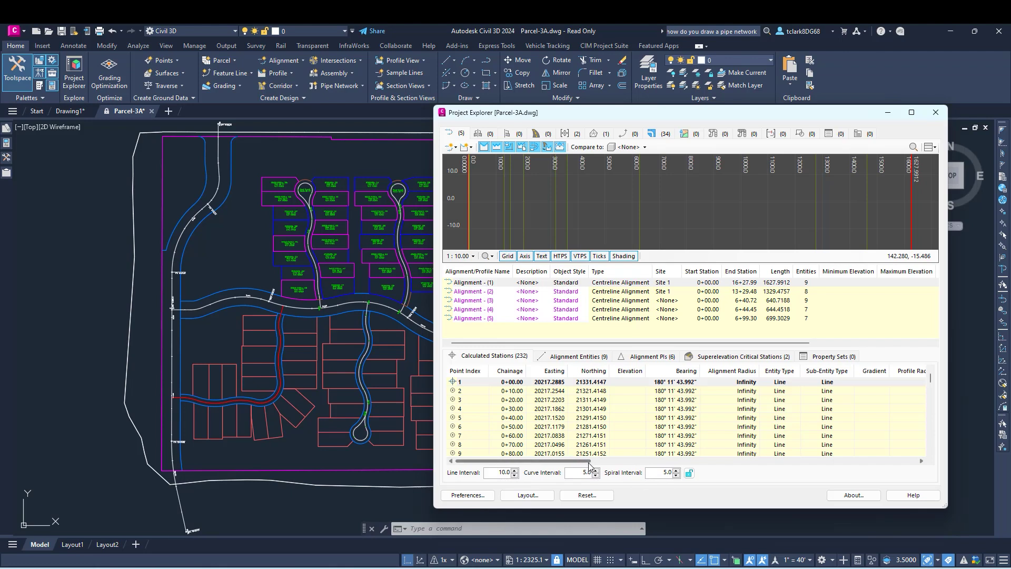
pyautogui.scroll(-18, 577, 448)
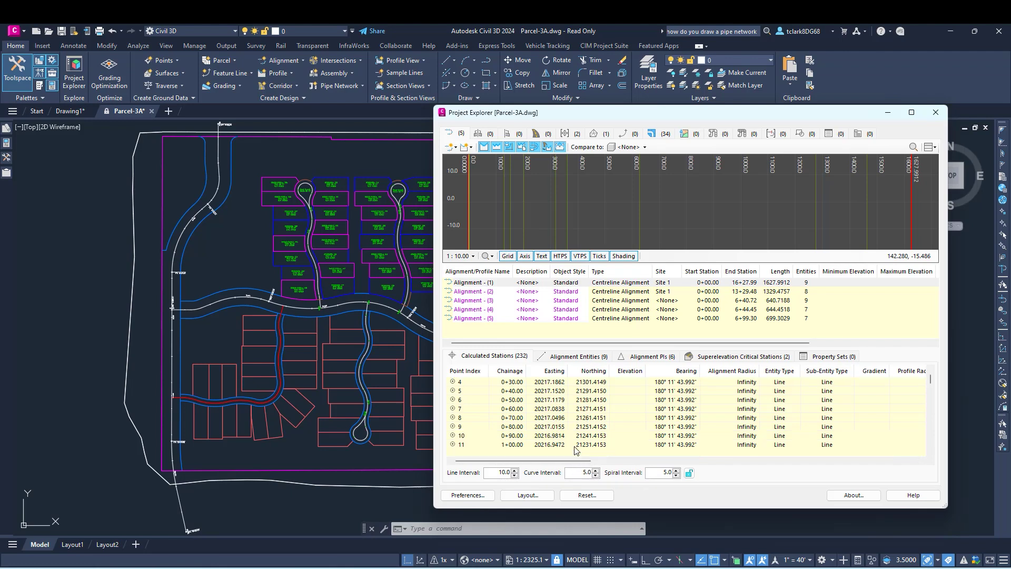
pyautogui.scroll(-6, 577, 448)
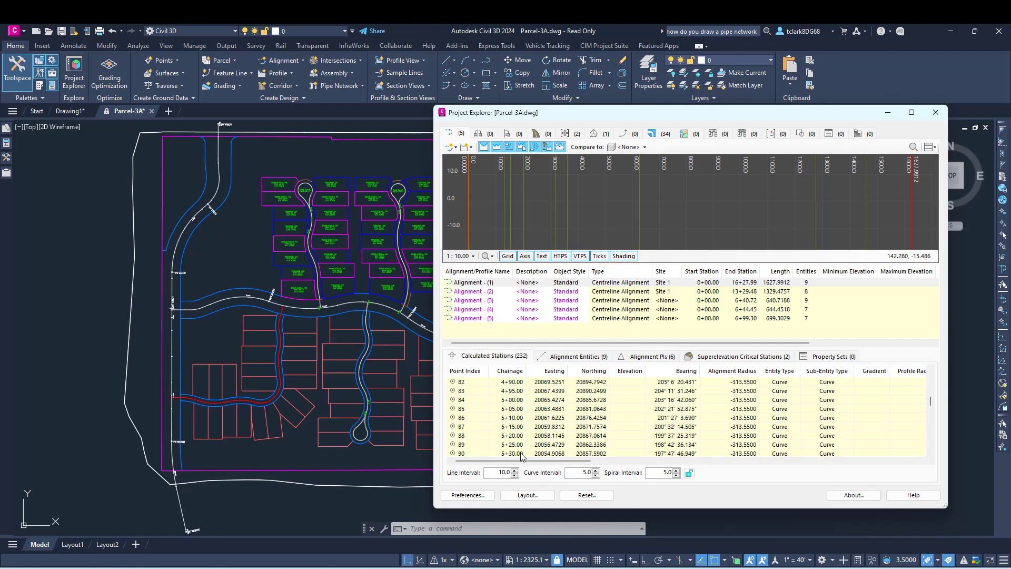
pyautogui.moveTo(522, 460); pyautogui.dragTo(598, 460)
pyautogui.hscroll(10, 598, 441)
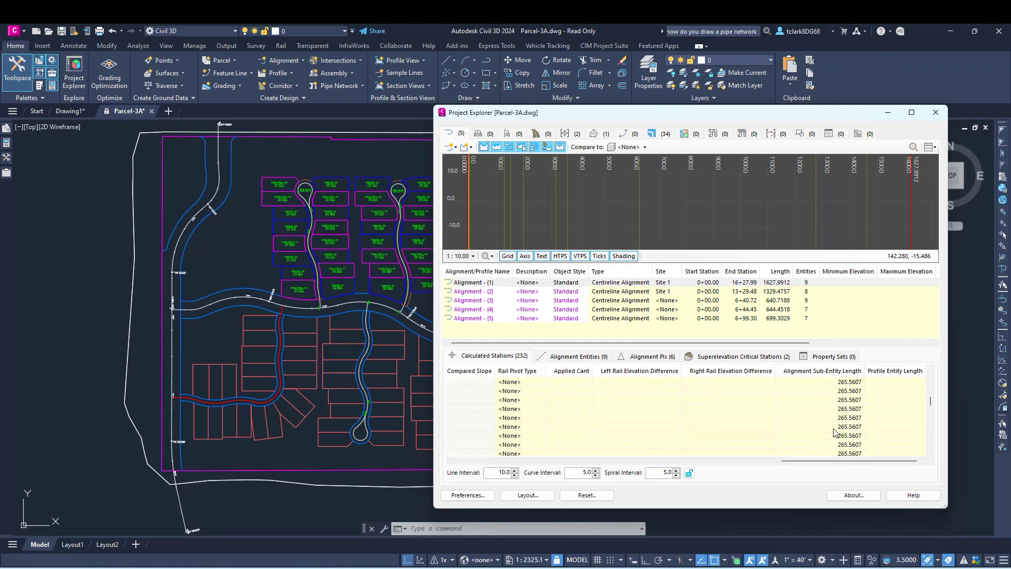
pyautogui.moveTo(819, 460); pyautogui.dragTo(458, 425)
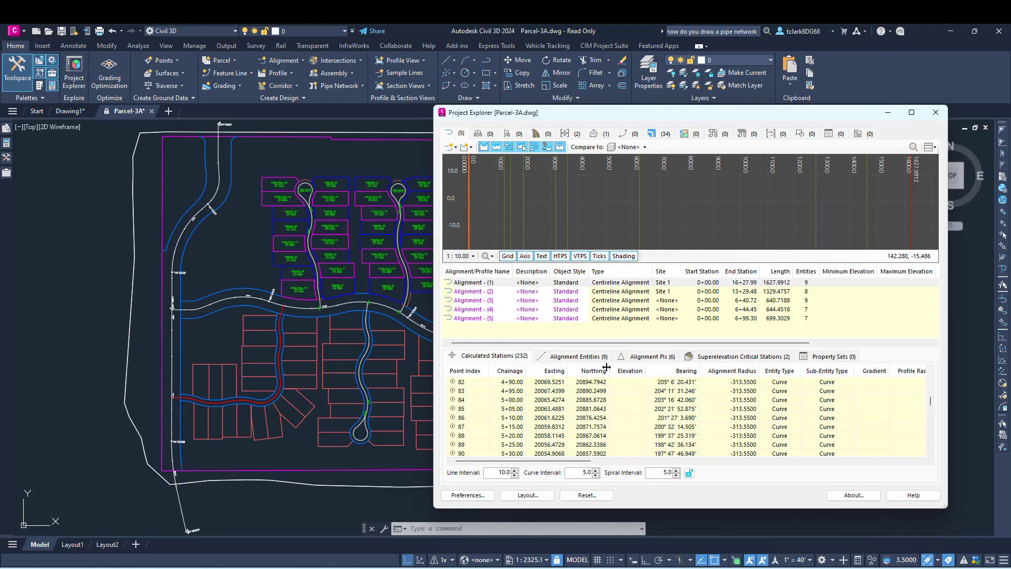
# Review the alignment PIs of Alignment - (1) and the available PI type filter options
pyautogui.click(635, 358)
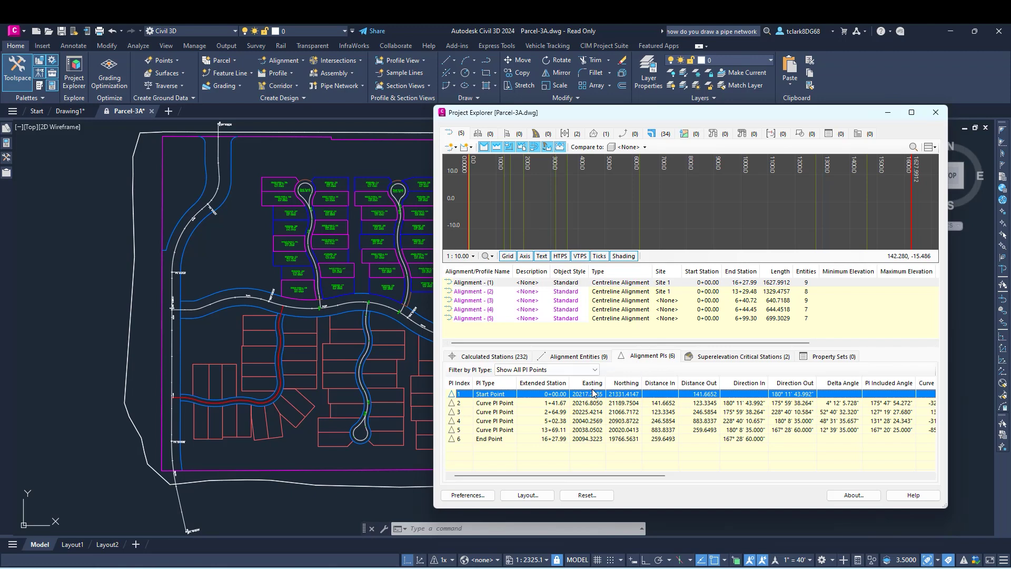
pyautogui.click(554, 371)
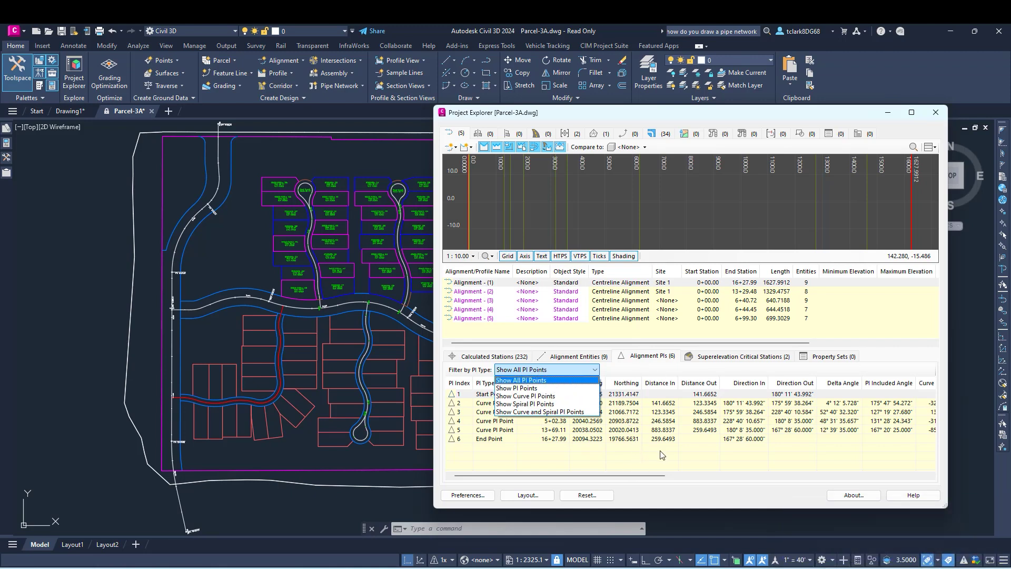
pyautogui.click(683, 487)
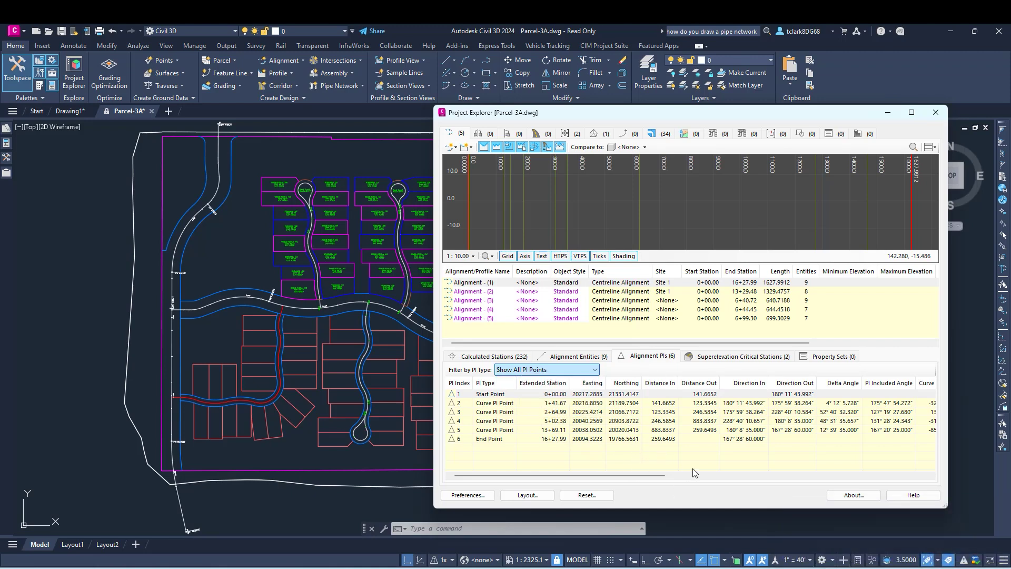
# Inspect the table style options of a quick AutoCAD table report for the PIs of Alignment - (1), without creating the table
pyautogui.rightClick(535, 285)
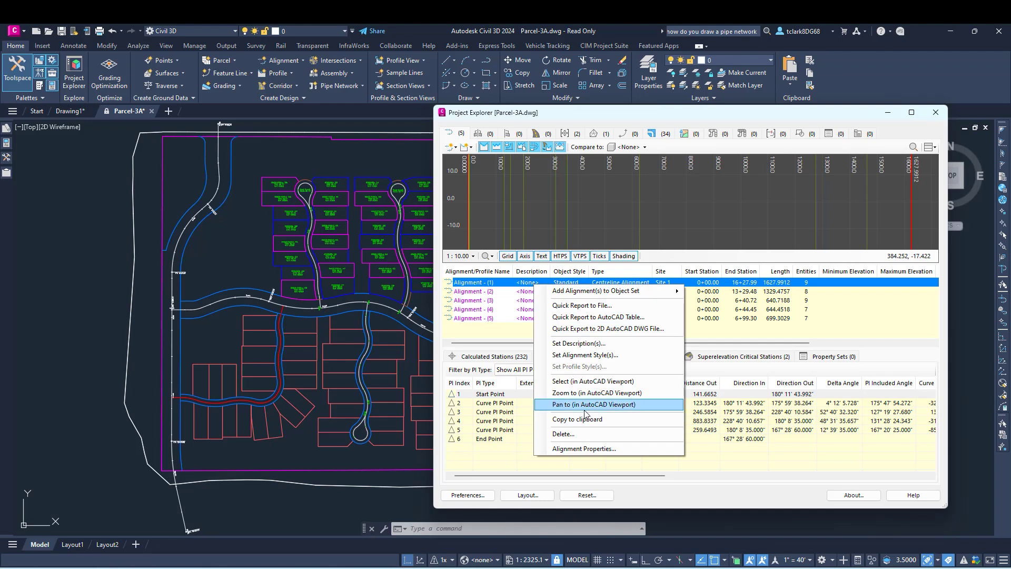
pyautogui.click(576, 317)
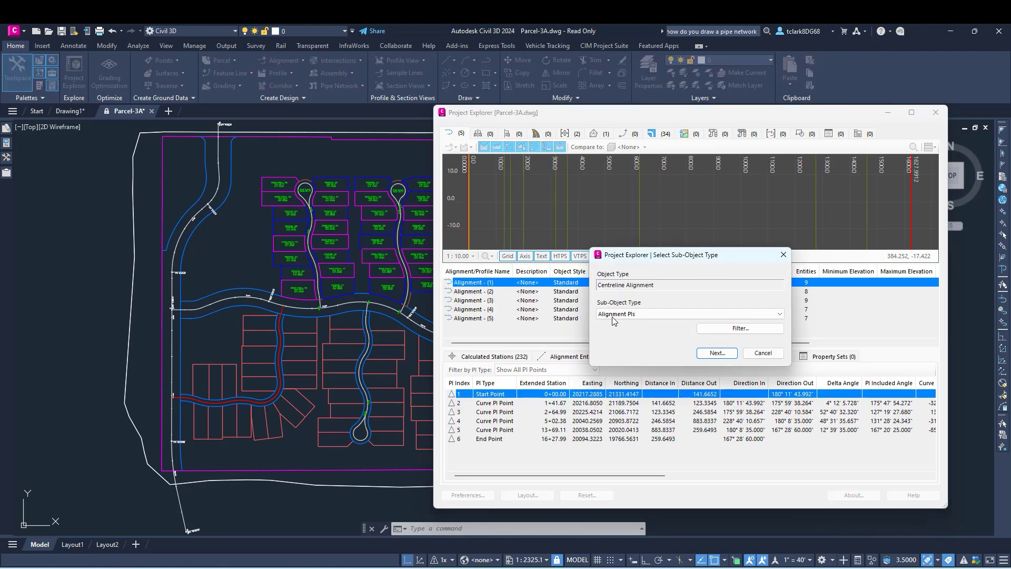
pyautogui.click(716, 353)
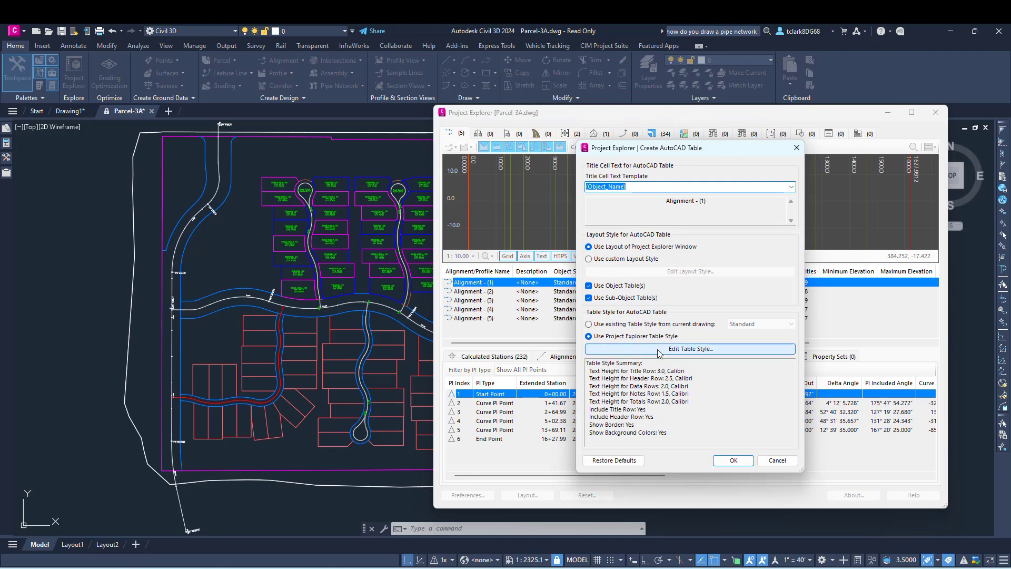
pyautogui.click(657, 349)
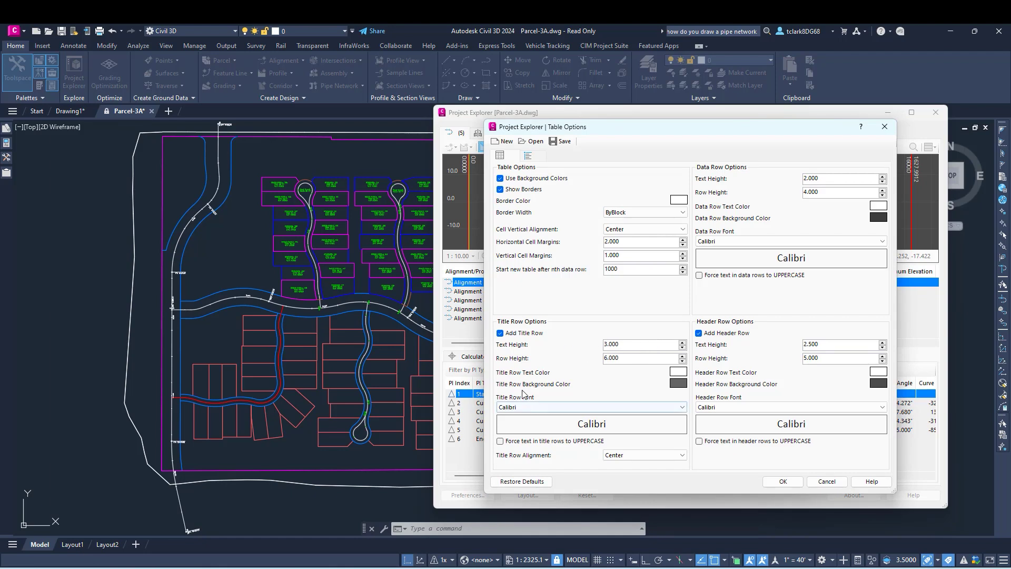
pyautogui.click(826, 482)
pyautogui.click(777, 460)
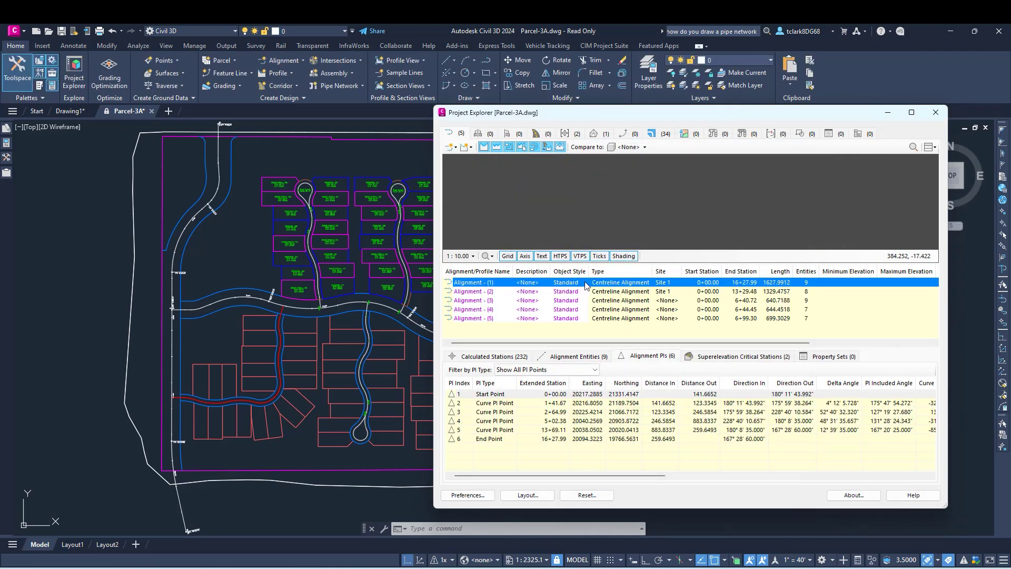
# Inspect the page layout and table options of a quick report to file for Alignment - (1)
pyautogui.rightClick(586, 286)
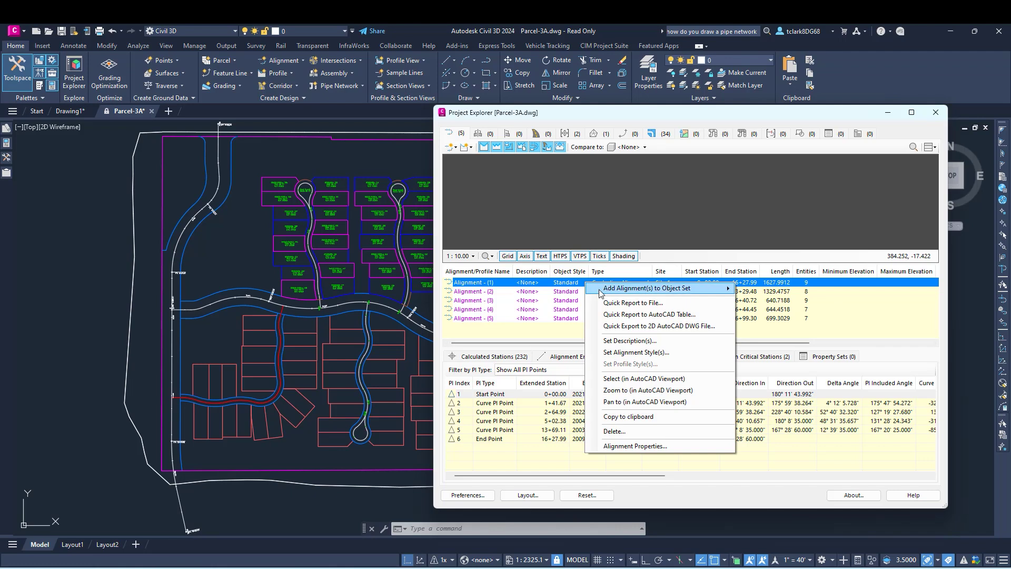
pyautogui.click(622, 313)
pyautogui.click(716, 353)
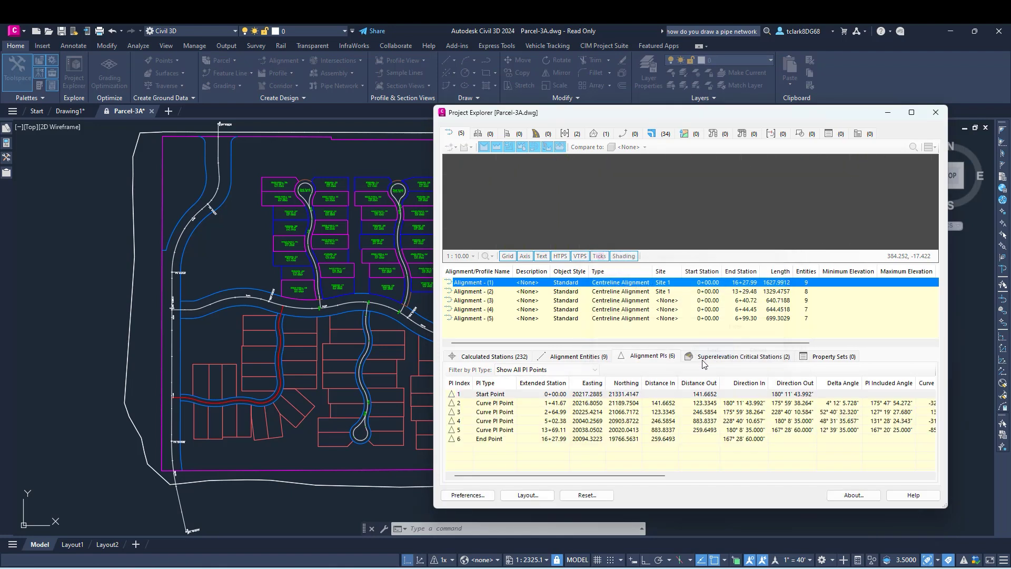
pyautogui.click(663, 367)
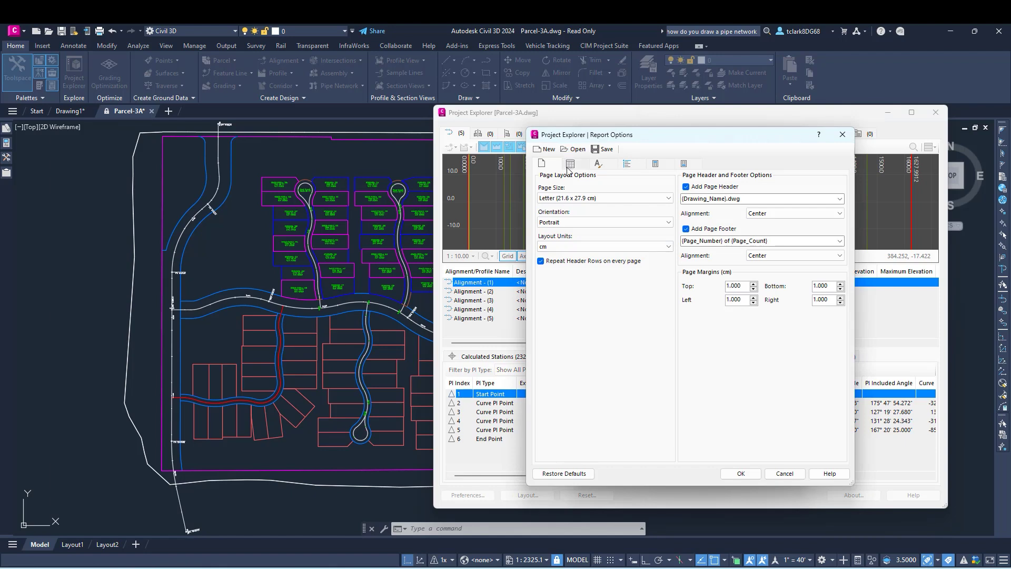
pyautogui.click(569, 164)
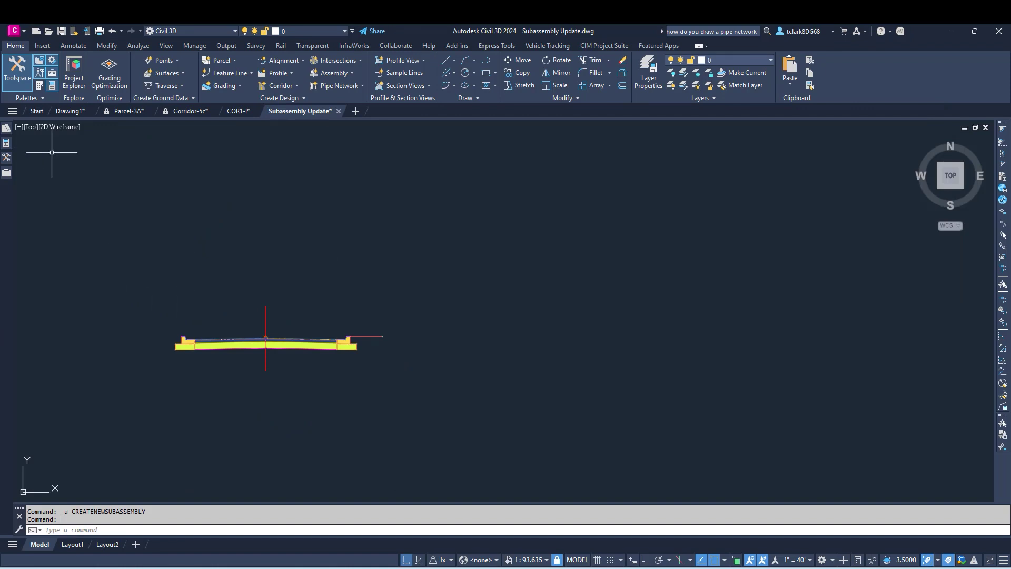
# Check the commands available for the Subassemblies collection and Subassembly1 in Prospector, keeping Subassembly1 expanded
pyautogui.moveTo(8, 157)
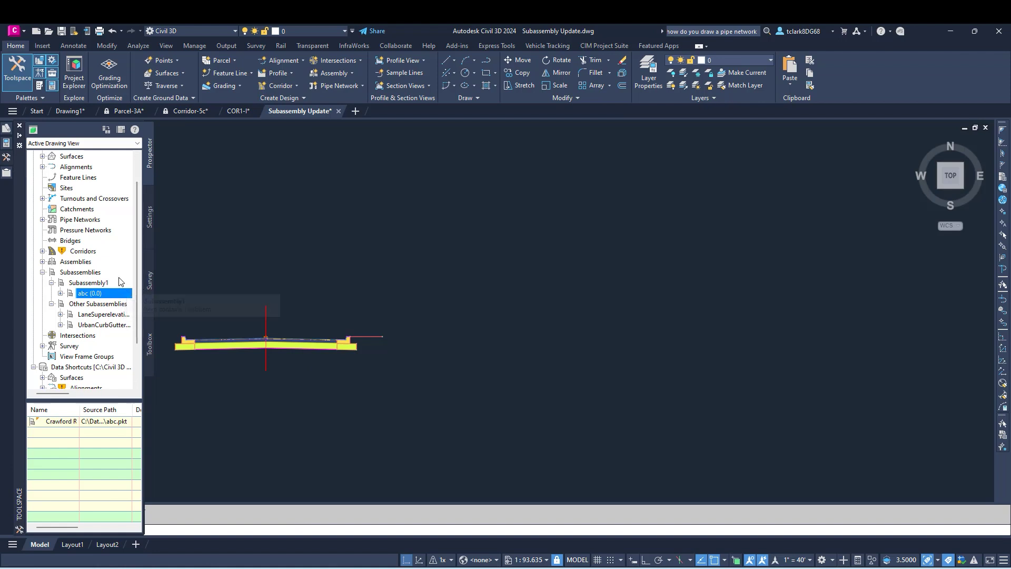
pyautogui.rightClick(81, 273)
pyautogui.click(64, 282)
pyautogui.rightClick(63, 282)
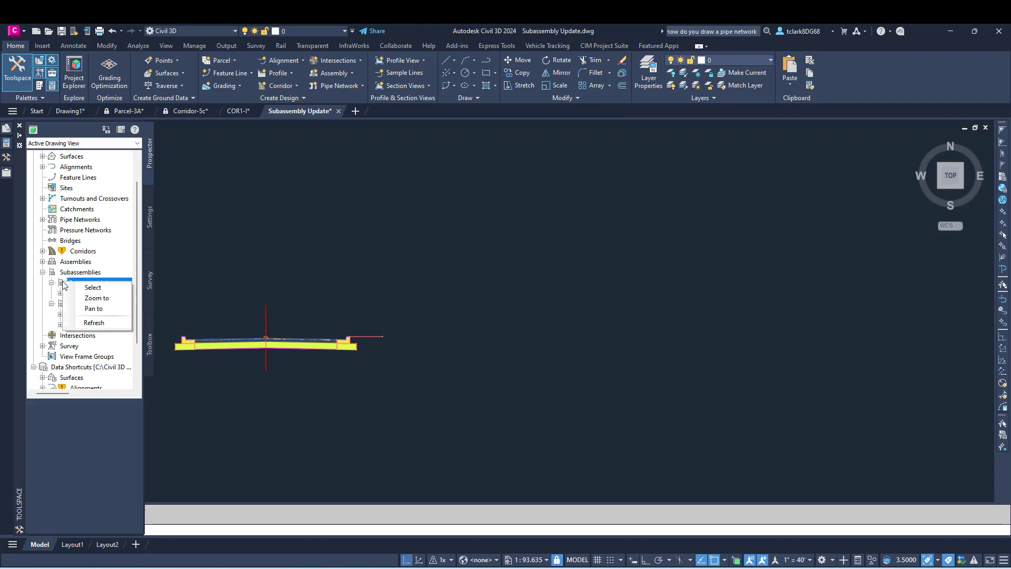
pyautogui.click(51, 282)
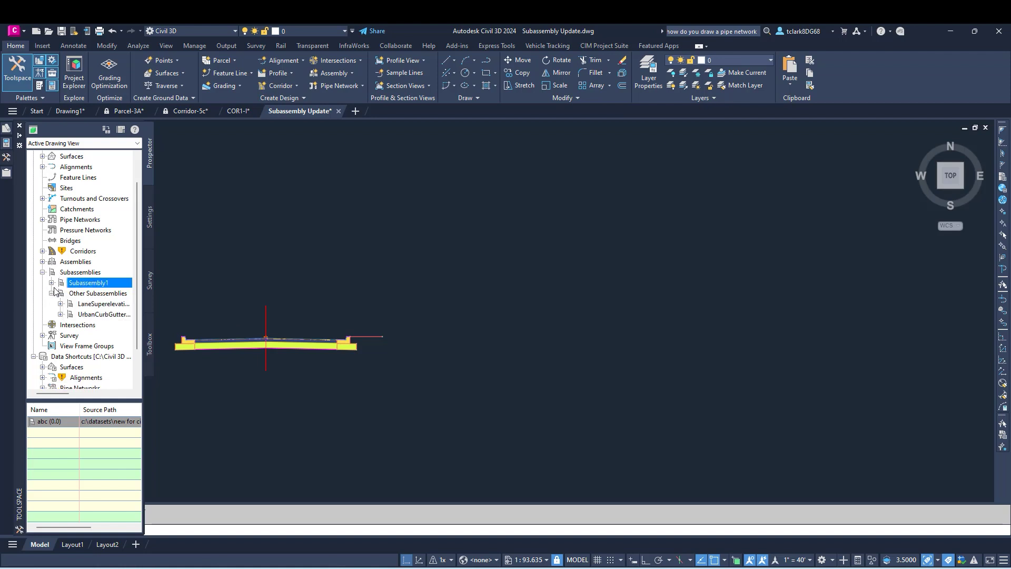
pyautogui.click(52, 283)
# Create another abc (0.0) subassembly attached to the marker point at the upper outer corner of the yellow-green base layer
pyautogui.rightClick(79, 293)
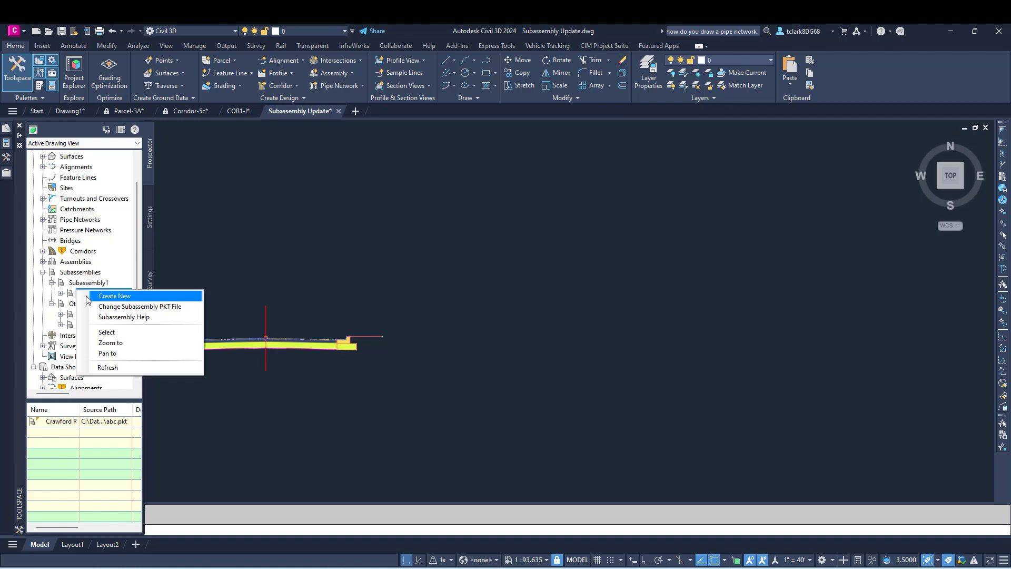
pyautogui.click(87, 297)
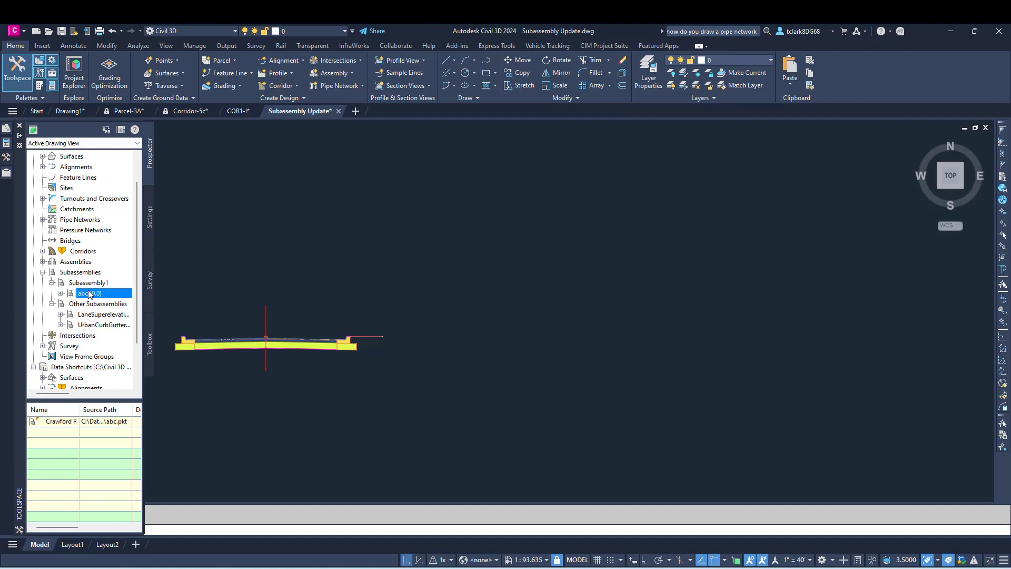
pyautogui.rightClick(117, 296)
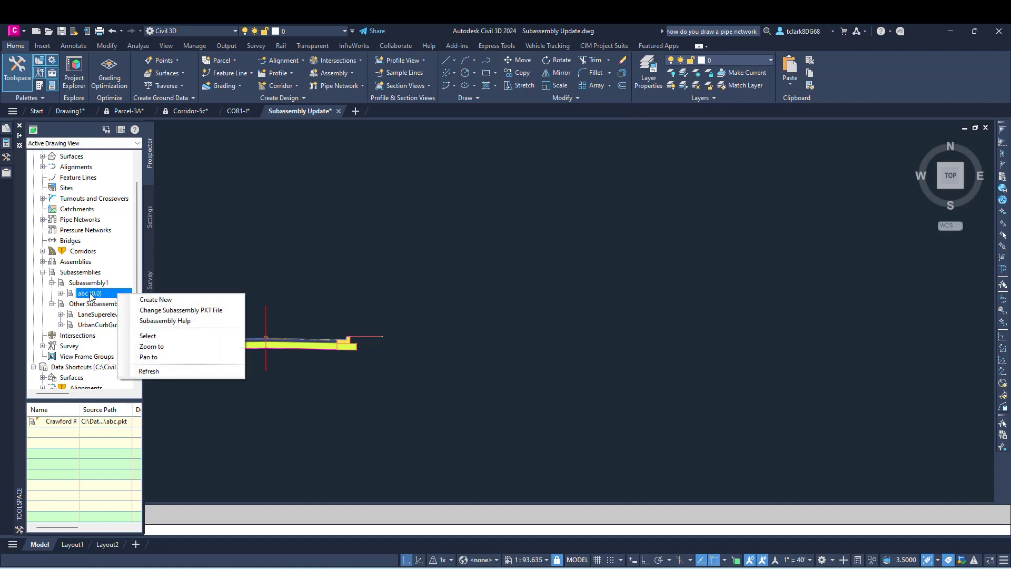
pyautogui.click(141, 301)
pyautogui.click(297, 354)
pyautogui.rightClick(356, 327)
pyautogui.click(362, 333)
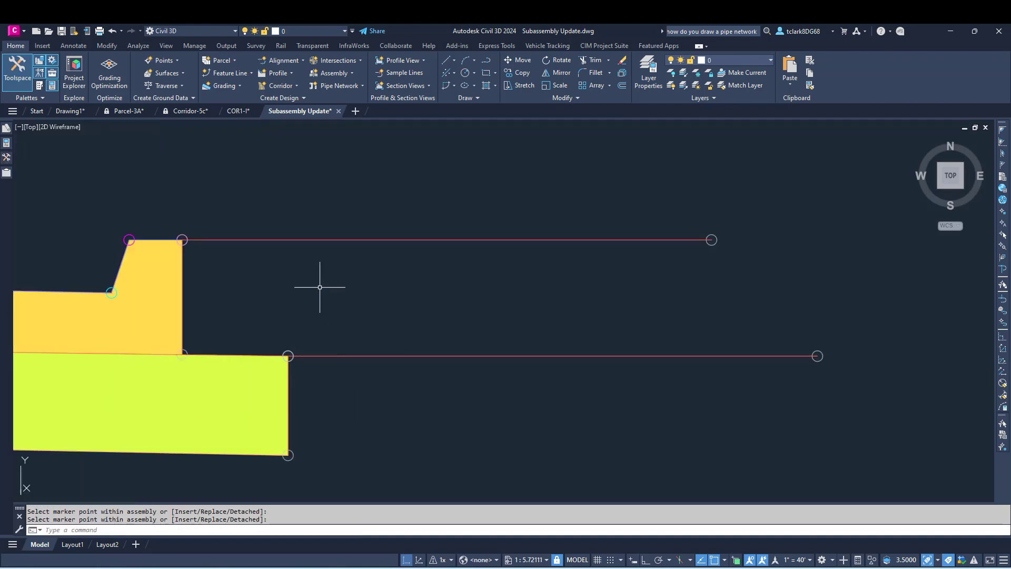
# Change the PKT file of the abc (0.0) subassembly to Perfect Subassembly Flawless In Everyway.pkt and accept the update
pyautogui.click(7, 157)
pyautogui.rightClick(82, 296)
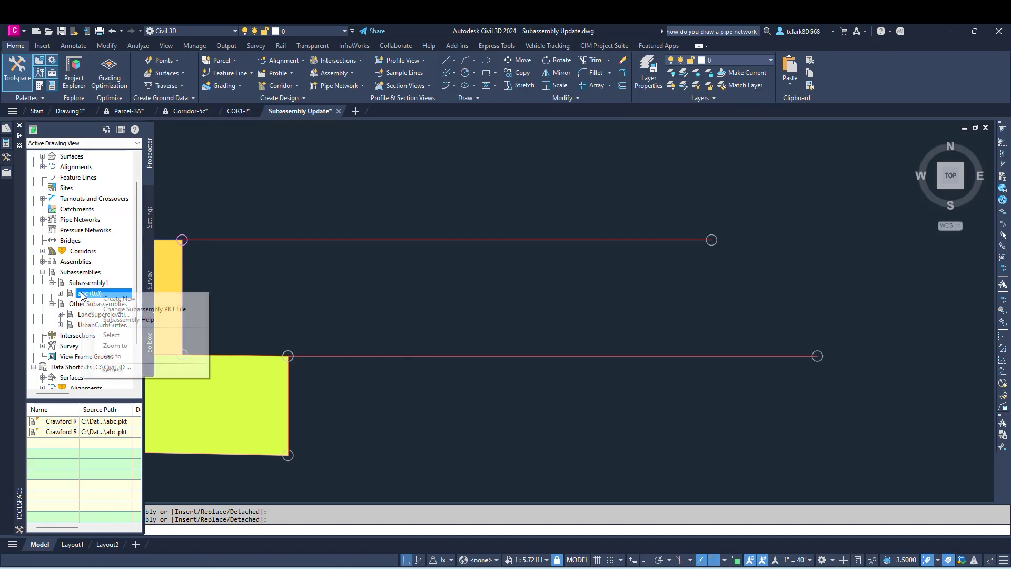
pyautogui.click(126, 310)
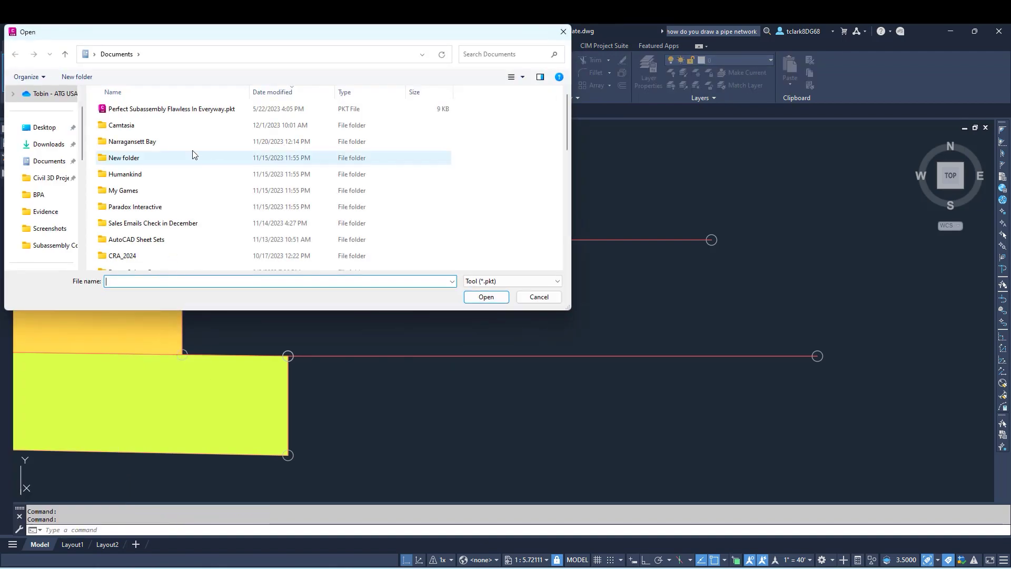
pyautogui.click(183, 109)
pyautogui.click(486, 297)
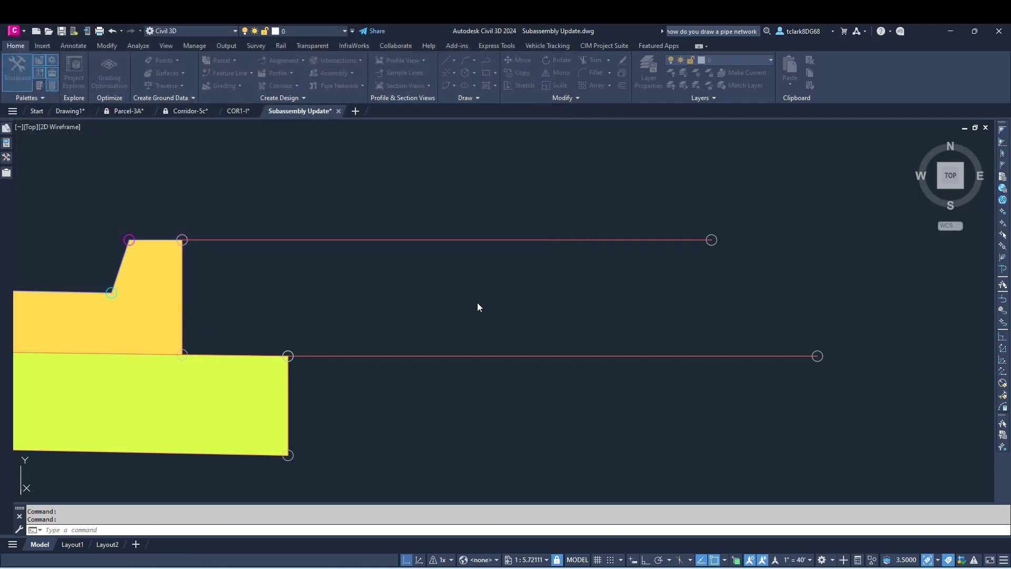
pyautogui.click(537, 352)
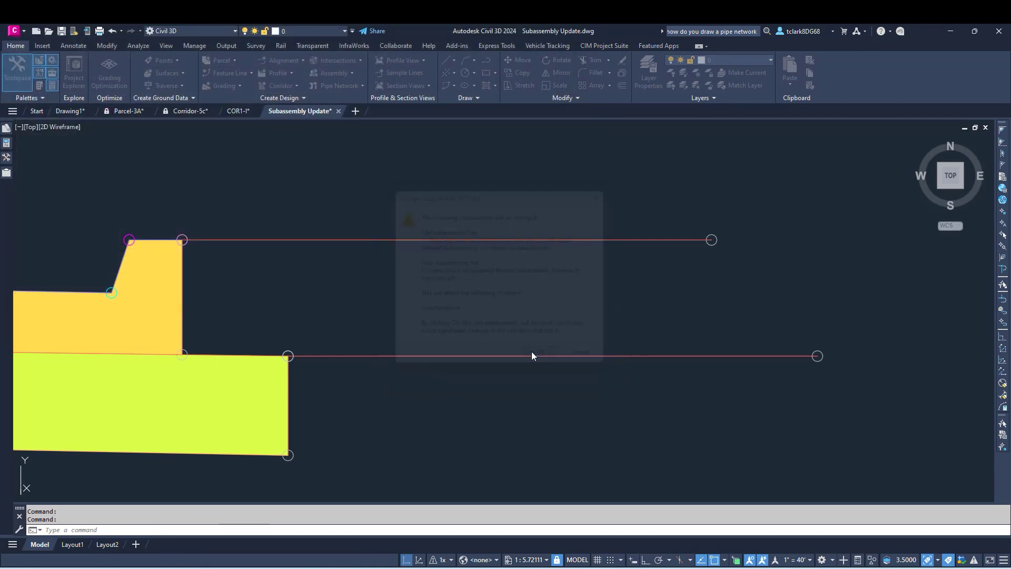
# View the Subassembly Help for the first subassembly in the LaneSuperelevation group under Other Subassemblies, then close the help
pyautogui.scroll(-8, 462, 334)
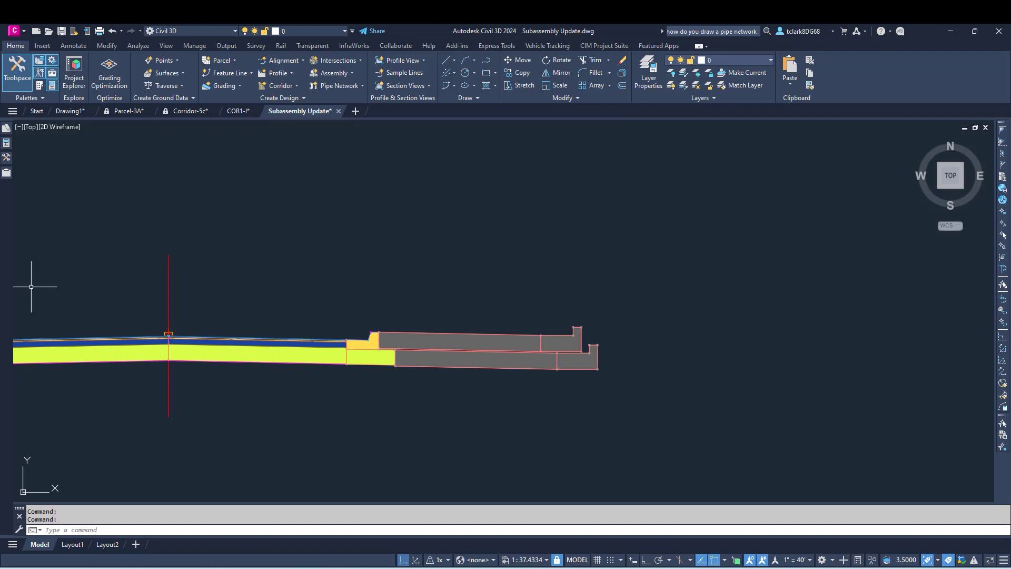
pyautogui.click(7, 157)
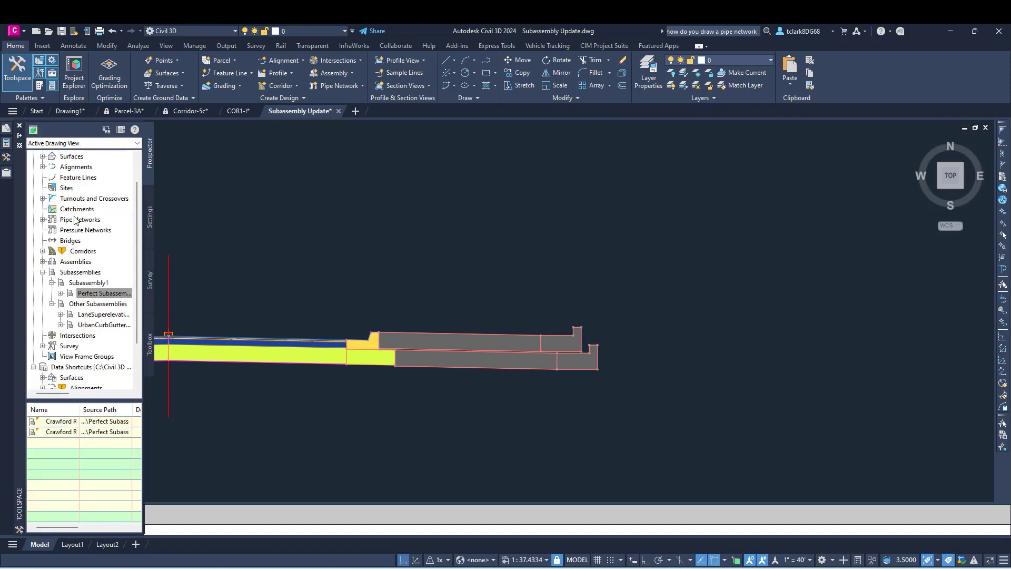
pyautogui.click(104, 314)
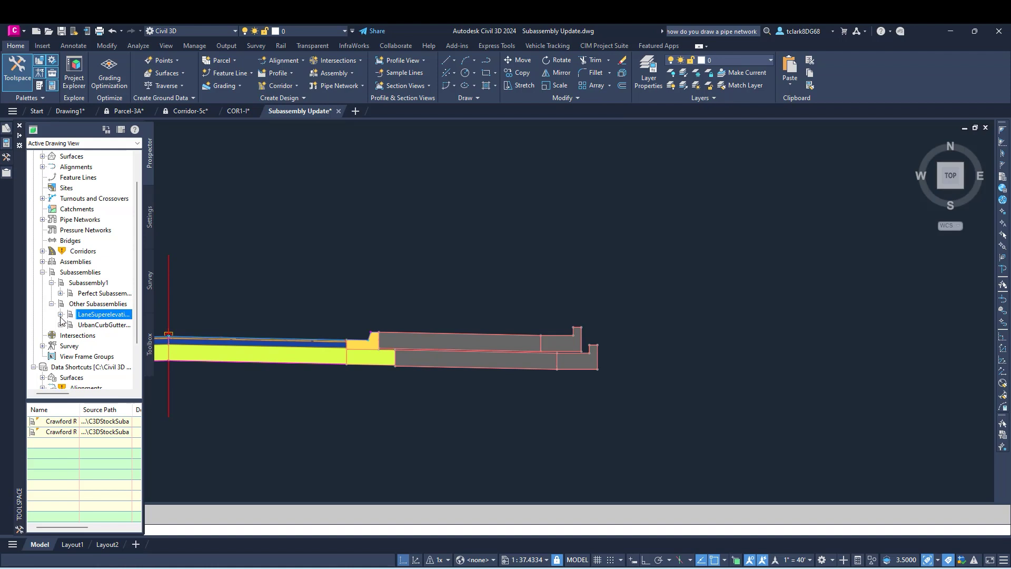
pyautogui.click(60, 315)
pyautogui.click(102, 334)
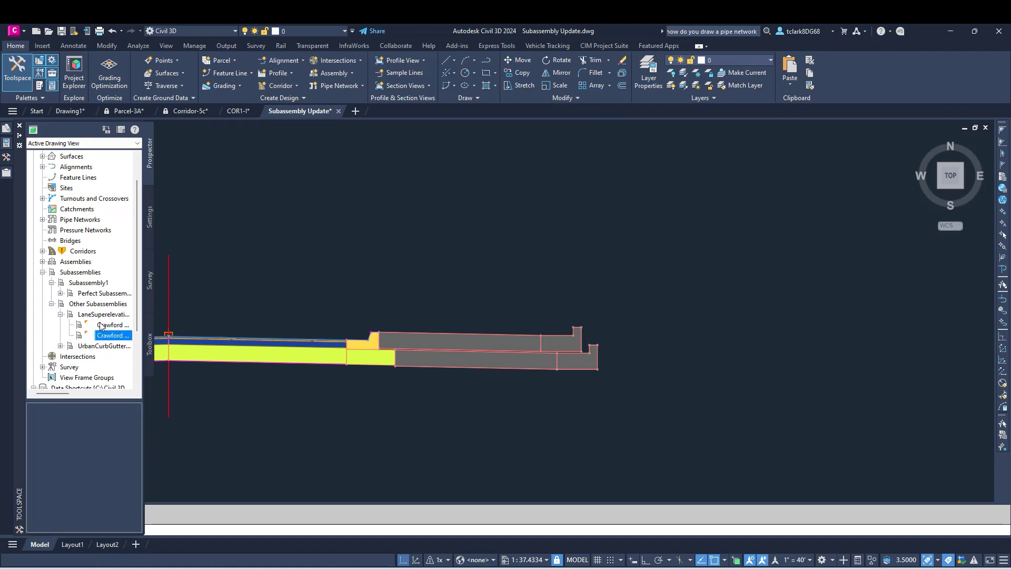
pyautogui.rightClick(102, 325)
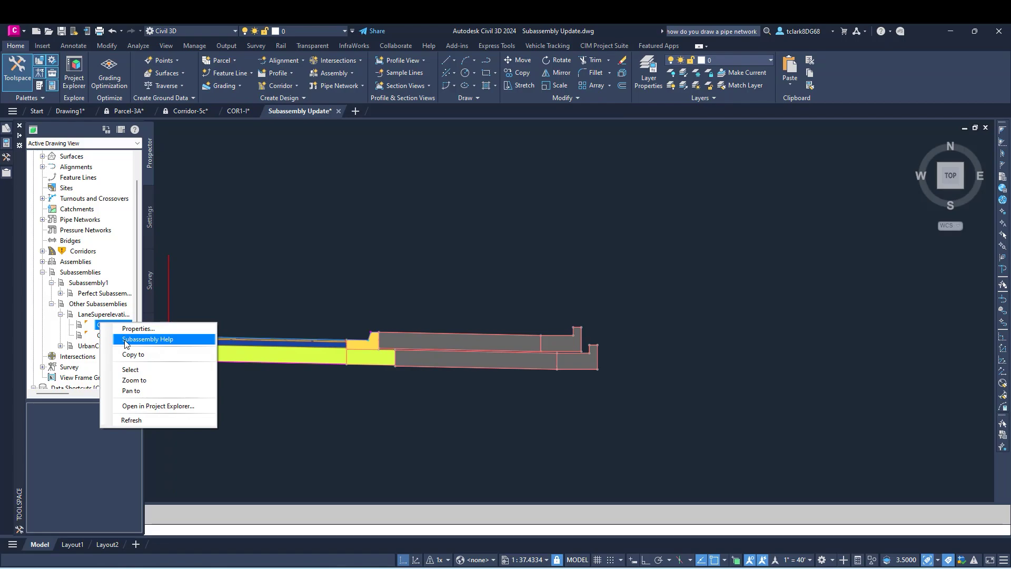
pyautogui.click(127, 340)
pyautogui.click(990, 30)
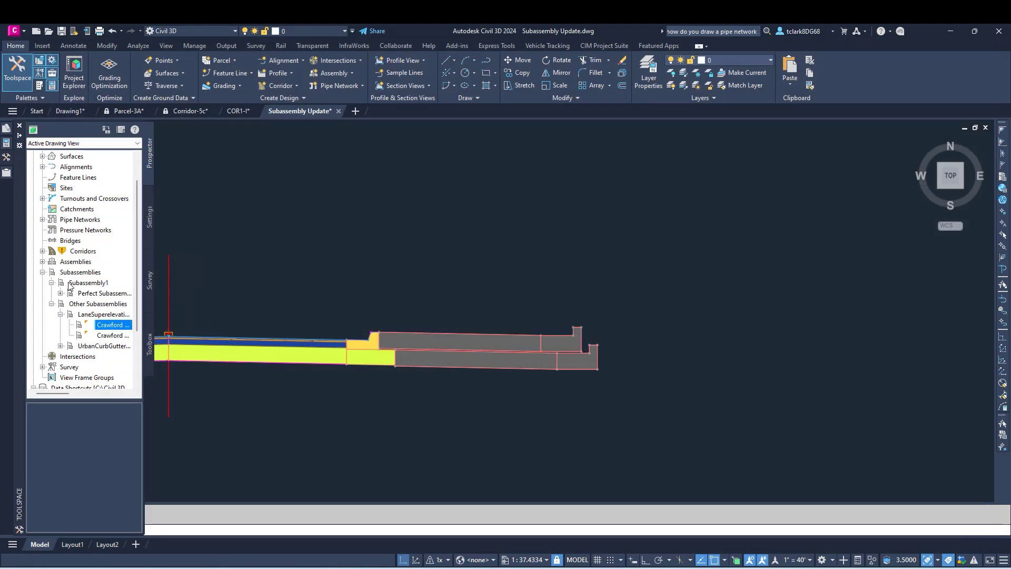
# Inspect the parameters and dimensions of the right-side UrbanCurbGutterGeneral subassembly in its properties
pyautogui.moveTo(169, 247); pyautogui.dragTo(393, 289, button='middle')
pyautogui.click(587, 375)
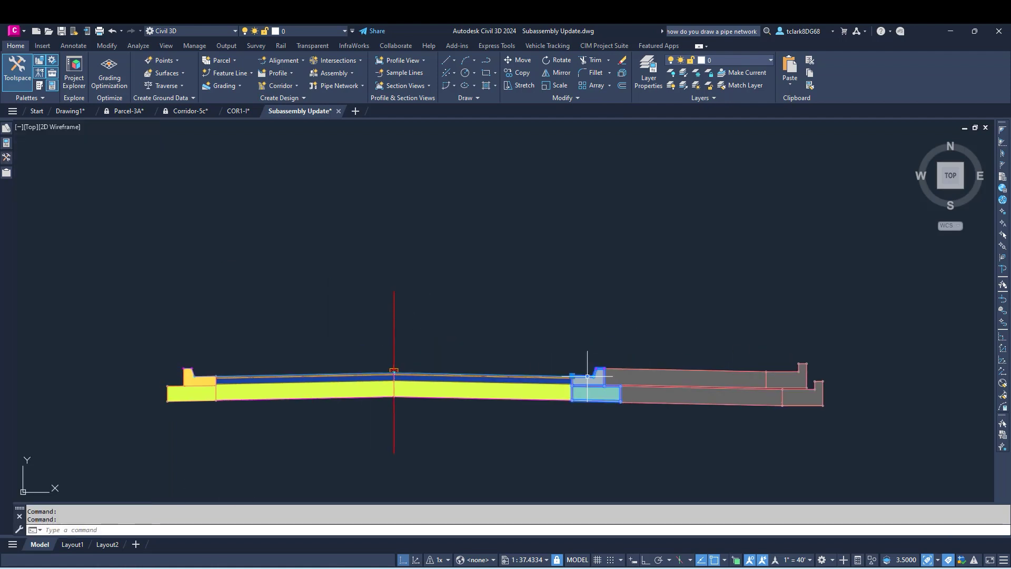
pyautogui.click(25, 60)
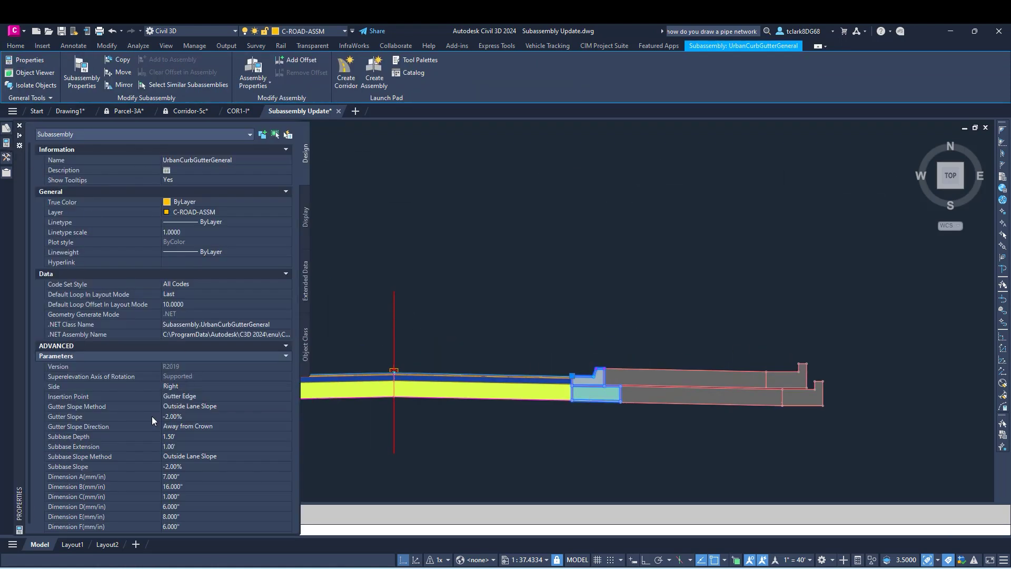
pyautogui.scroll(-1, 156, 464)
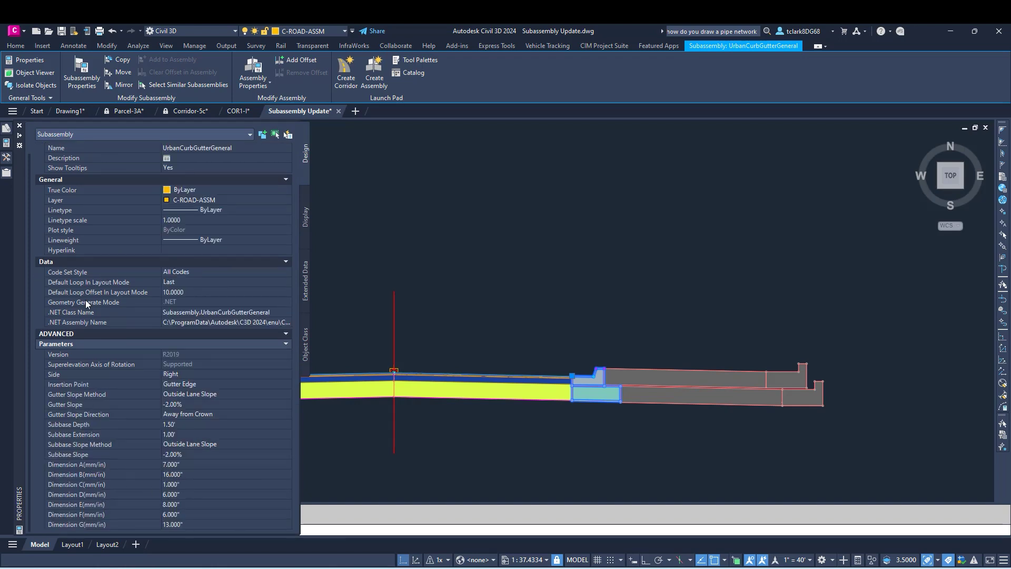
# Read the Dimension A description in the Subassembly Help for the first UrbanCurbGutterGeneral subassembly in Prospector, then minimize the help
pyautogui.moveTo(12, 167)
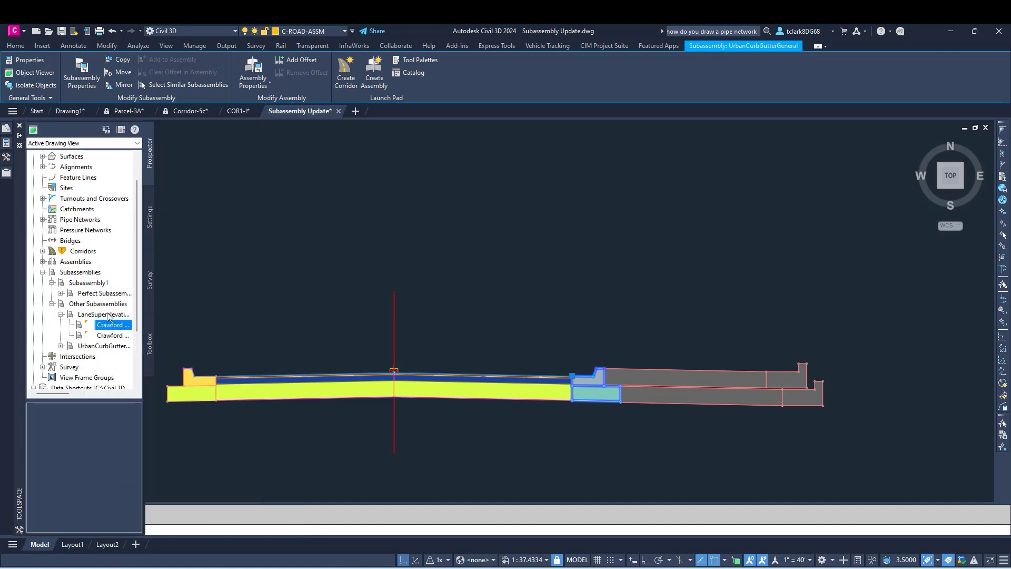
pyautogui.click(68, 350)
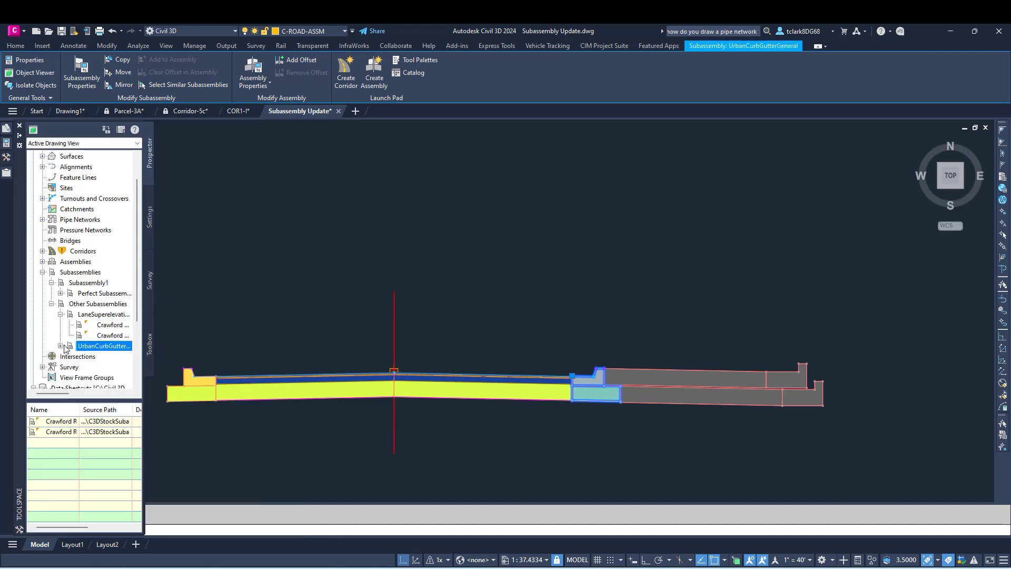
pyautogui.click(61, 345)
pyautogui.rightClick(98, 360)
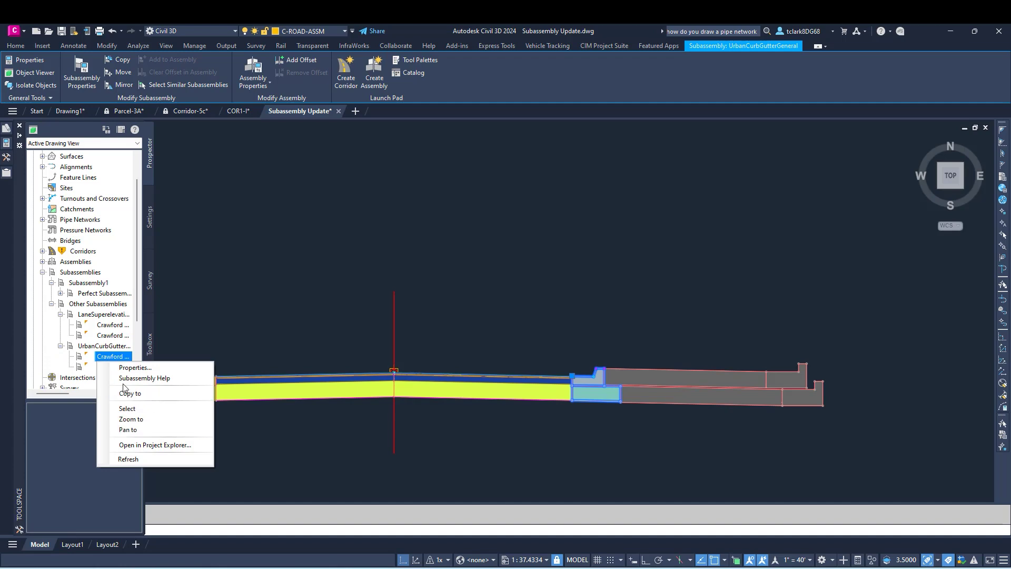
pyautogui.click(128, 378)
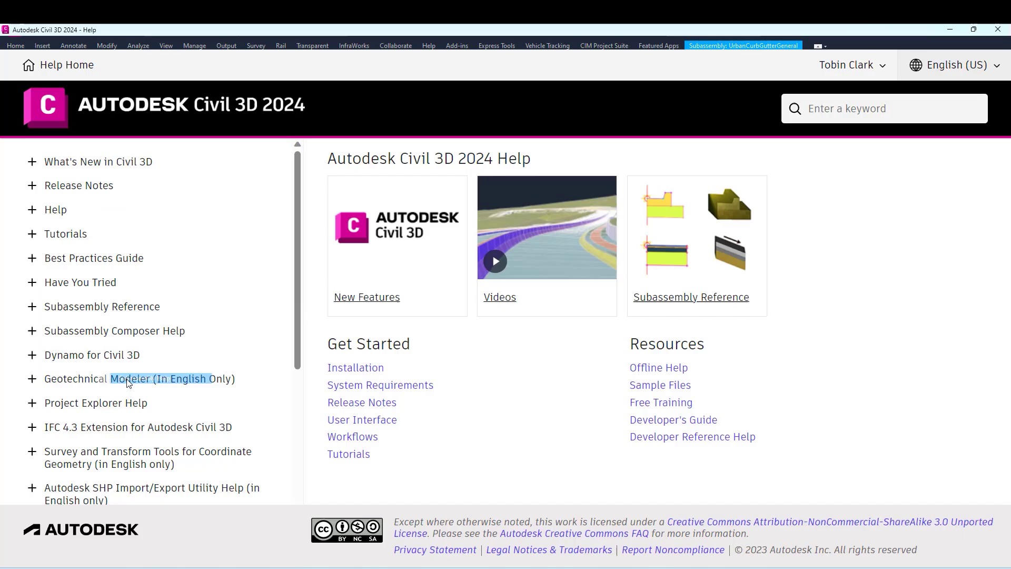
pyautogui.scroll(-10, 437, 328)
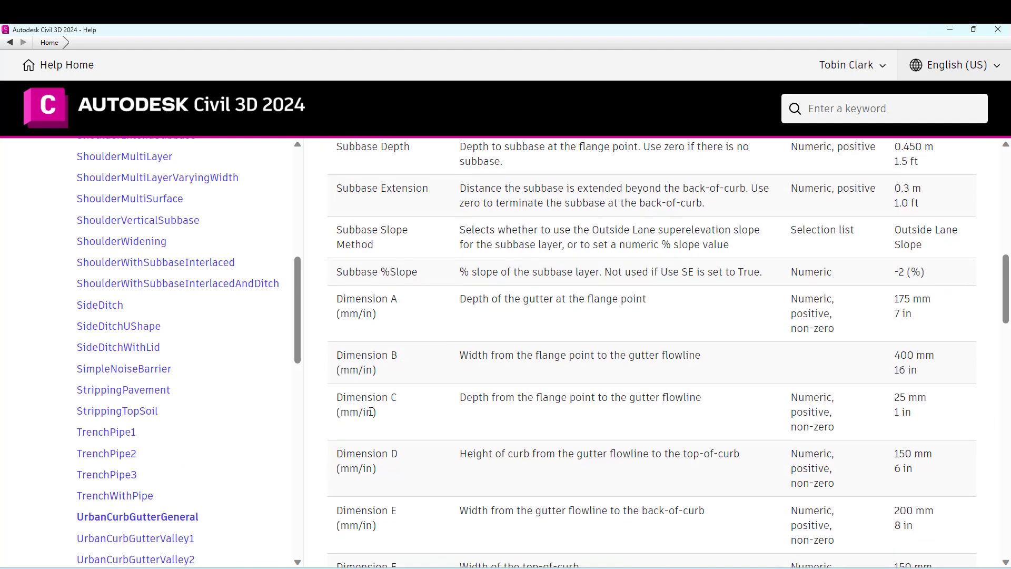
pyautogui.moveTo(462, 299); pyautogui.dragTo(674, 327)
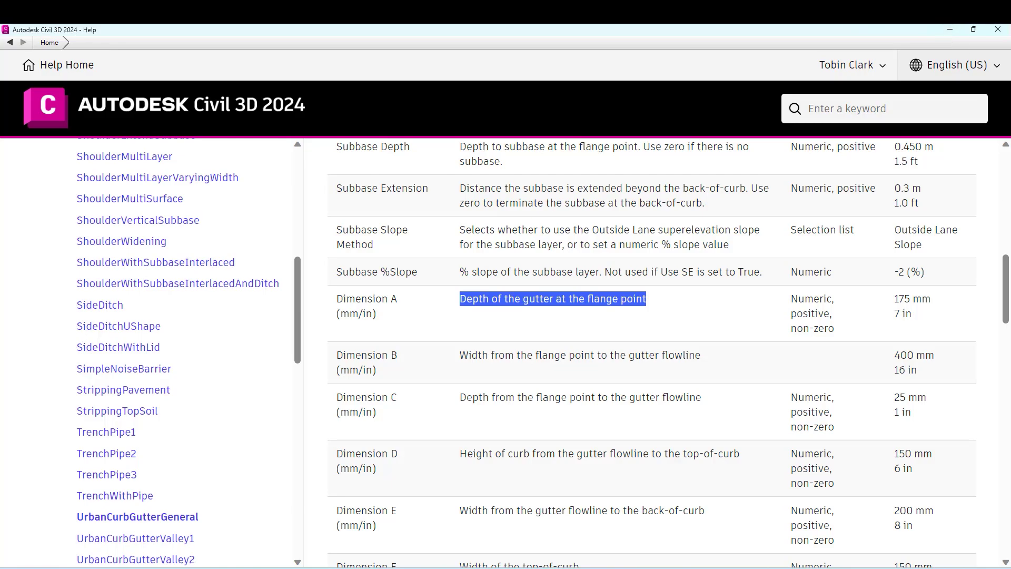
pyautogui.click(950, 29)
# Examine where the Bus Stop transition set and its individual width transitions lie along the Crawford Road corridor
pyautogui.click(253, 438)
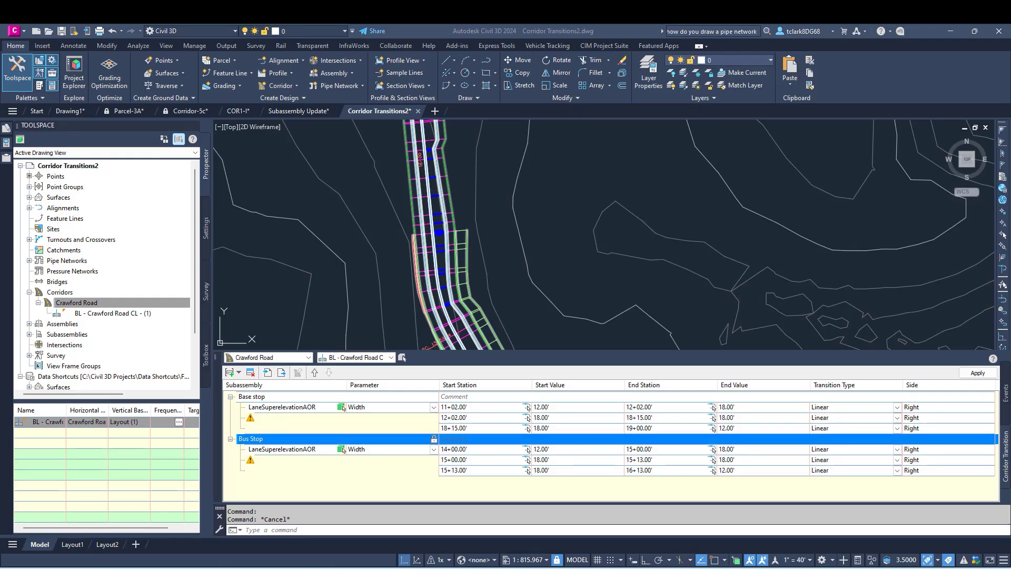
pyautogui.scroll(-4, 375, 235)
pyautogui.moveTo(375, 235); pyautogui.dragTo(427, 257, button='middle')
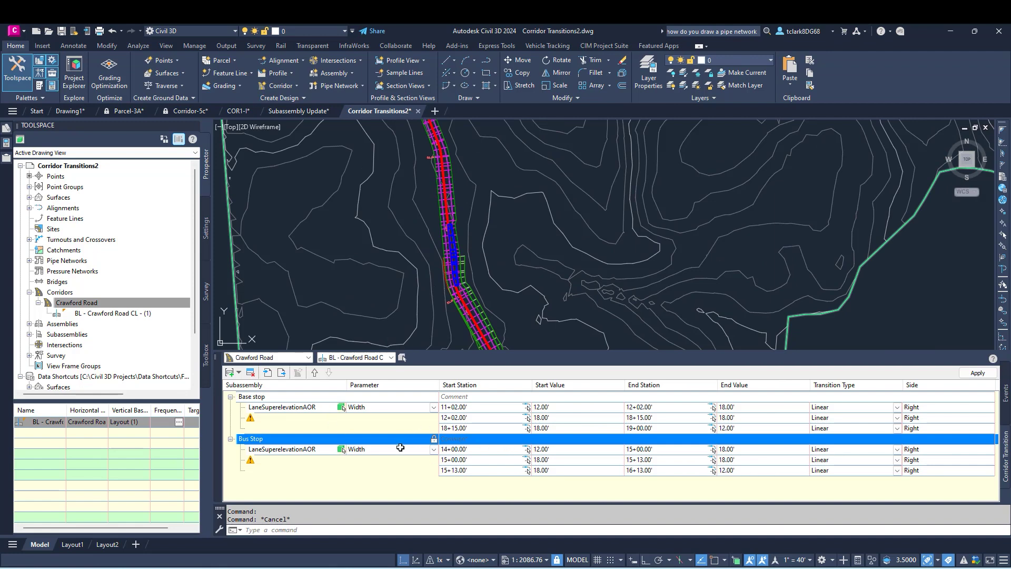
pyautogui.click(477, 460)
pyautogui.click(470, 470)
pyautogui.click(458, 450)
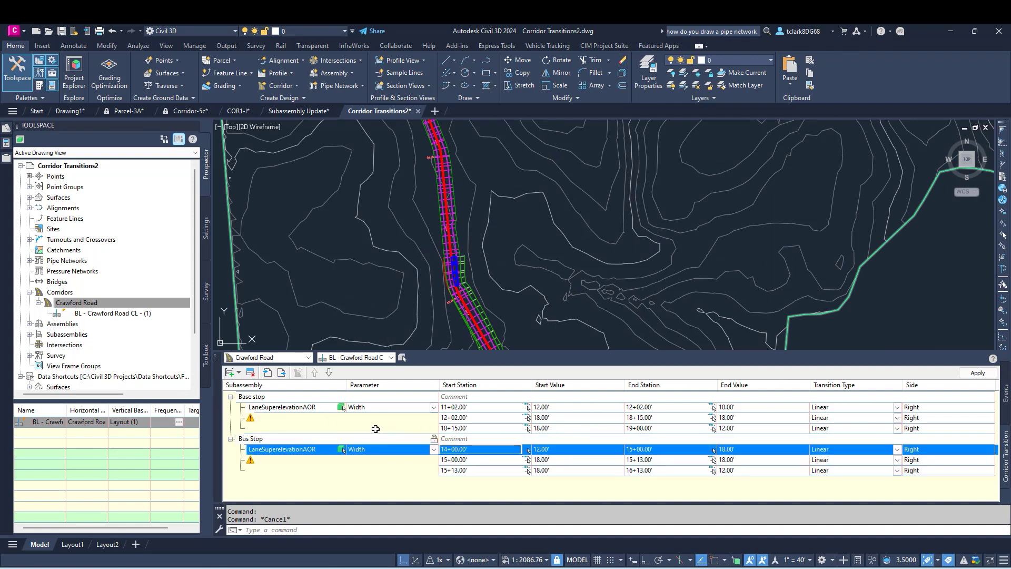
pyautogui.click(355, 438)
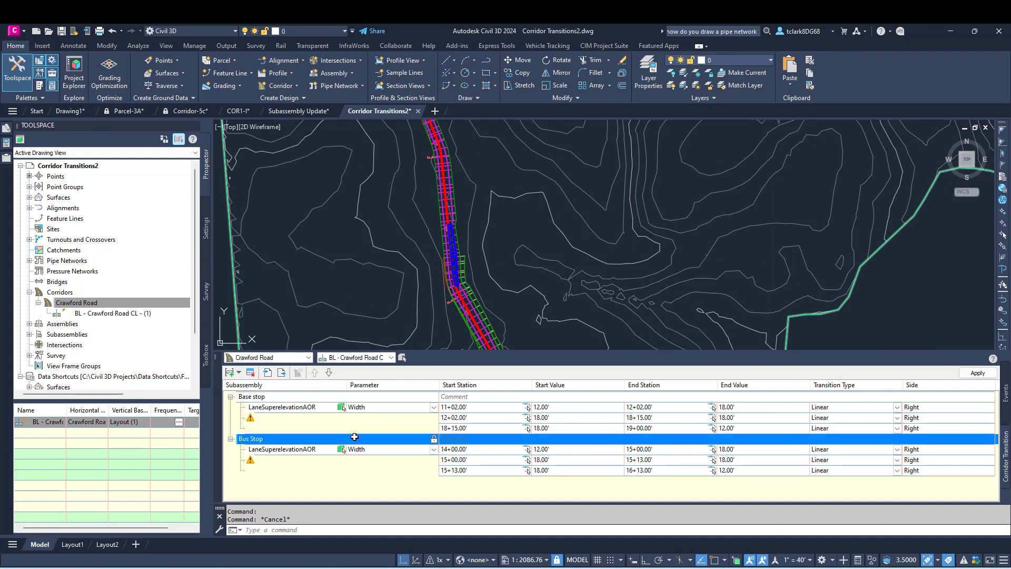
# Turn on Show Transitions for the Crawford Road corridor and check that the option is enabled
pyautogui.rightClick(112, 302)
pyautogui.click(158, 380)
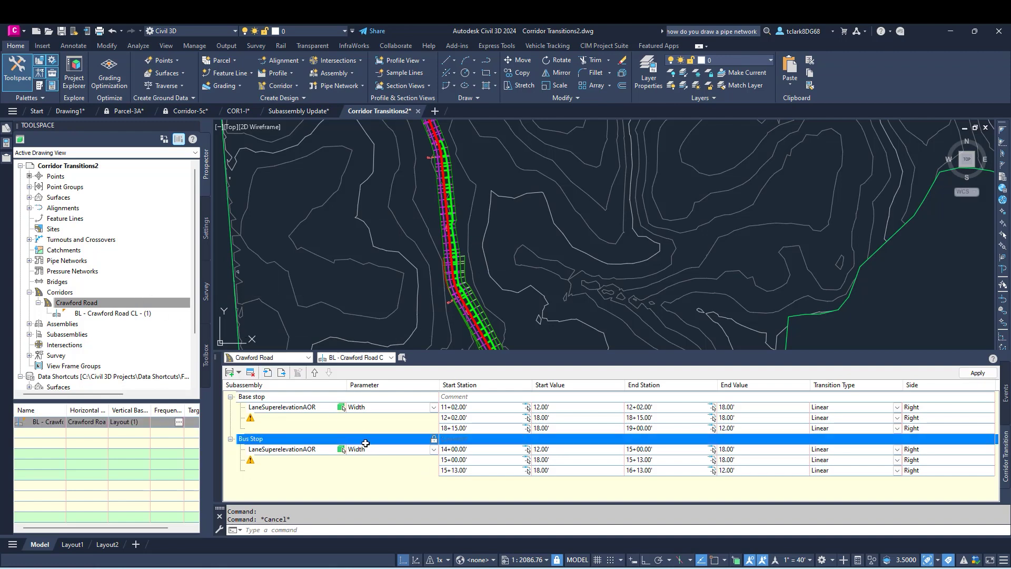
pyautogui.rightClick(117, 303)
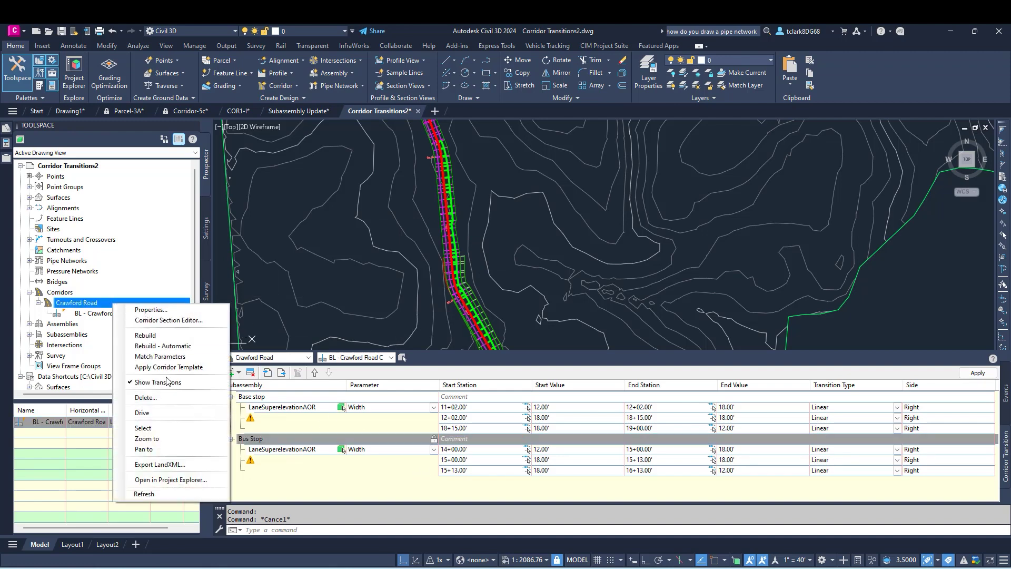
# Compare the extents of the individual Base stop and Bus Stop width transitions with the displayed corridor transitions
pyautogui.click(481, 416)
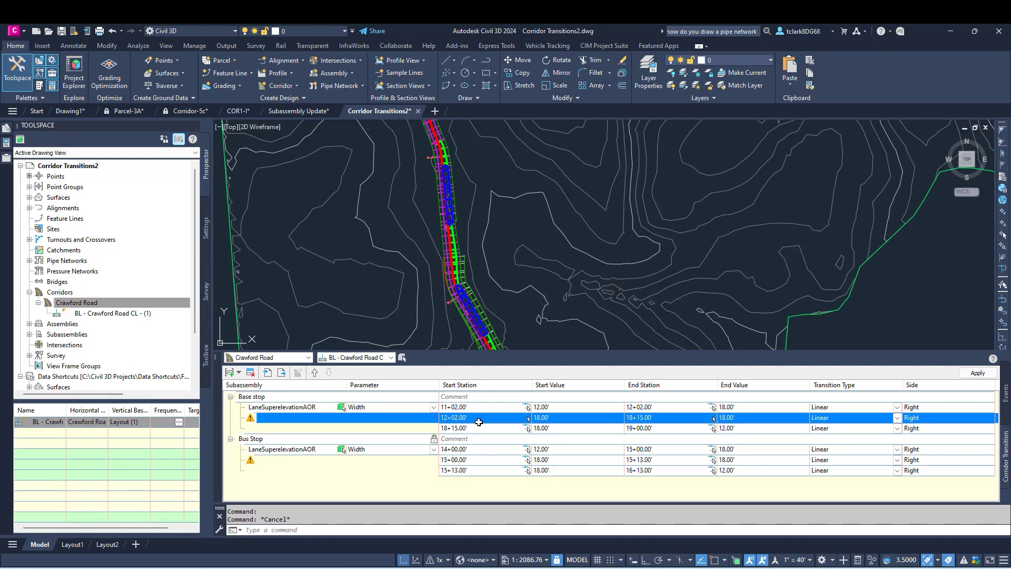
pyautogui.click(470, 467)
pyautogui.click(474, 451)
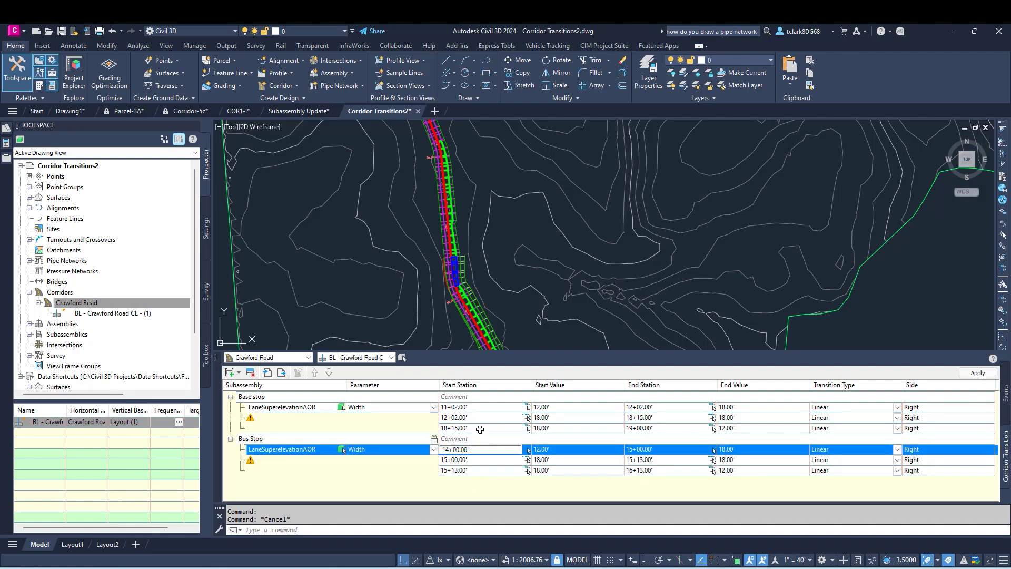
pyautogui.doubleClick(480, 428)
pyautogui.click(474, 407)
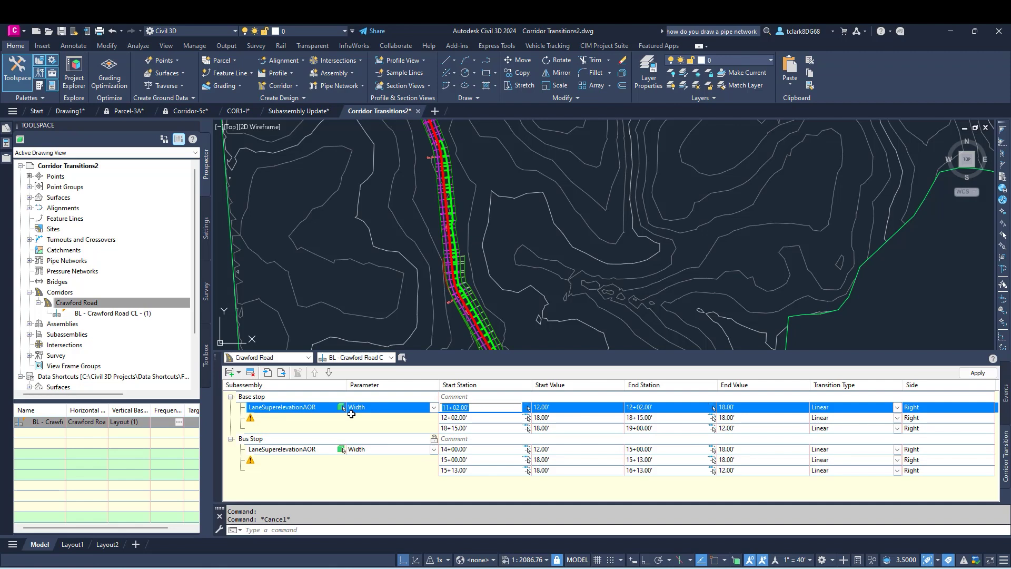
pyautogui.press('Down')
pyautogui.click(347, 438)
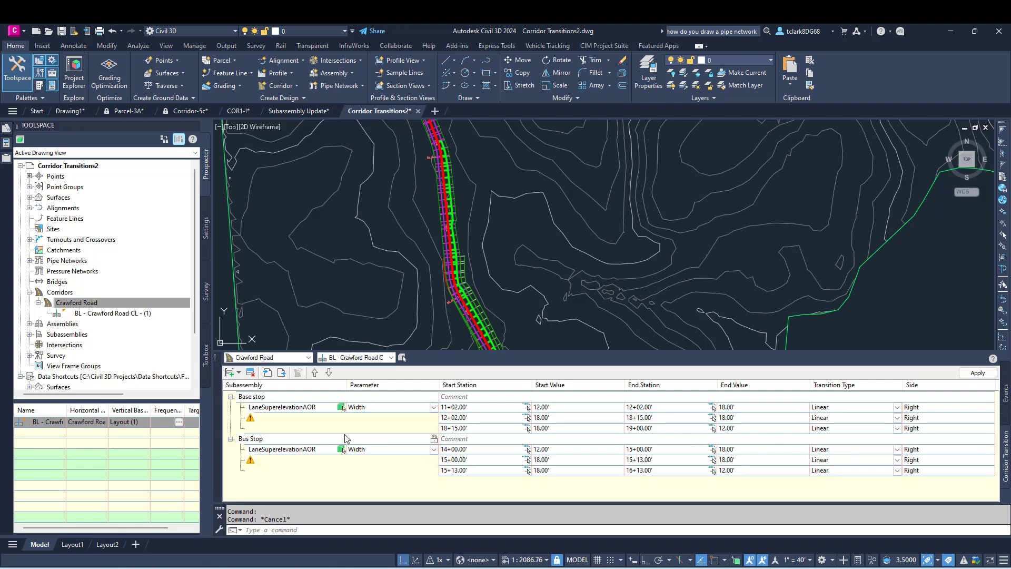
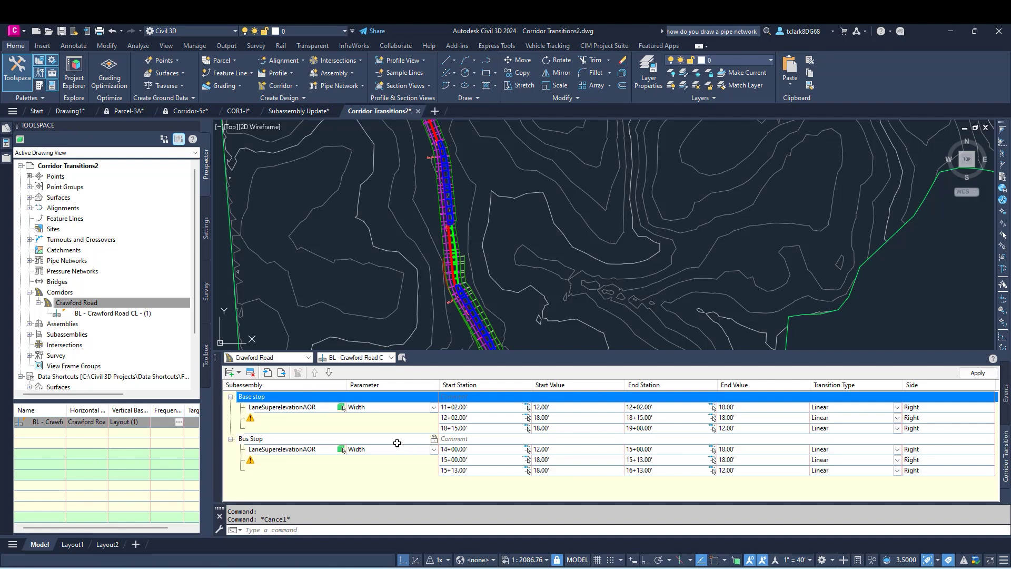
pyautogui.click(367, 470)
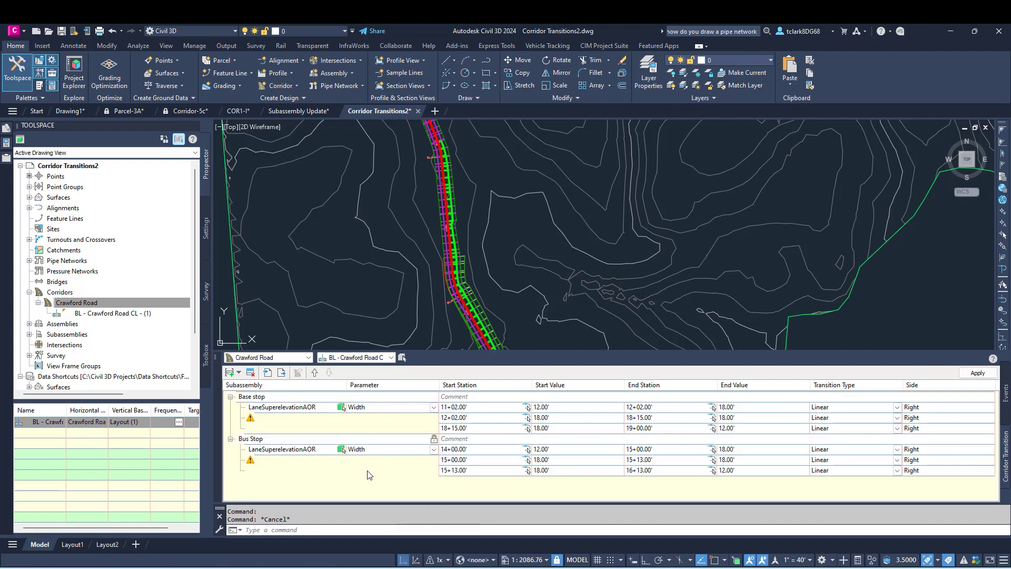
# Delete the Bus Stop transition set from the Crawford Road corridor and apply the change
pyautogui.rightClick(390, 438)
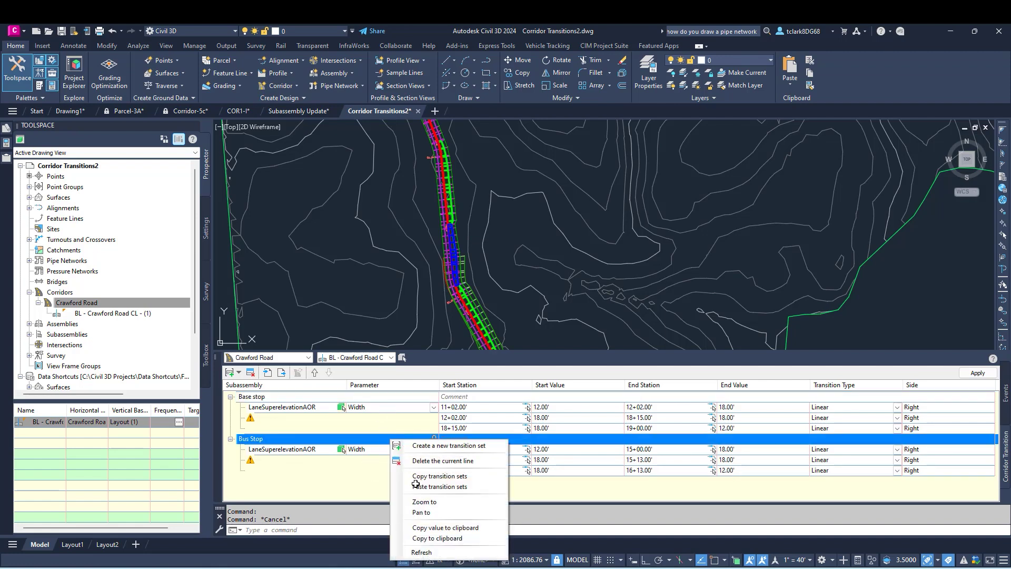
pyautogui.click(442, 461)
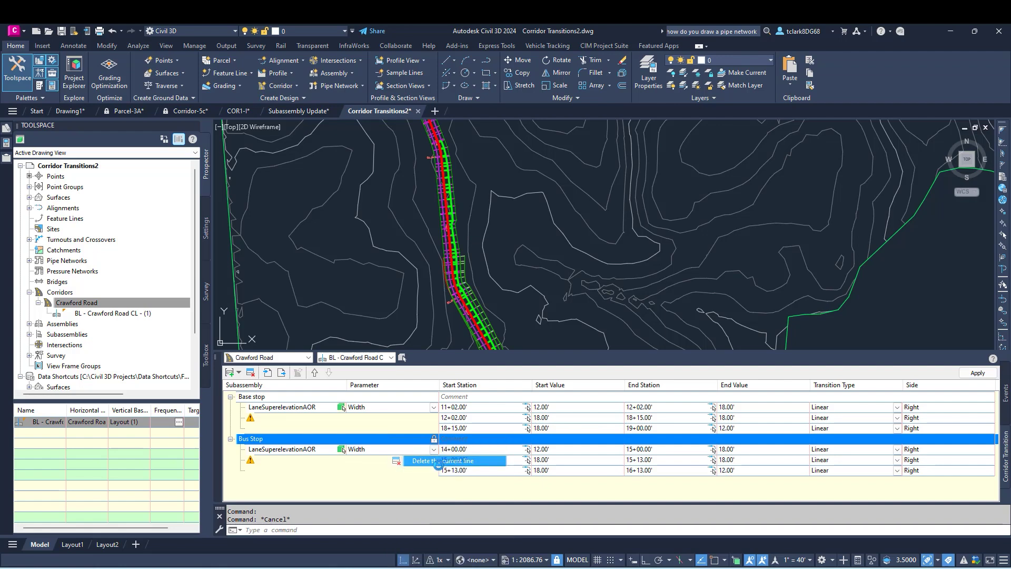
pyautogui.click(977, 374)
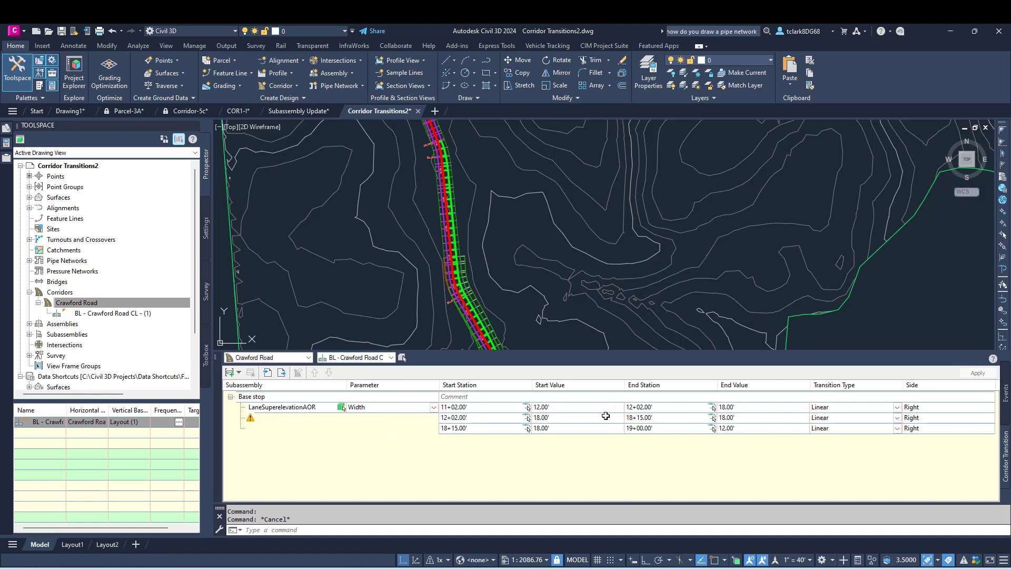
# Set the first Base stop width transition to start at station 11+00 and end at station 12+00
pyautogui.click(485, 411)
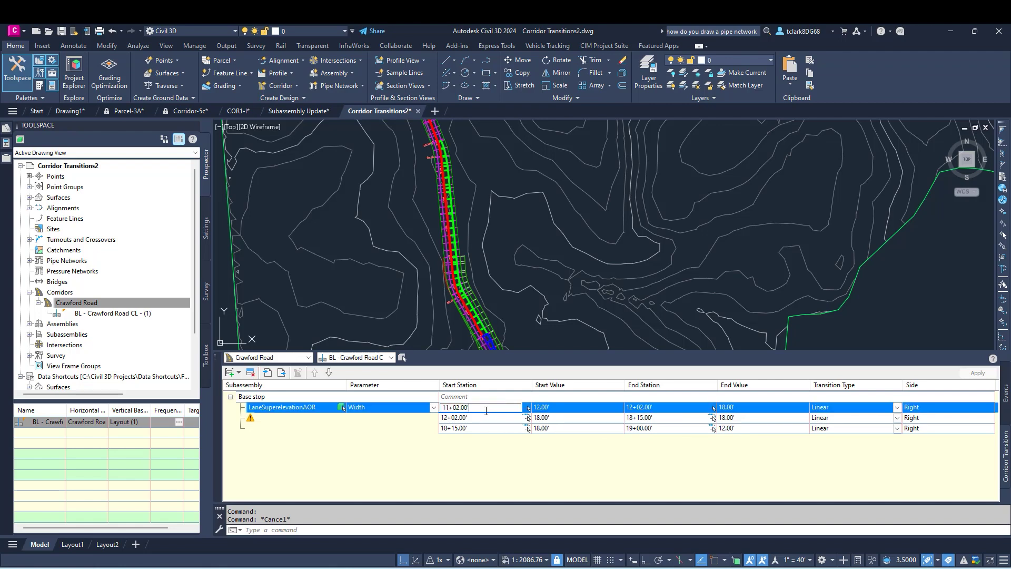
pyautogui.write('11+00')
pyautogui.press('Return')
pyautogui.click(676, 408)
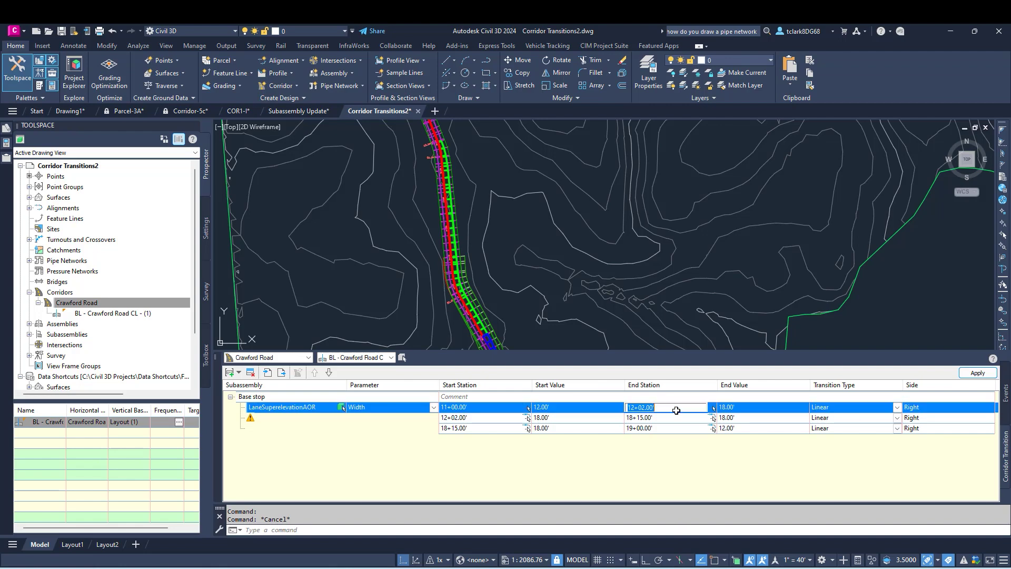
pyautogui.write('1')
pyautogui.press('Return')
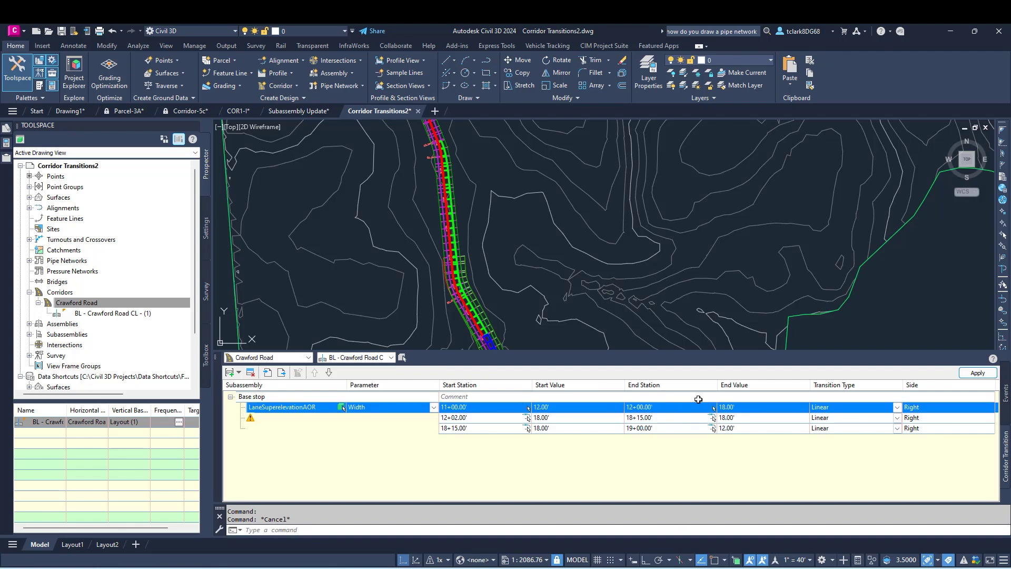
# Set the second Base stop width transition to start at station 12+00 and end at station 15+00
pyautogui.click(466, 419)
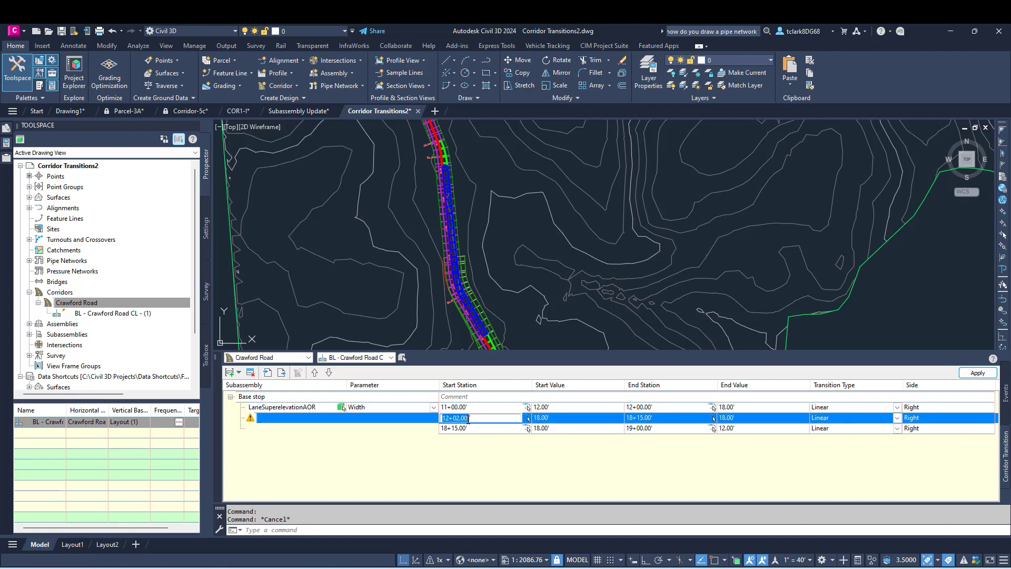
pyautogui.write('12+00')
pyautogui.press('Return')
pyautogui.click(641, 419)
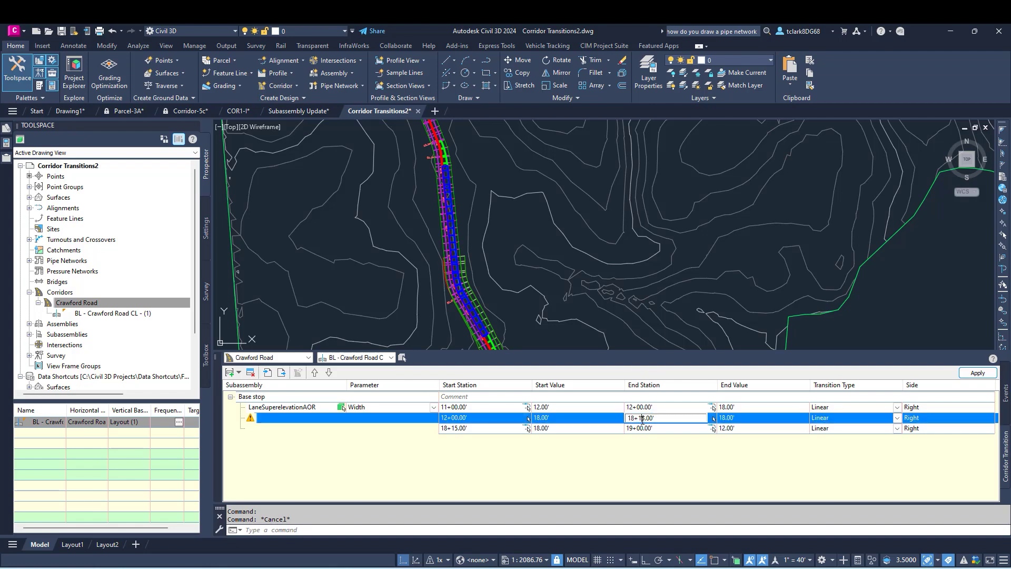
pyautogui.write('1500')
pyautogui.press('Return')
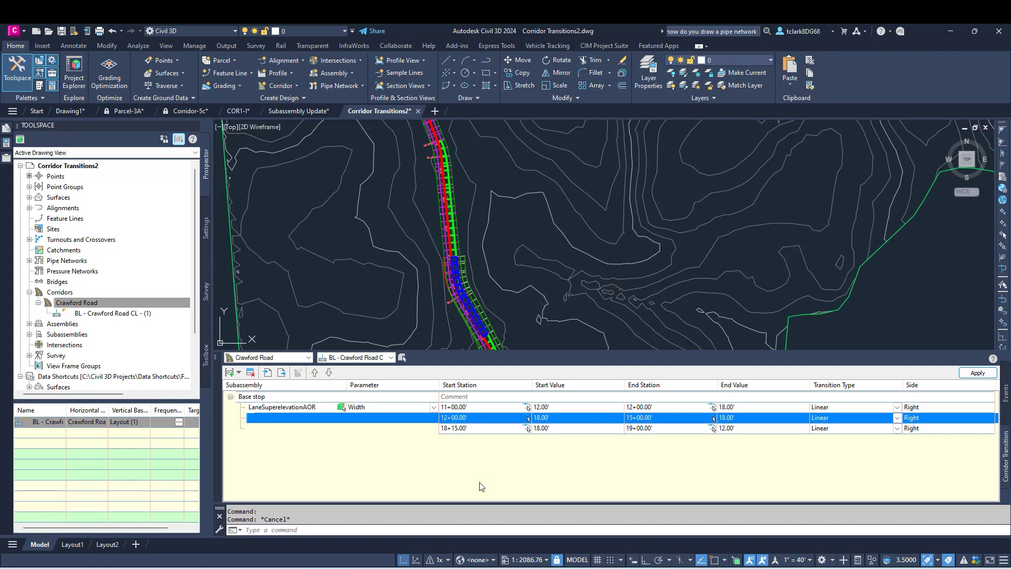
# Set the third Base stop width transition to run from station 15+00 to 16+00 and apply the changes to the corridor
pyautogui.click(474, 428)
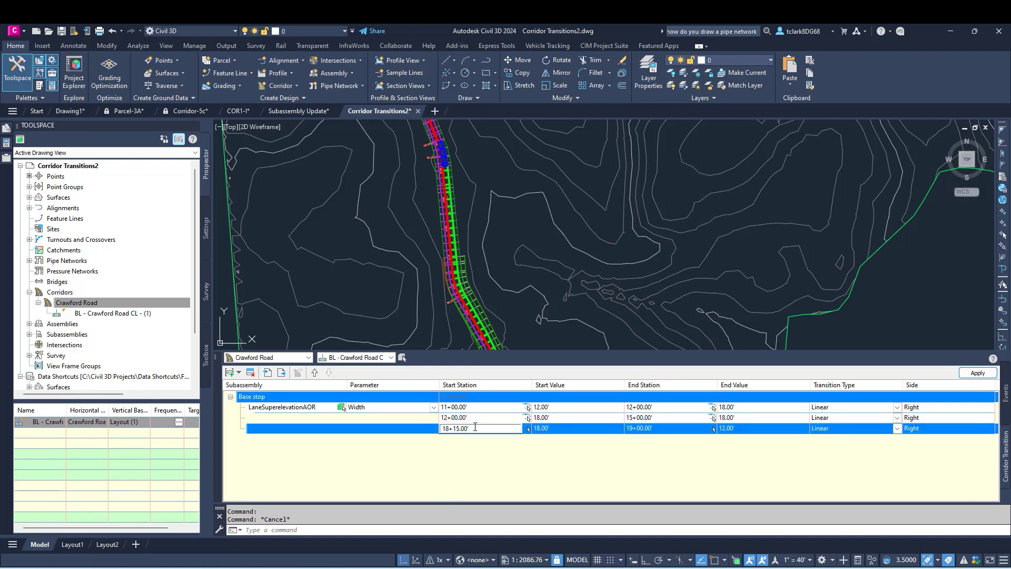
pyautogui.write('15+0')
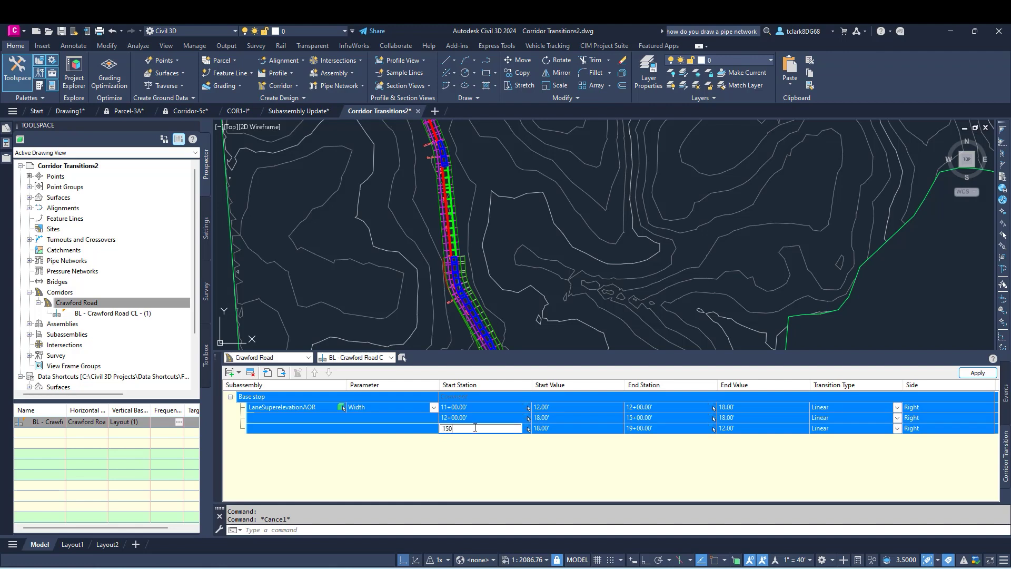
pyautogui.write('0')
pyautogui.press('Return')
pyautogui.click(652, 428)
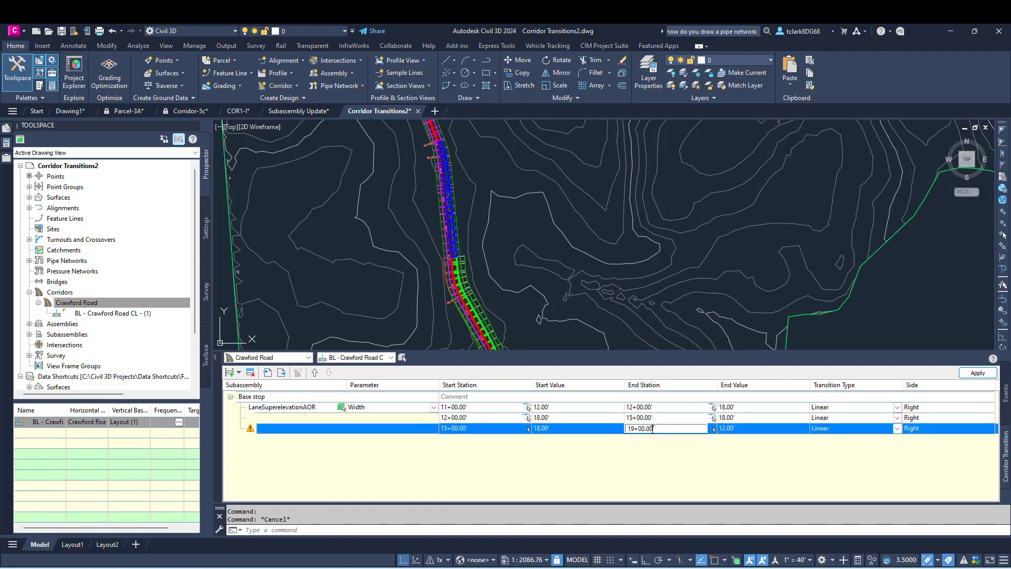
pyautogui.doubleClick(653, 428)
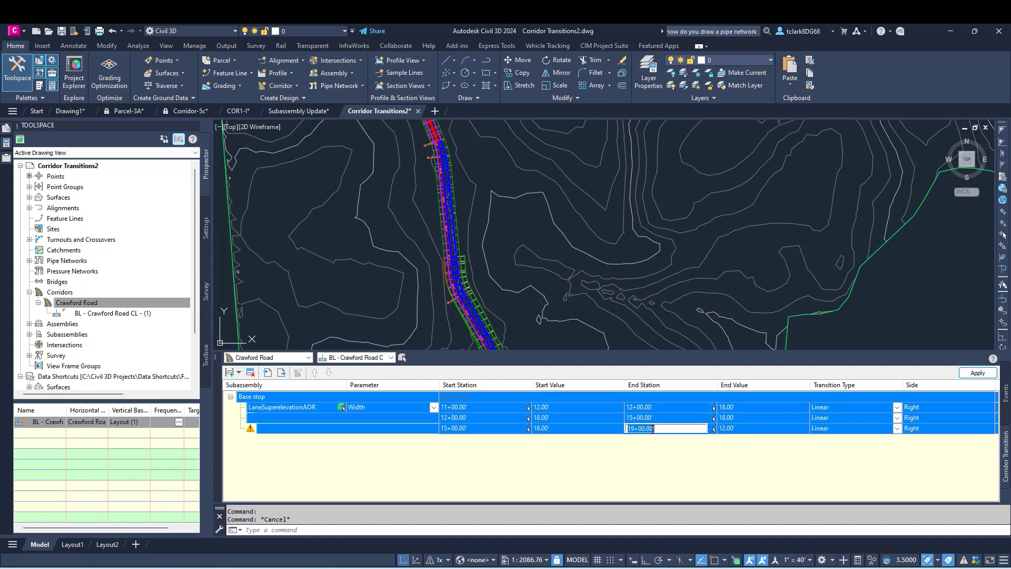
pyautogui.write('16')
pyautogui.press('Return')
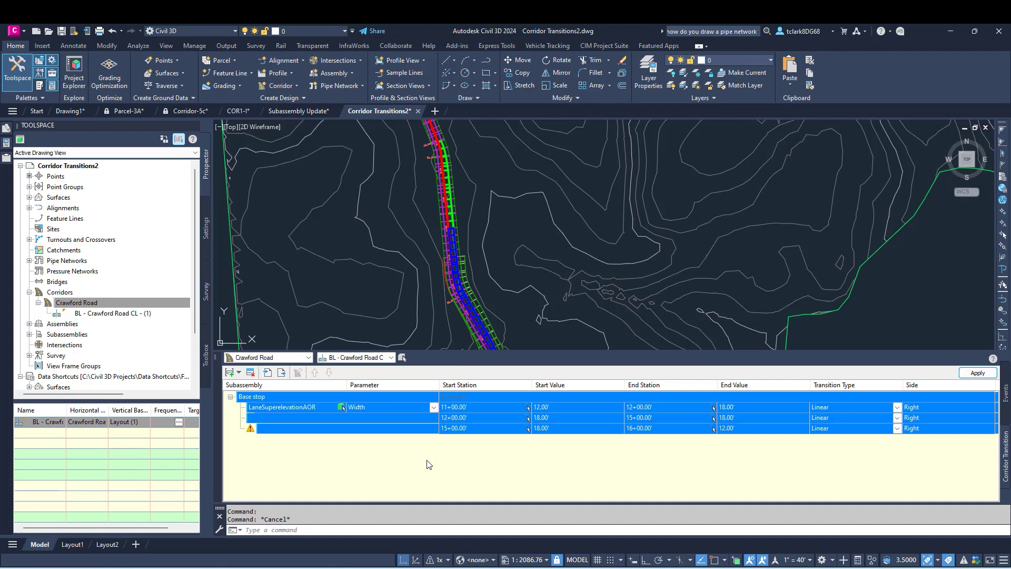
pyautogui.click(977, 373)
pyautogui.scroll(5, 528, 231)
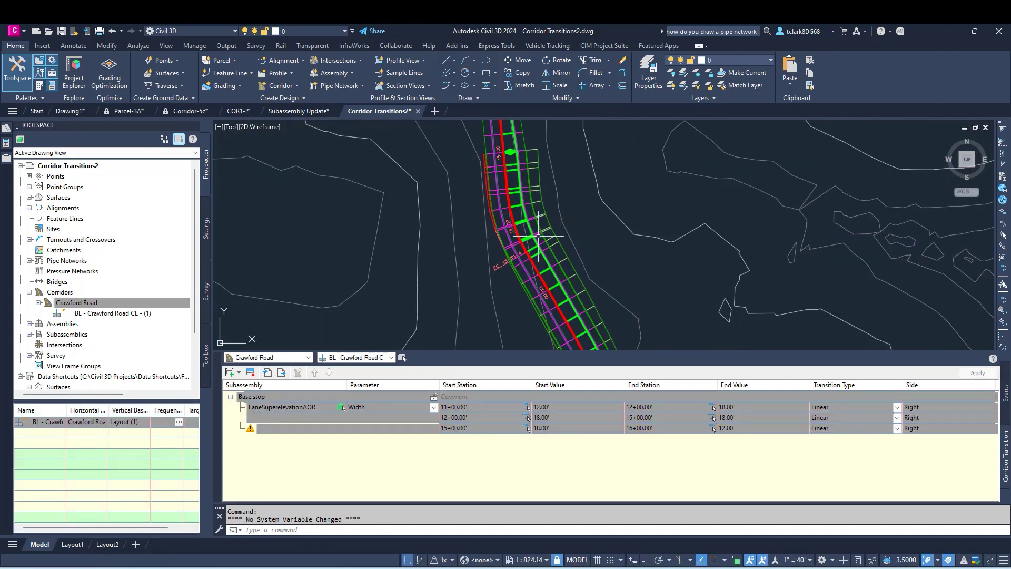
pyautogui.moveTo(528, 232); pyautogui.dragTo(540, 173, button='middle')
pyautogui.scroll(-3, 540, 173)
# Set the end value of the first Base stop width transition to 24 feet
pyautogui.click(555, 427)
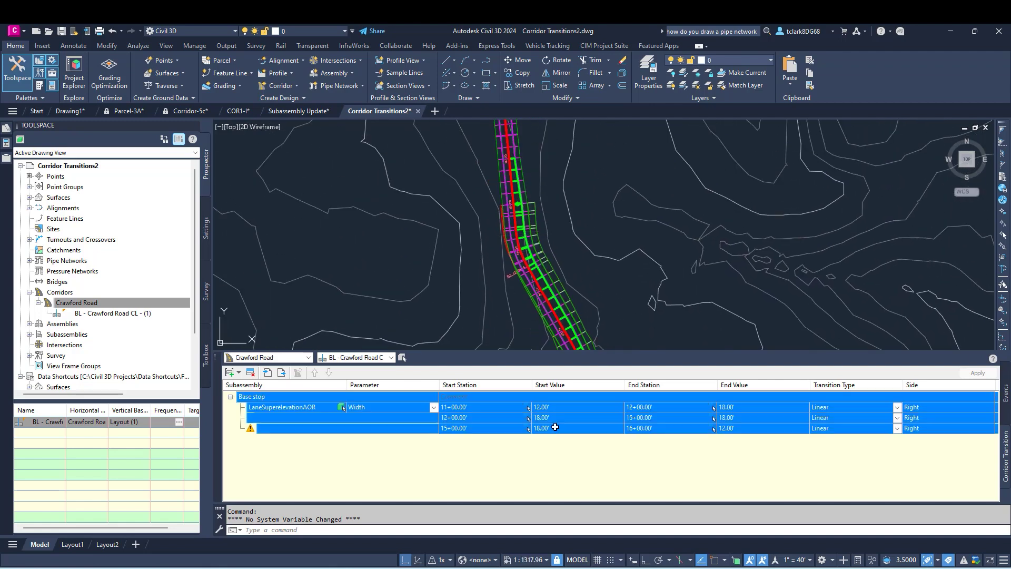
pyautogui.click(564, 419)
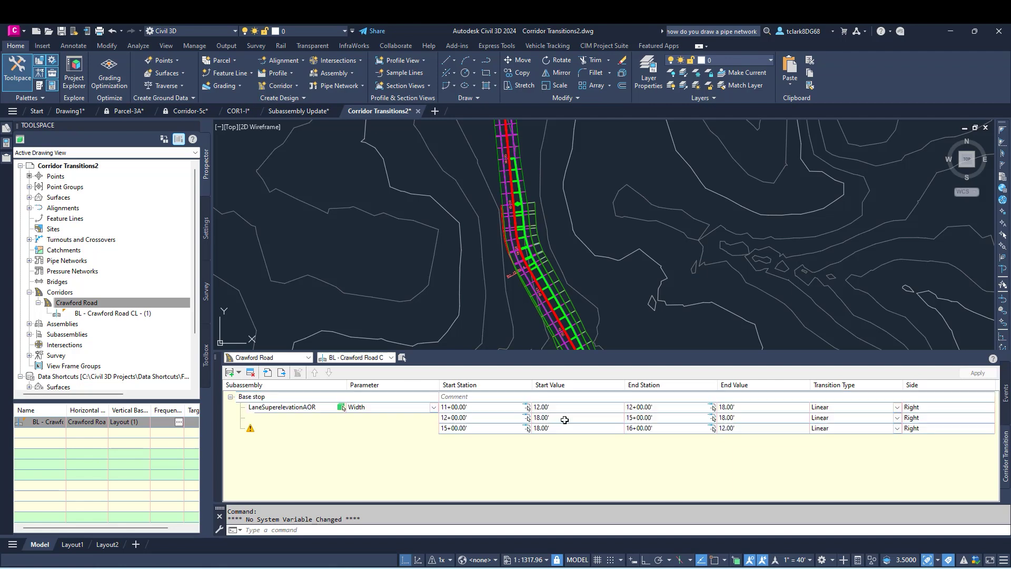
pyautogui.click(743, 407)
pyautogui.write('2')
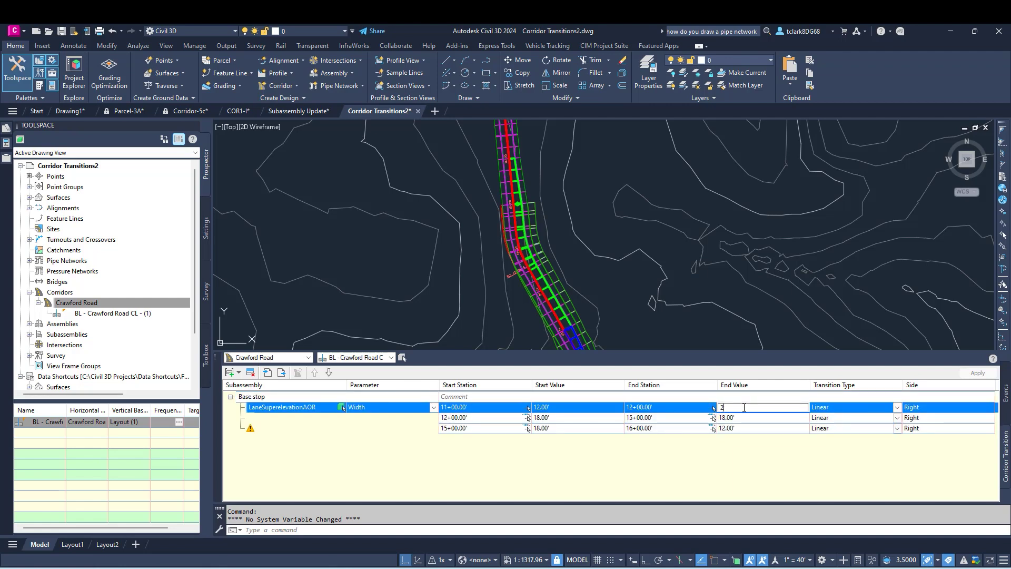
pyautogui.write('4')
pyautogui.press('Return')
# Set both the start and end values of the second Base stop width transition to 24 feet
pyautogui.click(558, 420)
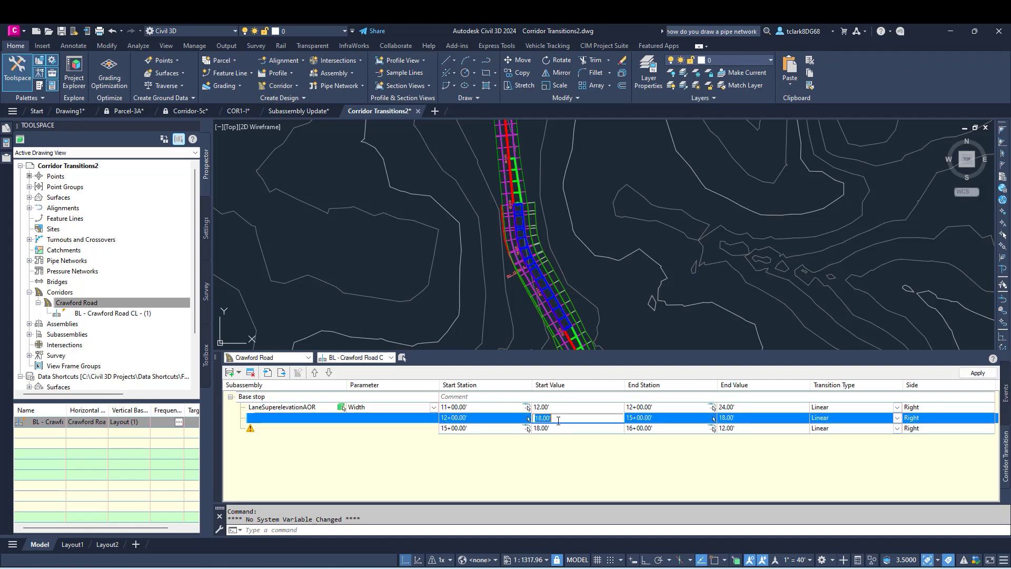
pyautogui.write('24')
pyautogui.press('Return')
pyautogui.click(752, 418)
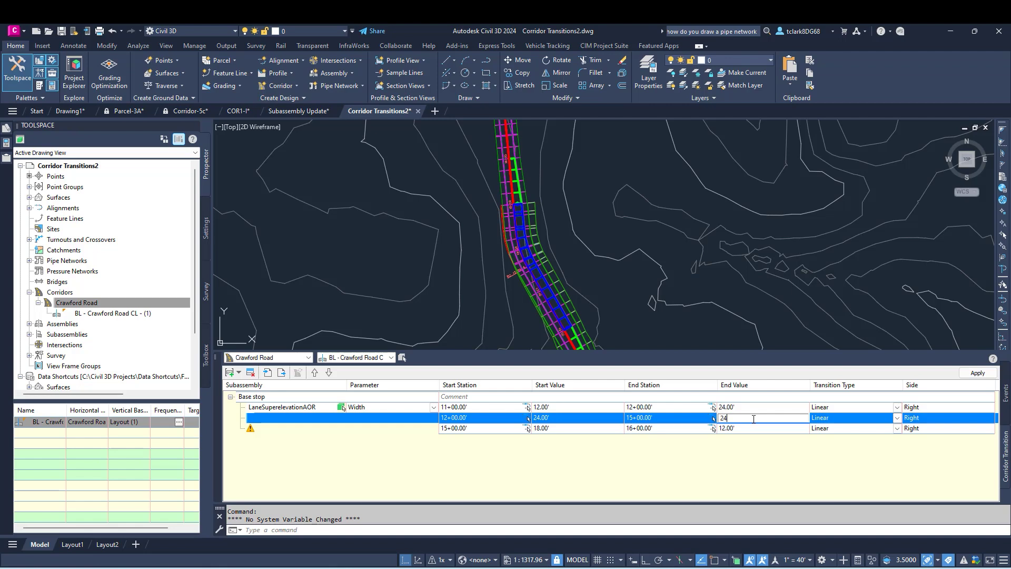
pyautogui.write('24')
pyautogui.press('Return')
# Set the third Base stop width transition's start value to 24 feet and apply the width changes
pyautogui.click(571, 428)
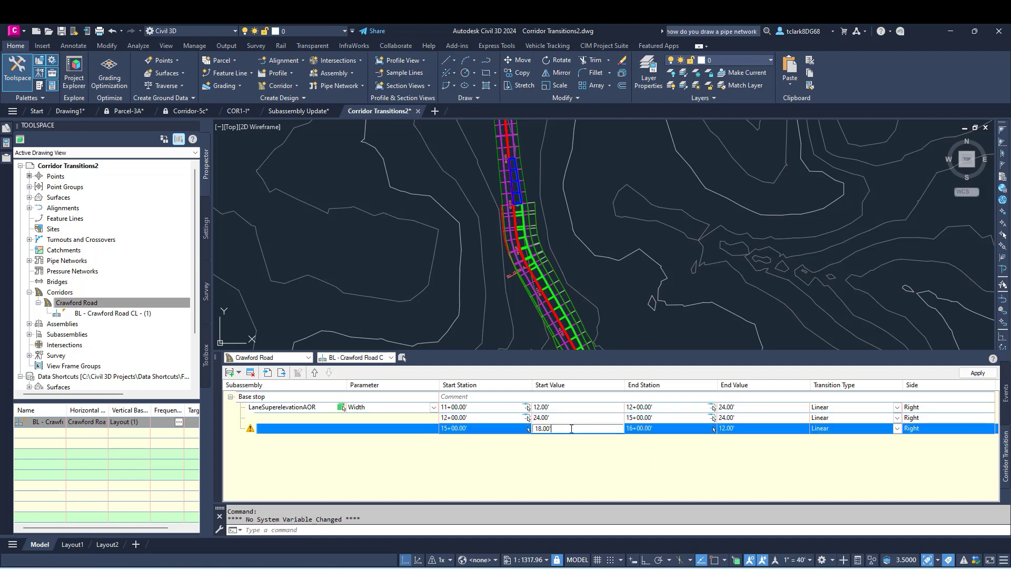
pyautogui.write('24')
pyautogui.press('Return')
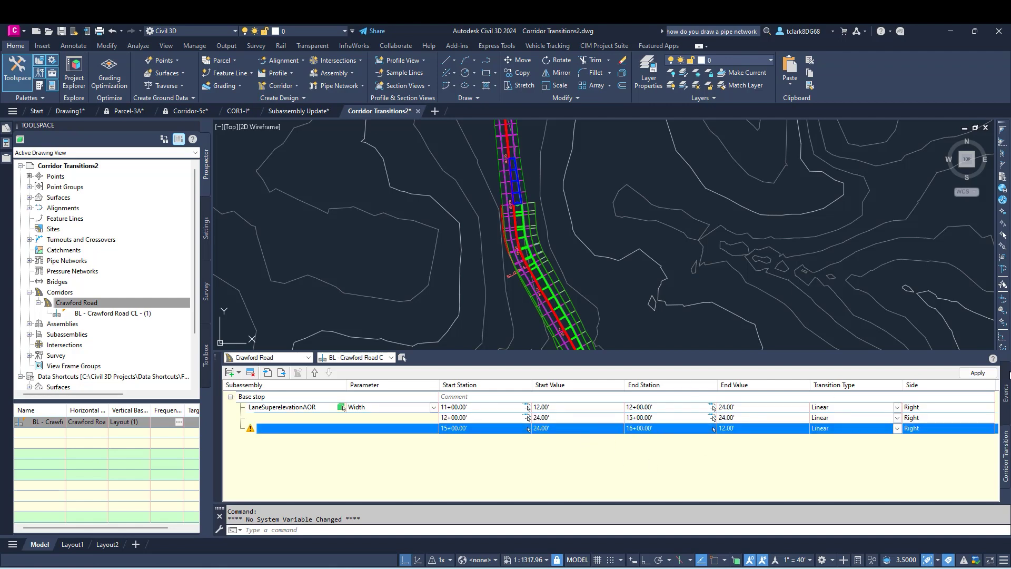
pyautogui.click(964, 371)
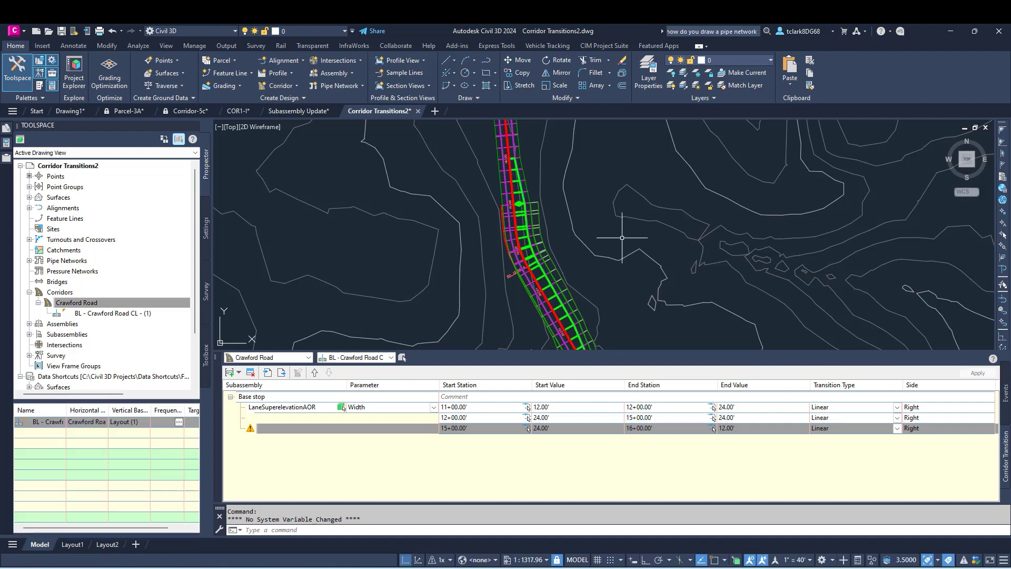
pyautogui.press('Escape')
pyautogui.scroll(3, 570, 231)
pyautogui.moveTo(526, 300)
pyautogui.mouseDown(button='middle')
pyautogui.moveTo(529, 217)
pyautogui.moveTo(532, 246)
pyautogui.mouseUp(button='middle')
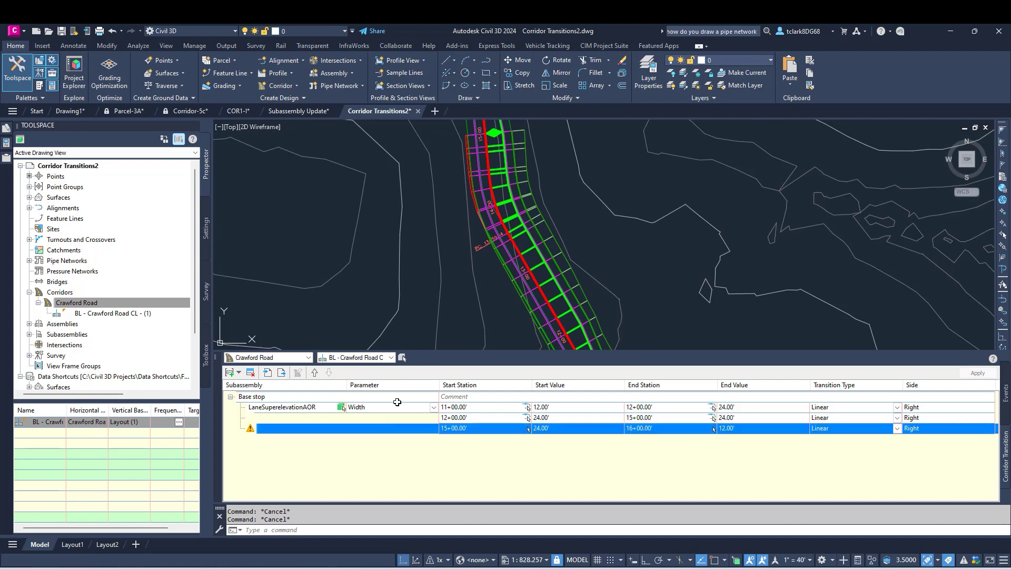
# Copy the Base stop transition set and paste it as a second set in the same corridor baseline
pyautogui.click(438, 399)
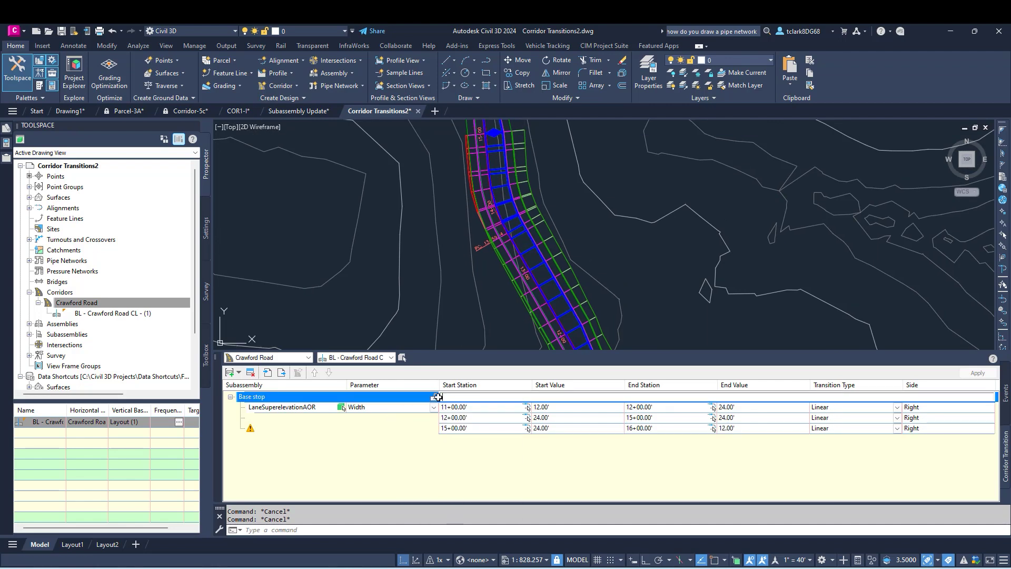
pyautogui.rightClick(411, 392)
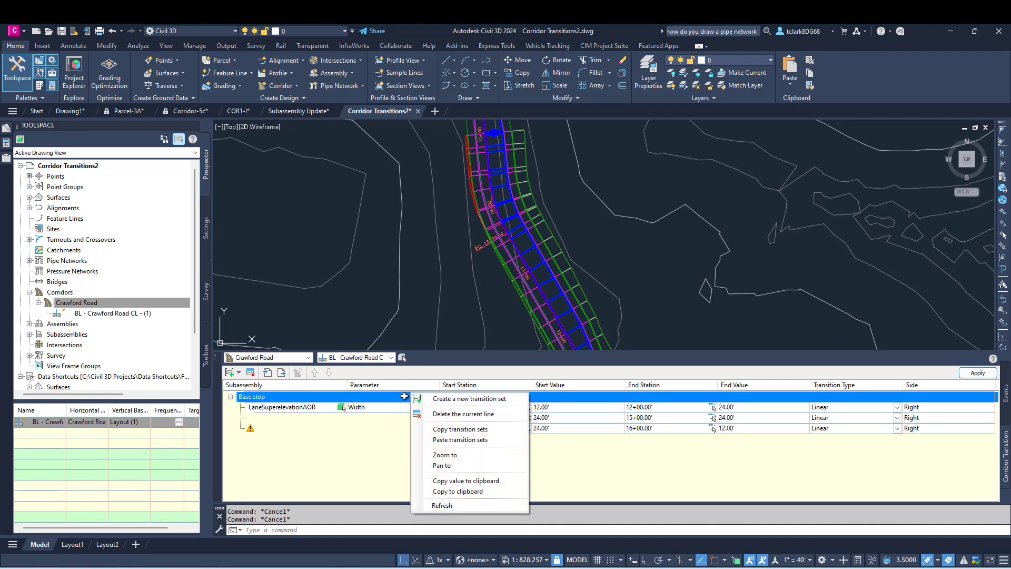
pyautogui.click(436, 426)
pyautogui.rightClick(381, 464)
pyautogui.click(415, 464)
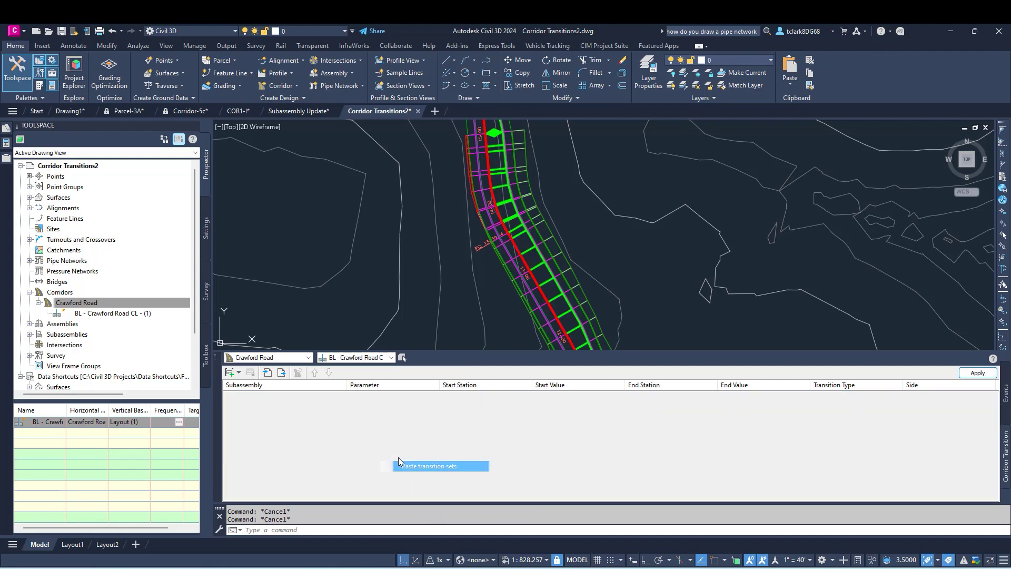
pyautogui.click(280, 440)
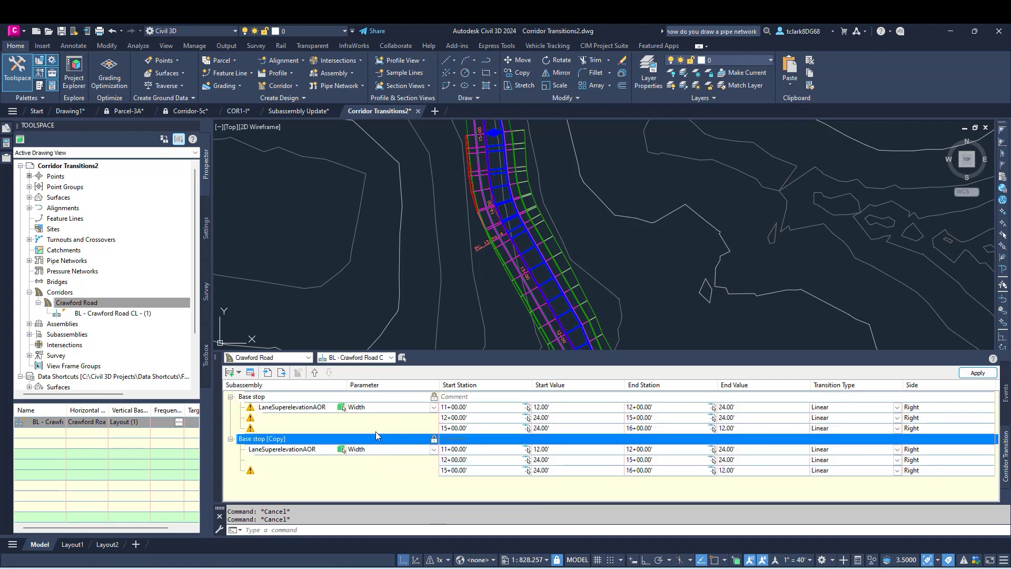
pyautogui.click(278, 439)
pyautogui.click(297, 442)
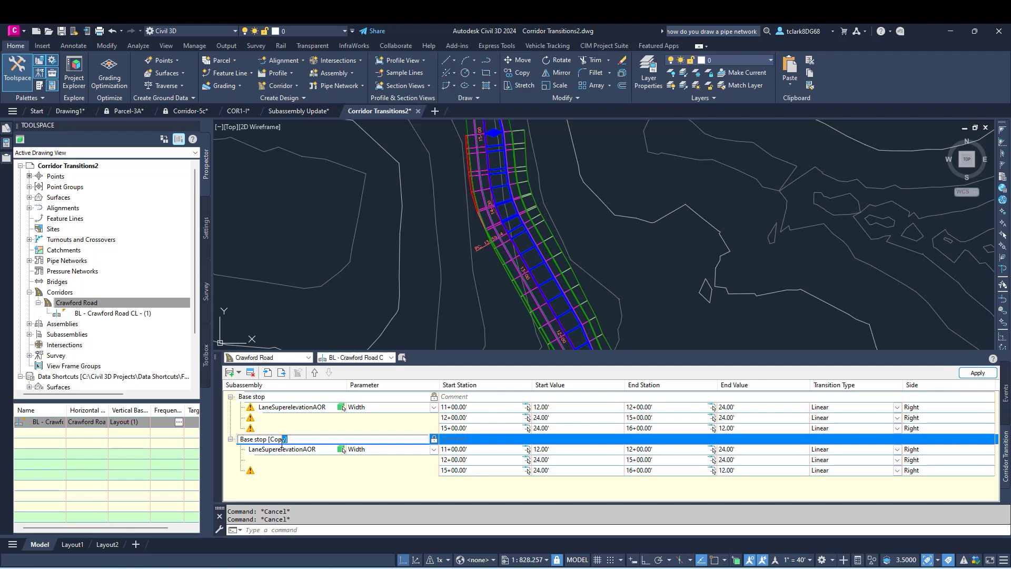
pyautogui.press('Return')
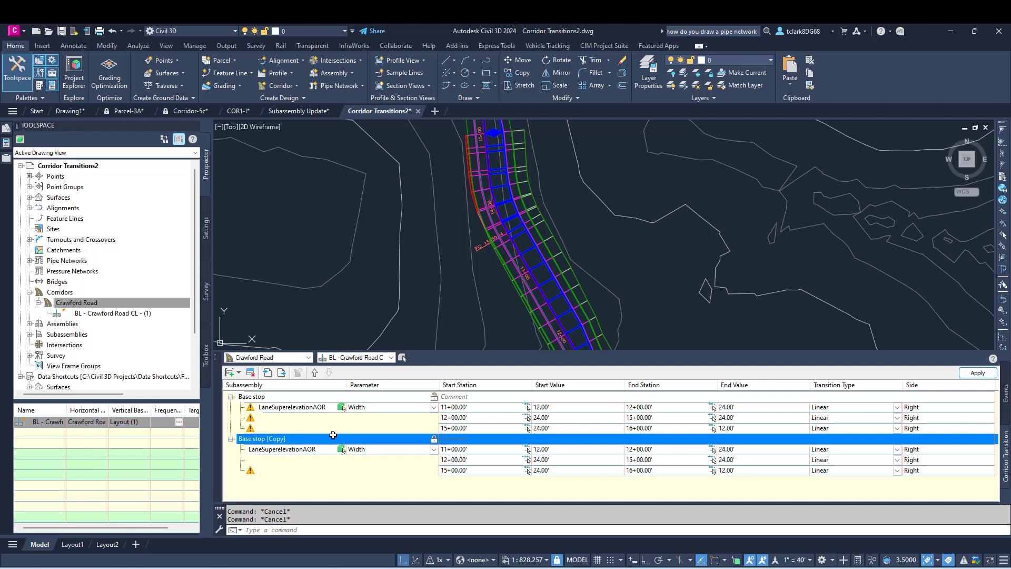
# Shift the copied Base stop transition set to start at station 17+00 and apply the change to the corridor
pyautogui.click(482, 451)
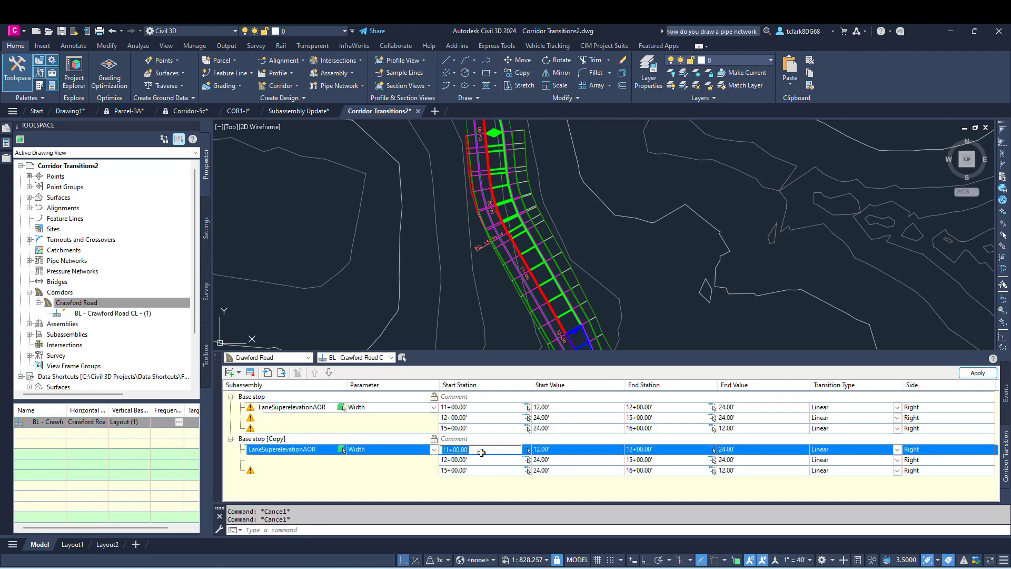
pyautogui.press('Return')
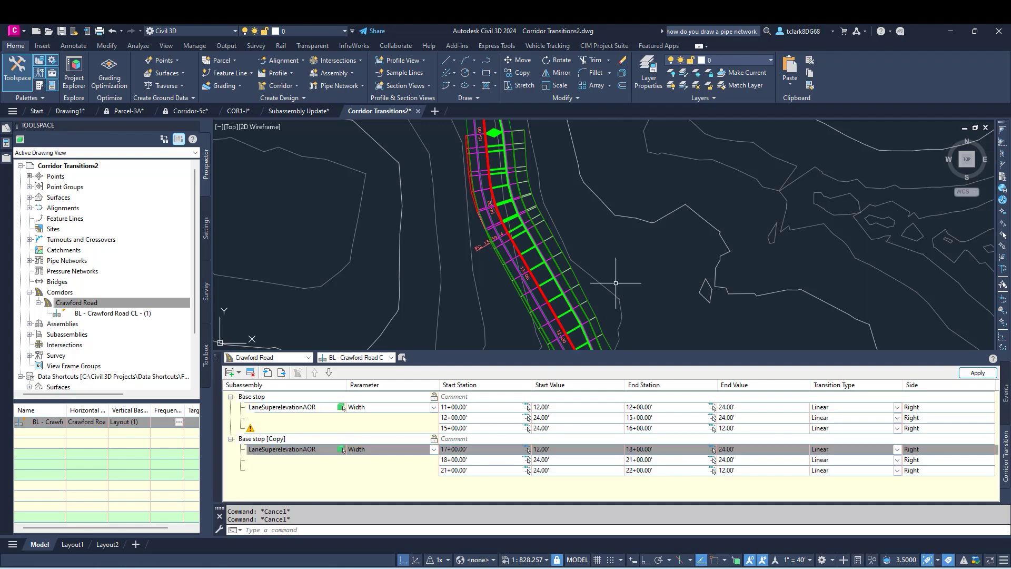
pyautogui.scroll(-2, 587, 127)
pyautogui.scroll(-1, 587, 126)
pyautogui.scroll(4, 523, 293)
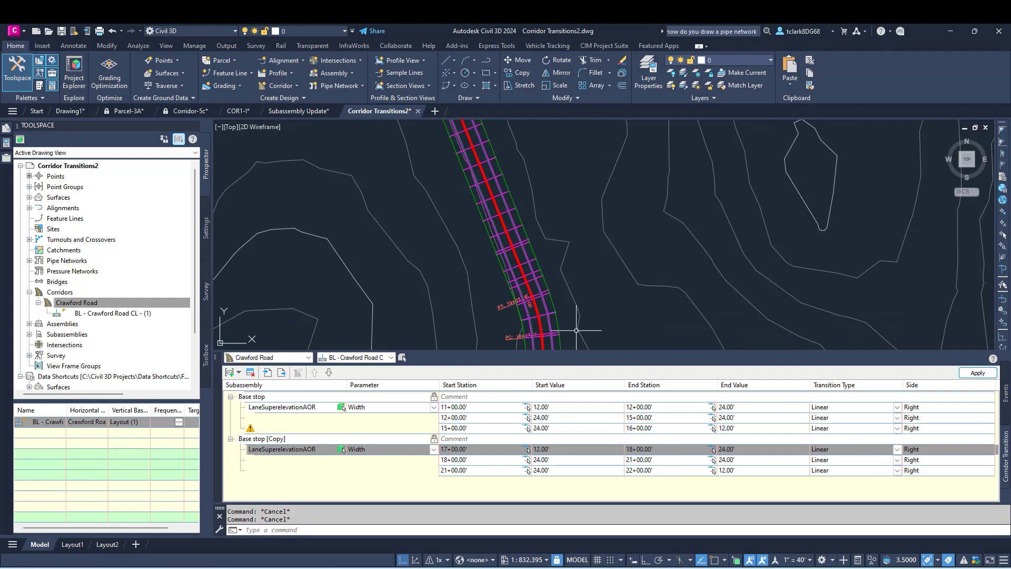
pyautogui.scroll(-2, 579, 333)
pyautogui.scroll(4, 600, 343)
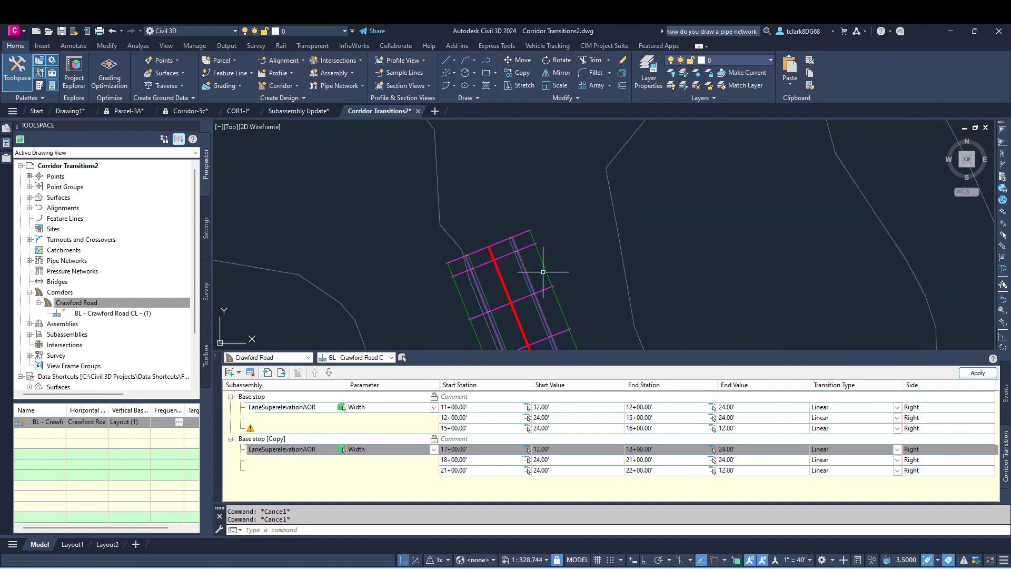
pyautogui.click(977, 372)
pyautogui.moveTo(466, 254); pyautogui.dragTo(473, 188, button='middle')
pyautogui.scroll(-6, 490, 221)
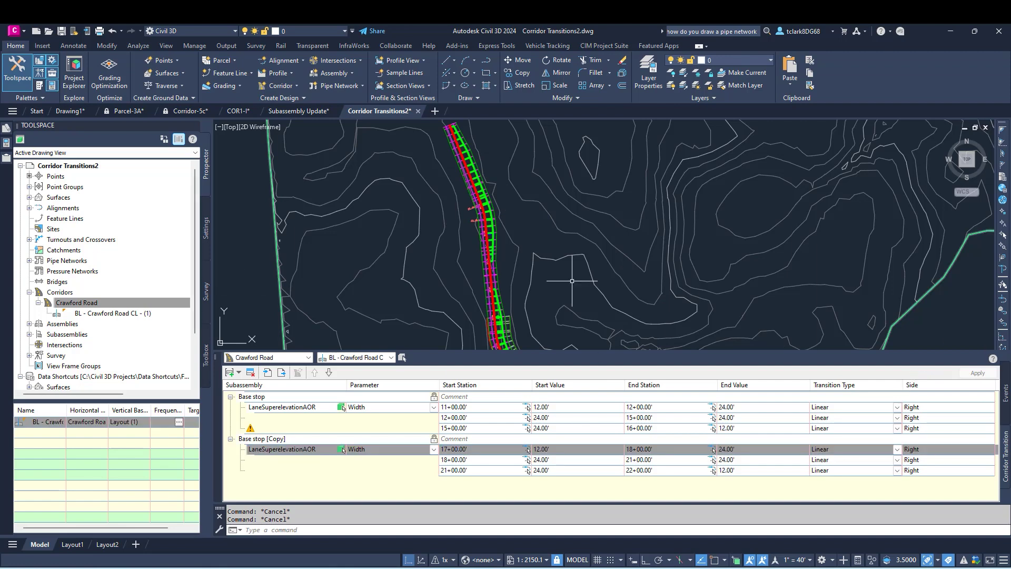
# Select the Crawford Road corridor and closely examine the region boundaries at the station 15+00 transition marker
pyautogui.scroll(2, 512, 261)
pyautogui.scroll(2, 494, 238)
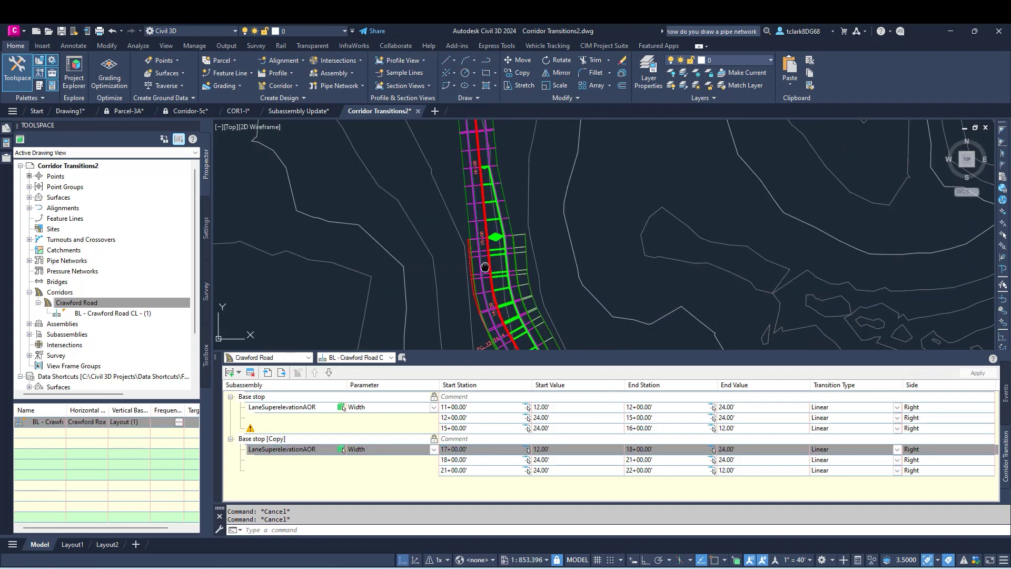
pyautogui.scroll(4, 517, 270)
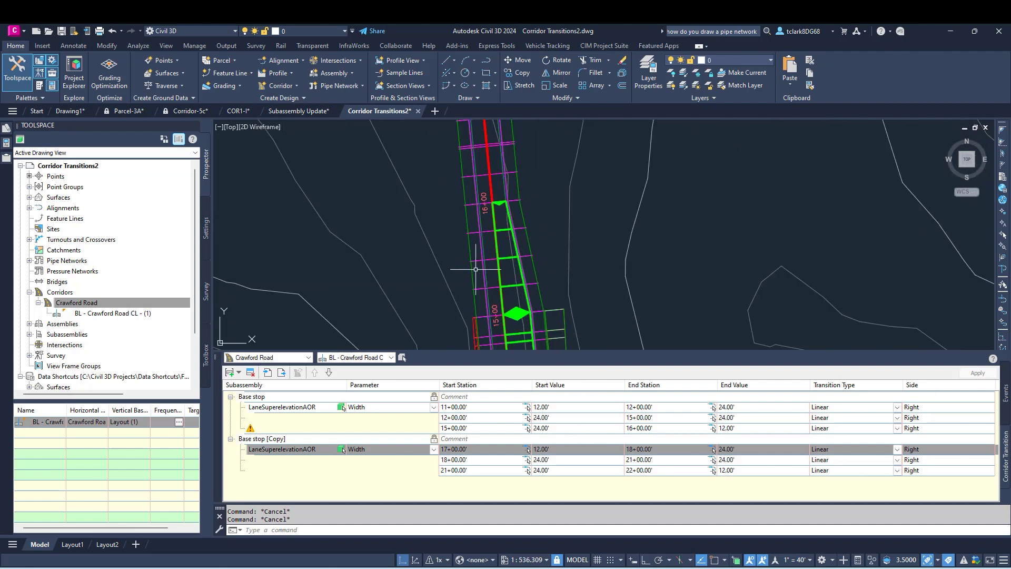
pyautogui.scroll(8, 517, 270)
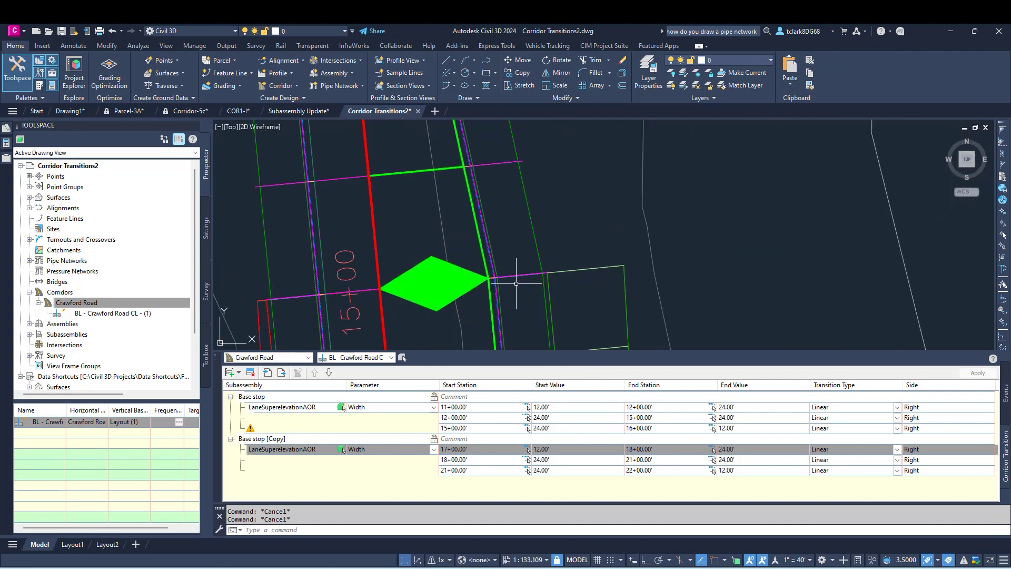
pyautogui.scroll(2, 379, 247)
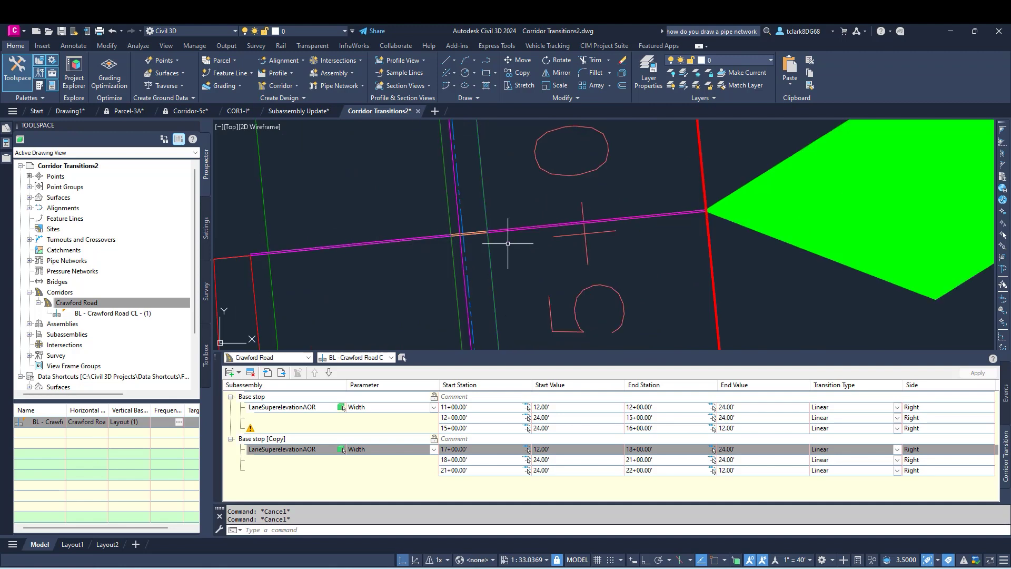
pyautogui.click(527, 224)
pyautogui.scroll(-4, 526, 224)
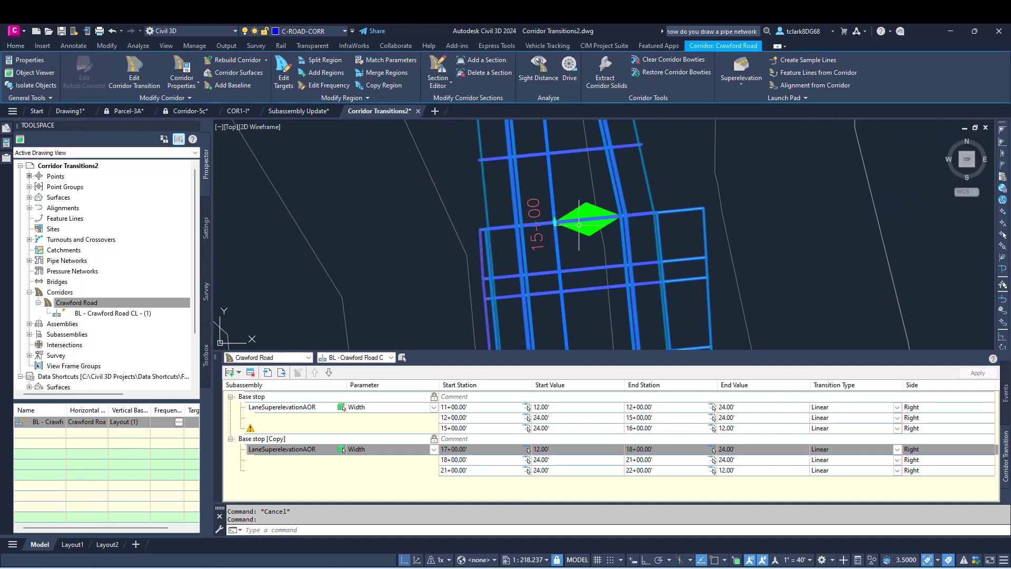
pyautogui.scroll(7, 483, 203)
pyautogui.scroll(12, 484, 204)
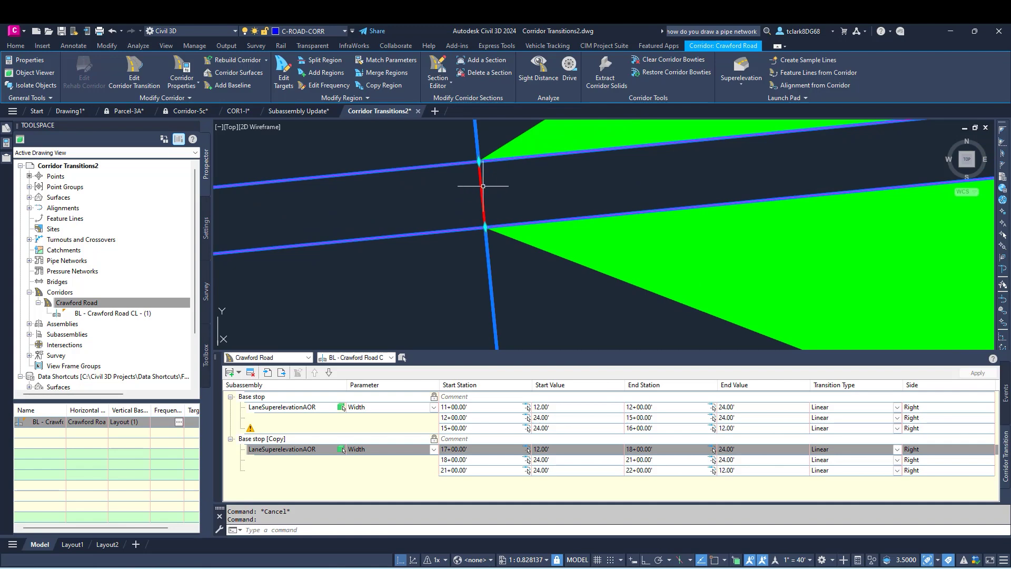
# Hide the Crawford Road corridor's transition graphics and display them again in the drawing
pyautogui.scroll(-20, 478, 231)
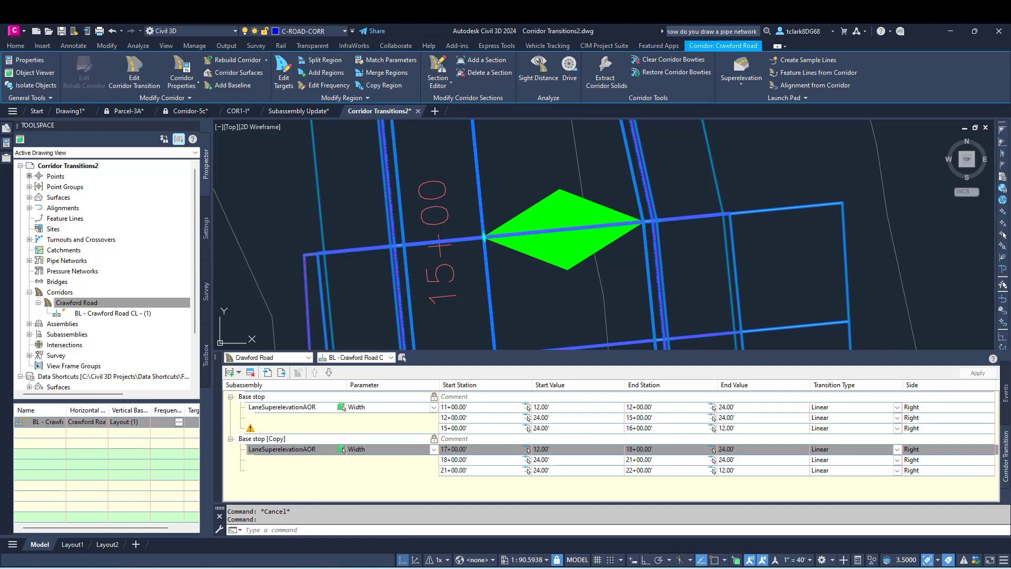
pyautogui.rightClick(79, 303)
pyautogui.click(116, 381)
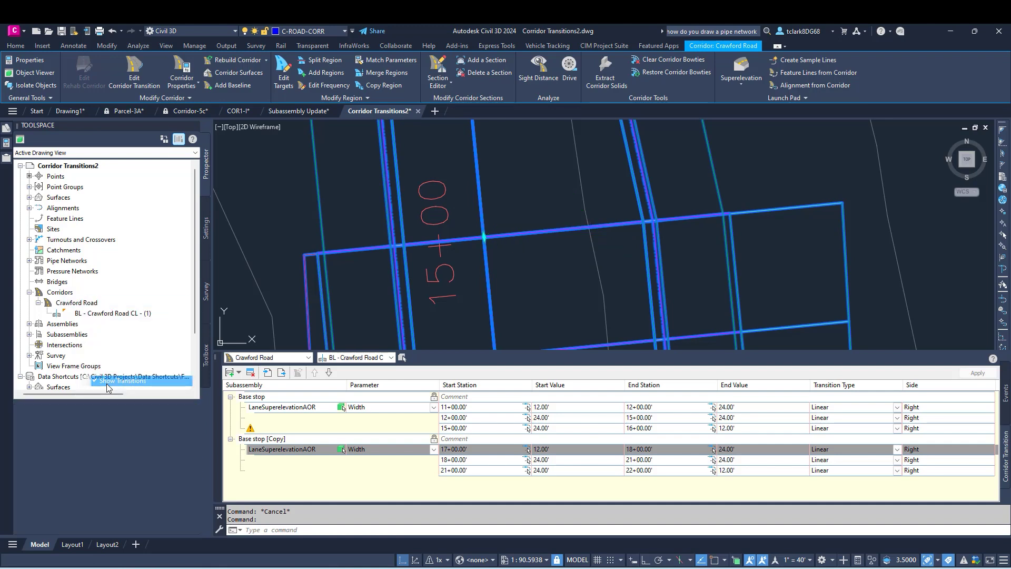
pyautogui.scroll(-5, 488, 247)
pyautogui.press('Escape')
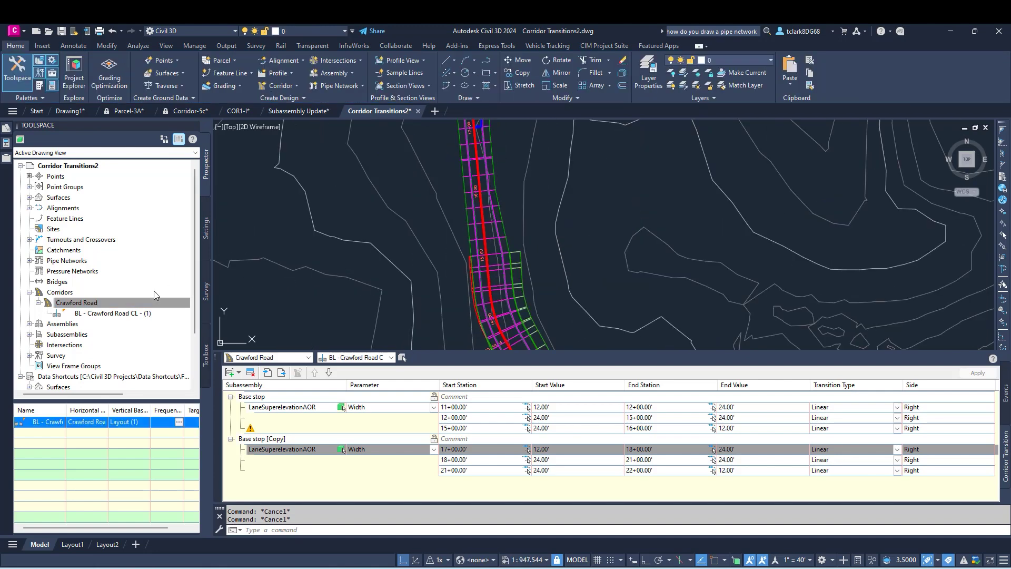
pyautogui.rightClick(128, 303)
pyautogui.click(179, 383)
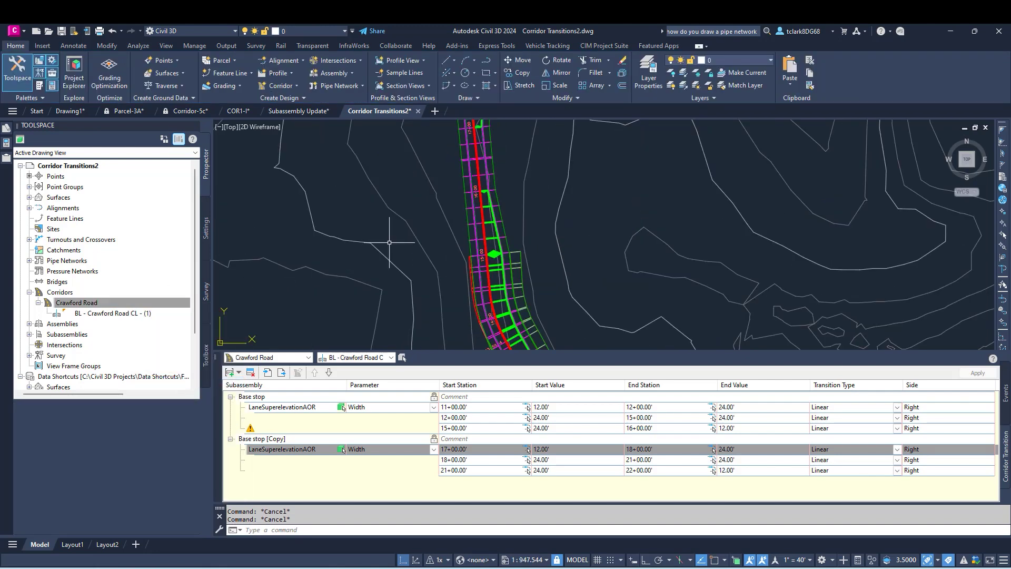
# Turn off the transition display for the Crawford Road corridor
pyautogui.scroll(-4, 442, 210)
pyautogui.rightClick(95, 299)
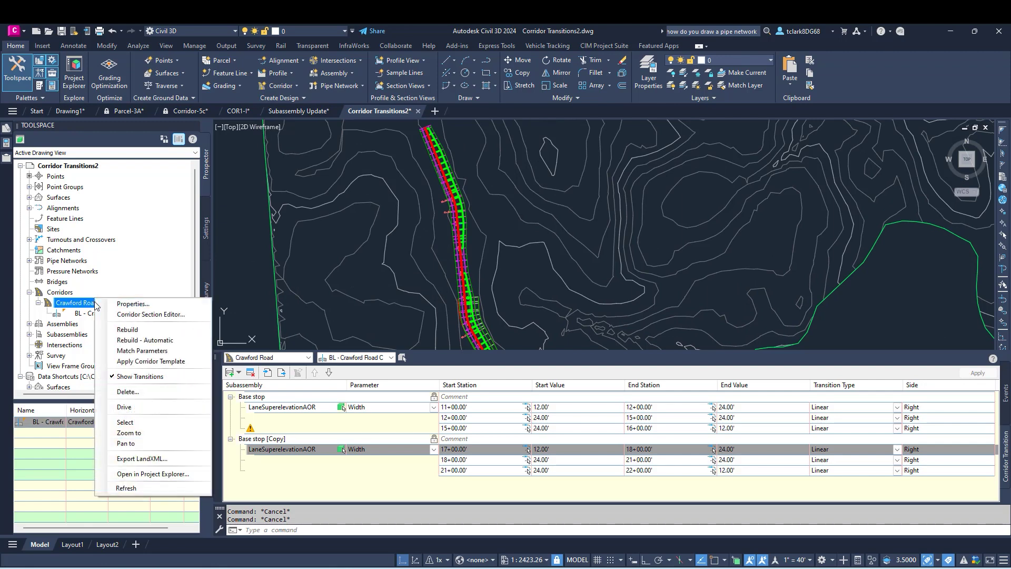
pyautogui.click(153, 376)
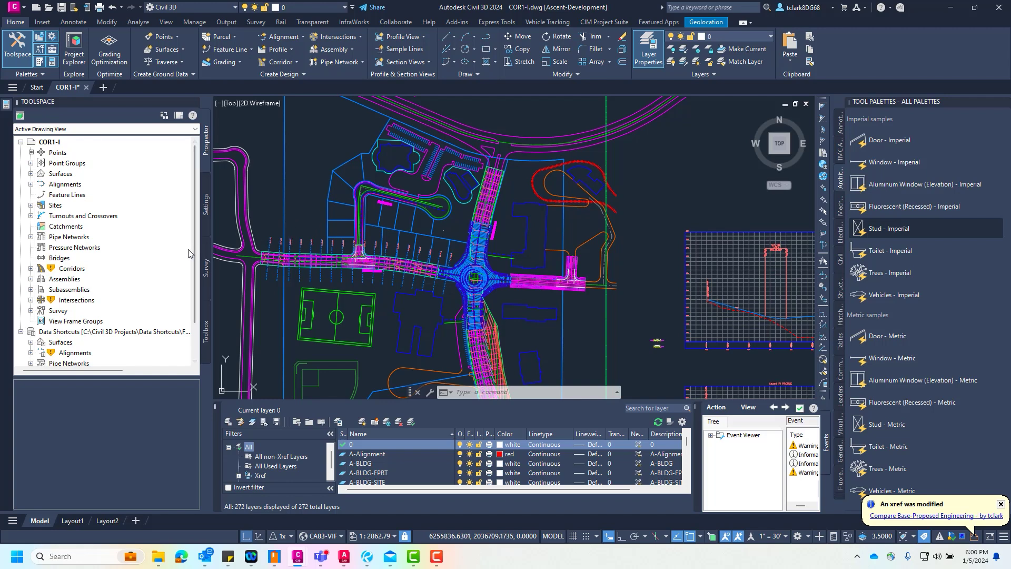
# Start creating a corridor and pick the Ascent Pl alignment from the drawing as its first baseline
pyautogui.moveTo(452, 182)
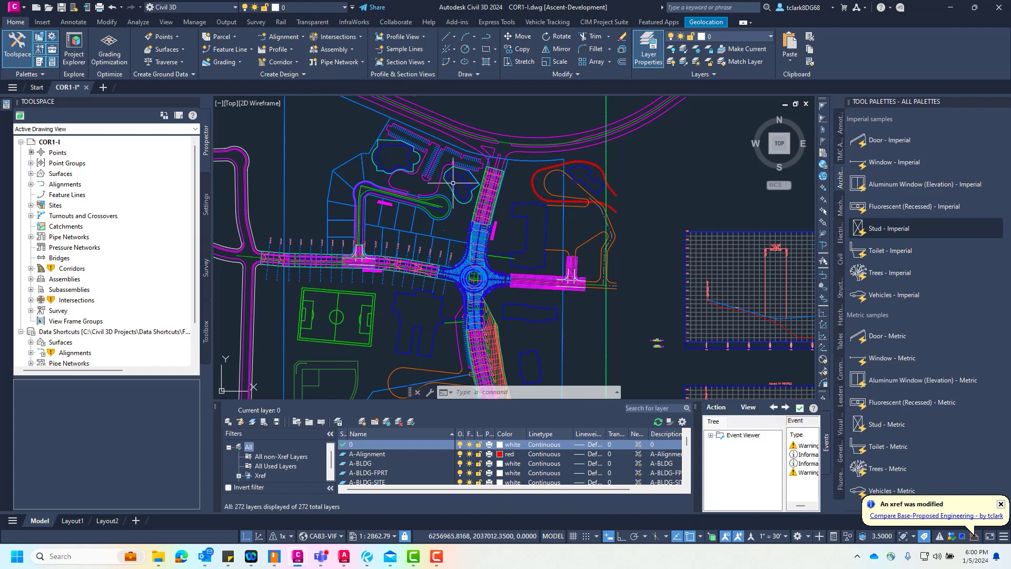
pyautogui.scroll(6, 421, 200)
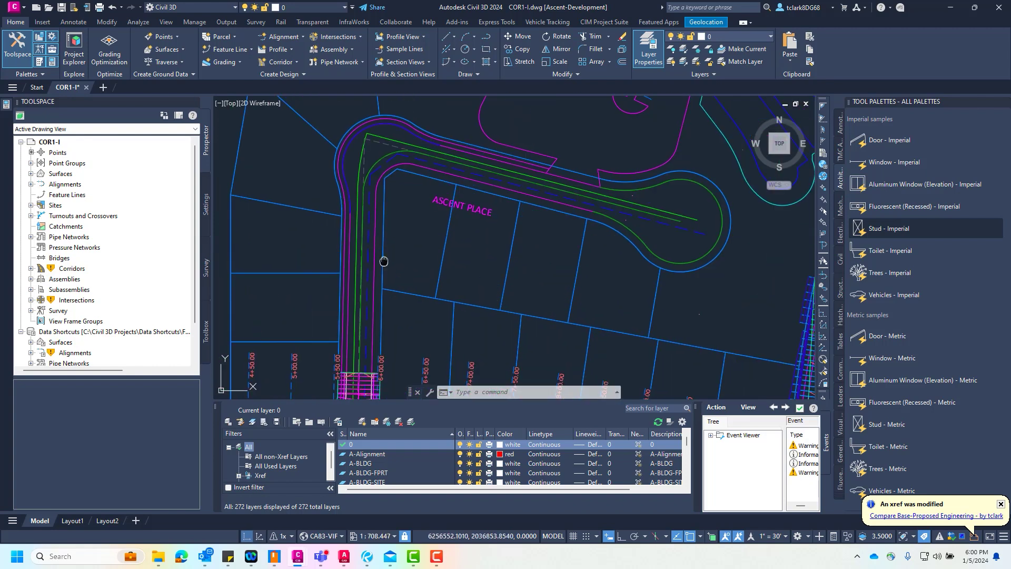
pyautogui.moveTo(384, 260); pyautogui.dragTo(374, 247, button='middle')
pyautogui.click(281, 62)
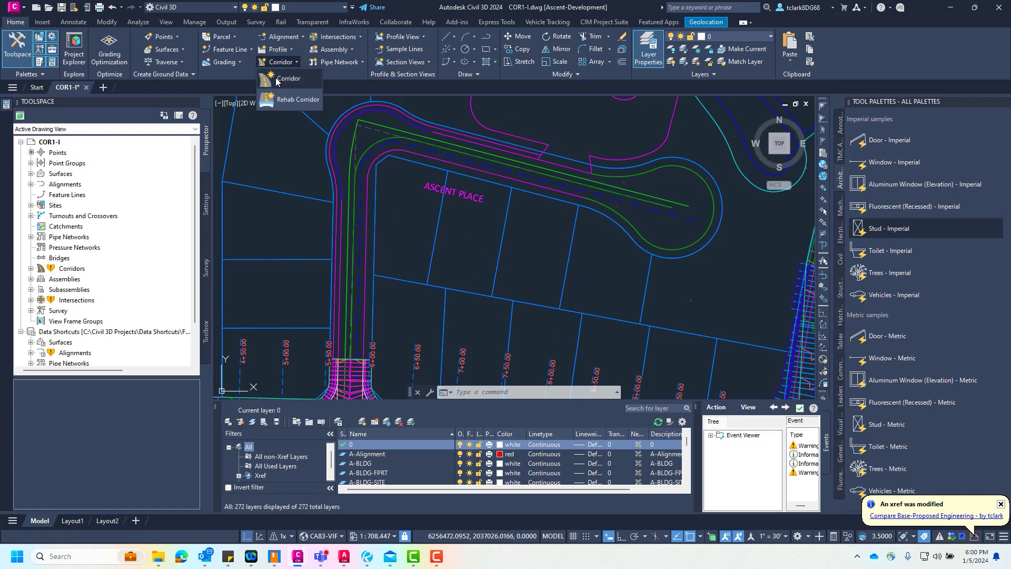
pyautogui.click(276, 79)
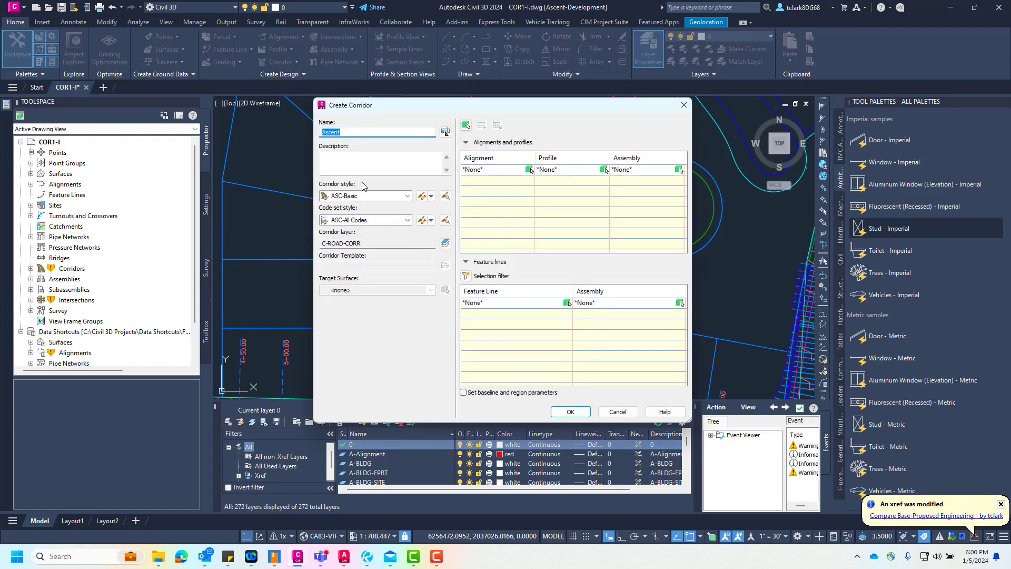
pyautogui.click(527, 170)
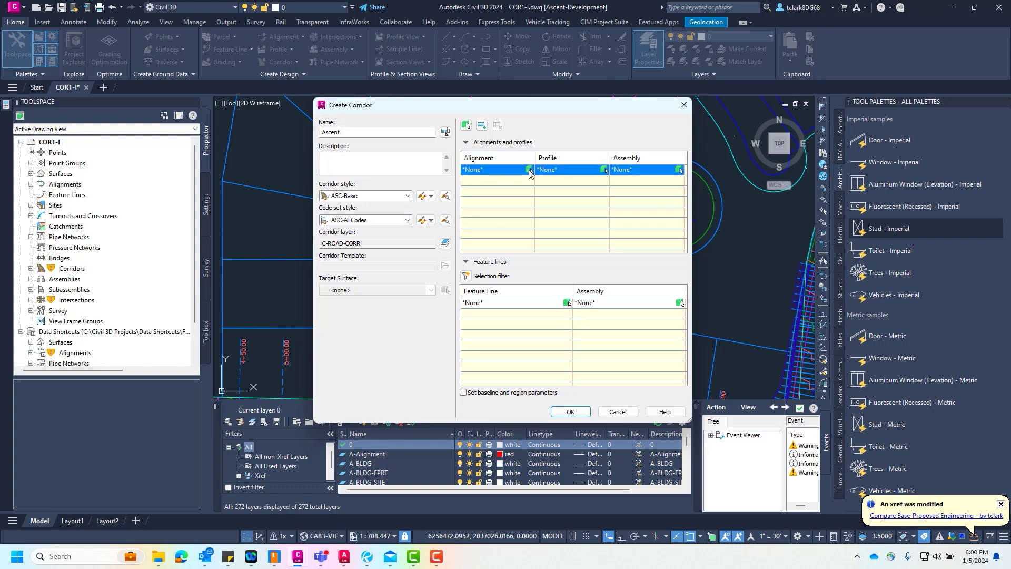
pyautogui.click(485, 170)
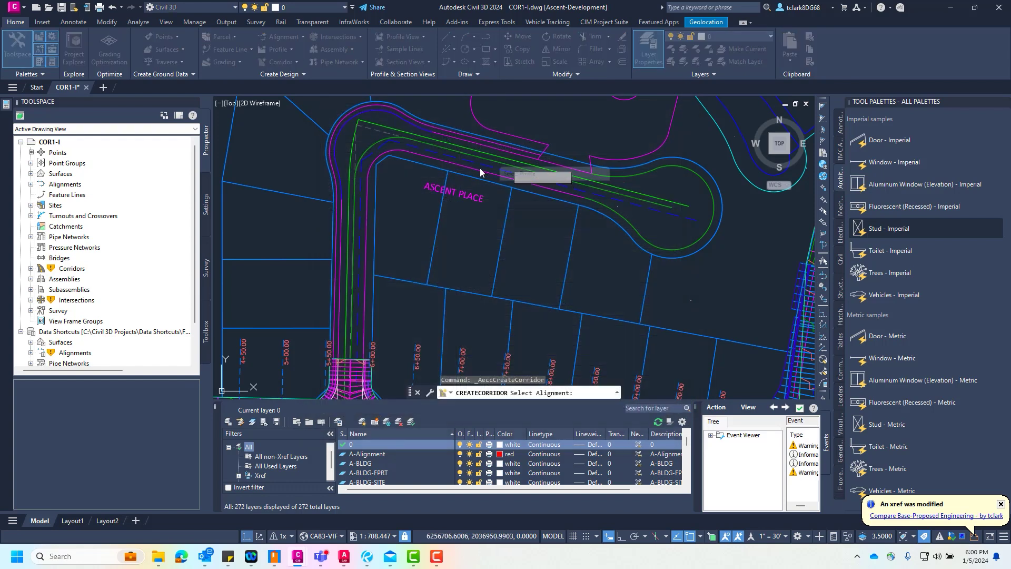
pyautogui.click(503, 184)
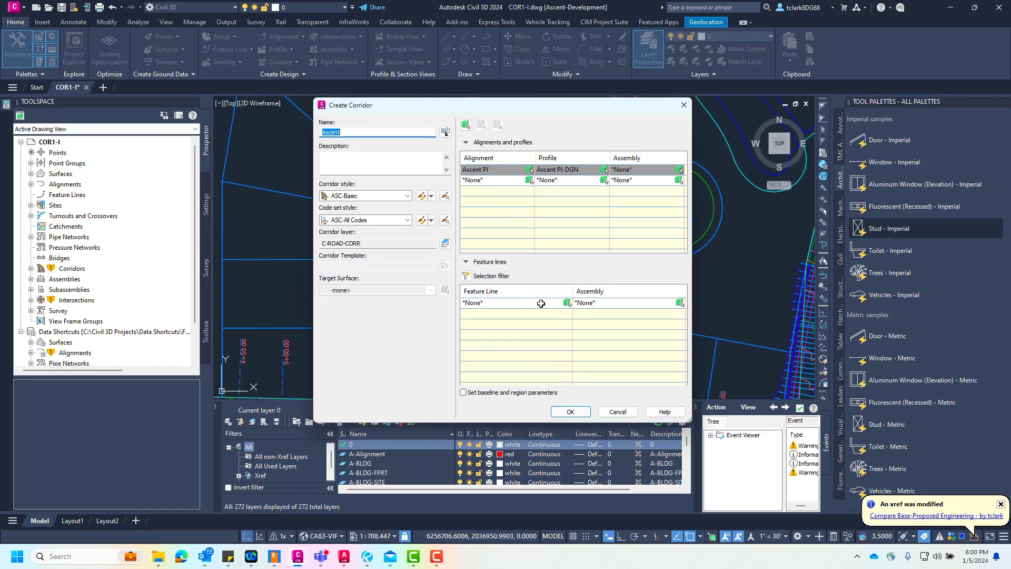
# Add the cul-de-sac bulb feature line and the Jeffries Ranch Rd alignment as corridor baselines by picking them in the drawing
pyautogui.click(567, 303)
pyautogui.click(631, 236)
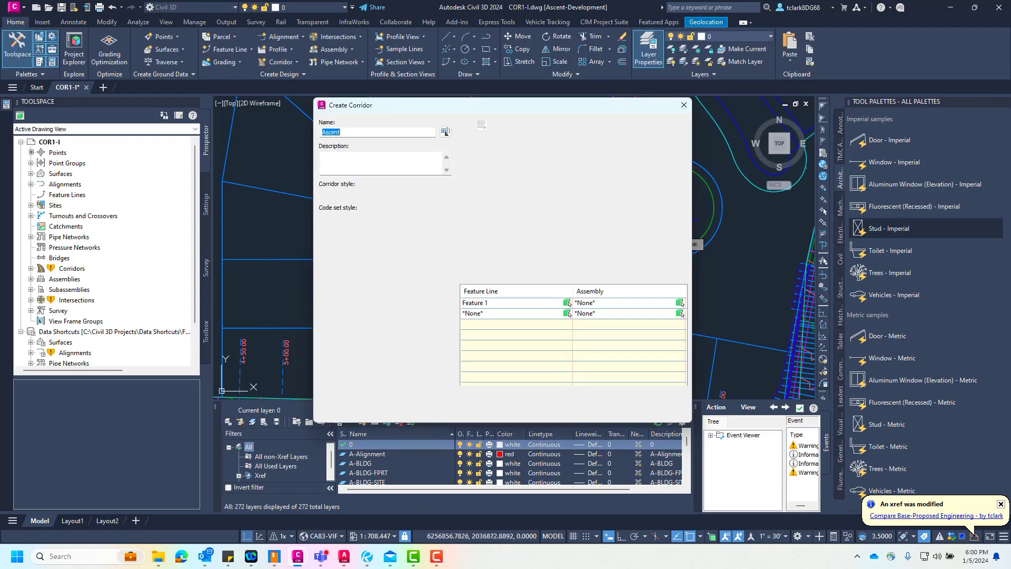
pyautogui.click(529, 180)
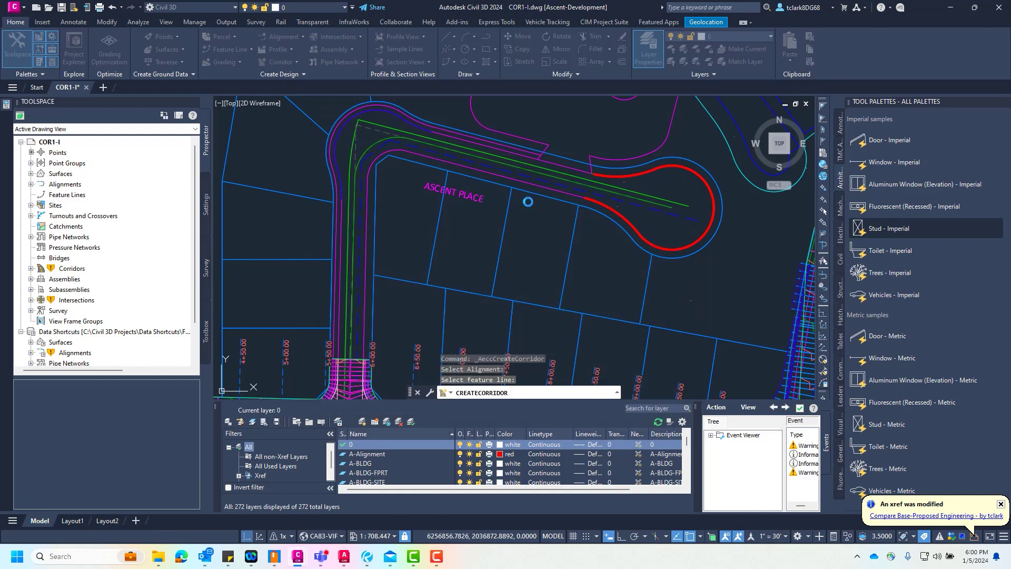
pyautogui.scroll(5, 476, 273)
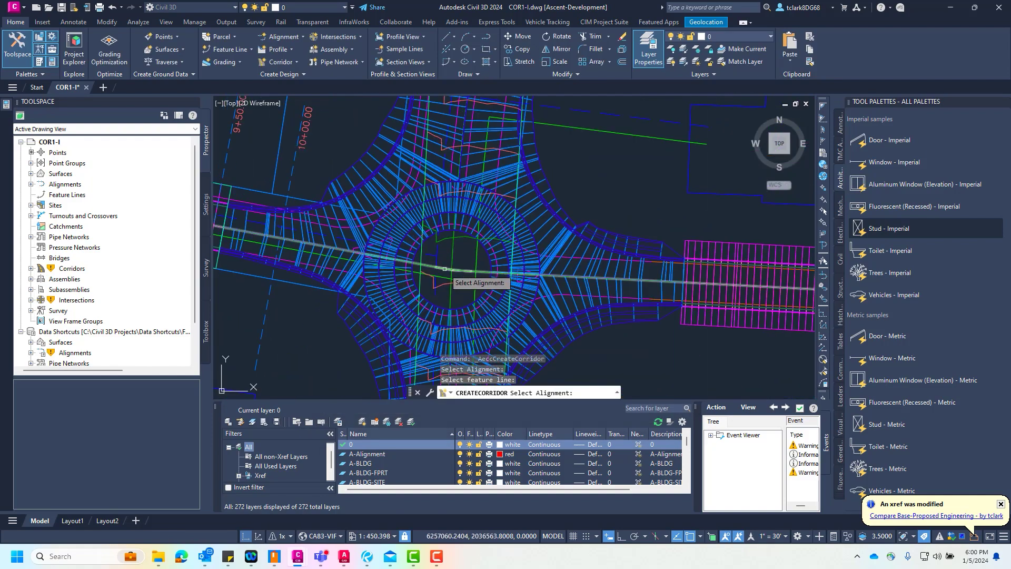
pyautogui.click(476, 273)
pyautogui.click(477, 301)
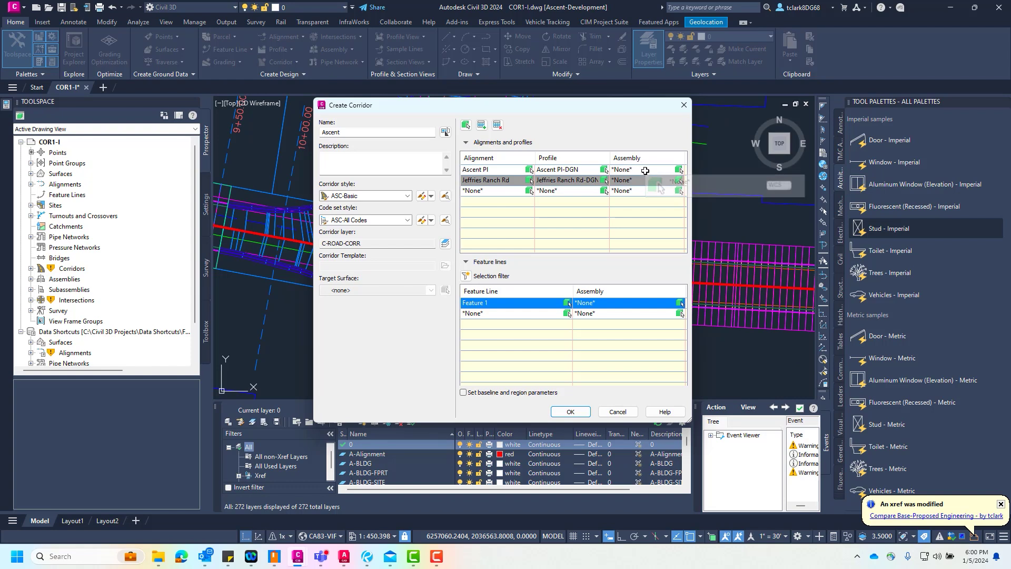
# Assign the Residential-Full assembly to both the Ascent Pl and Jeffries Ranch Rd baselines
pyautogui.click(661, 171)
pyautogui.click(647, 169)
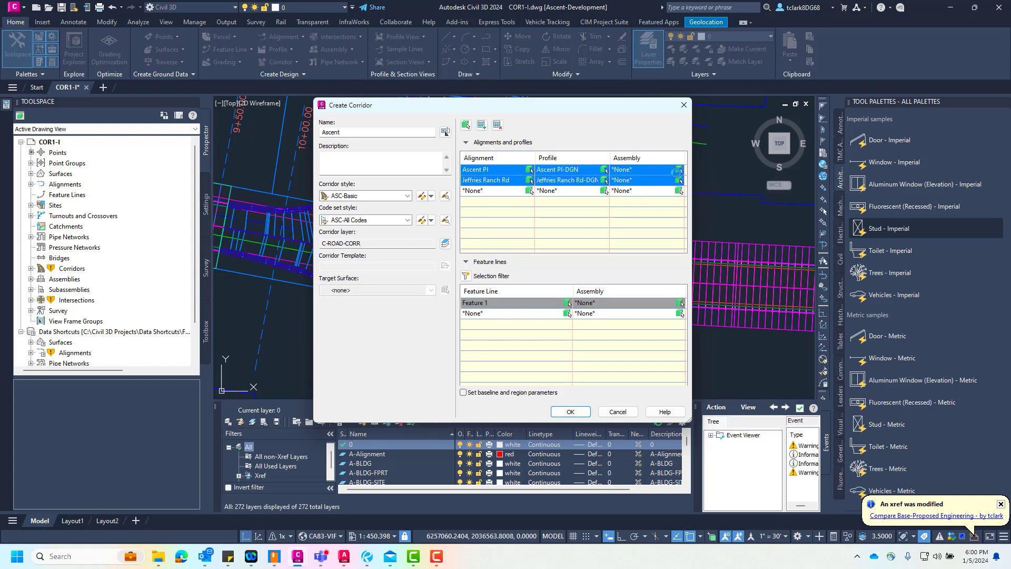
pyautogui.click(670, 170)
pyautogui.click(644, 236)
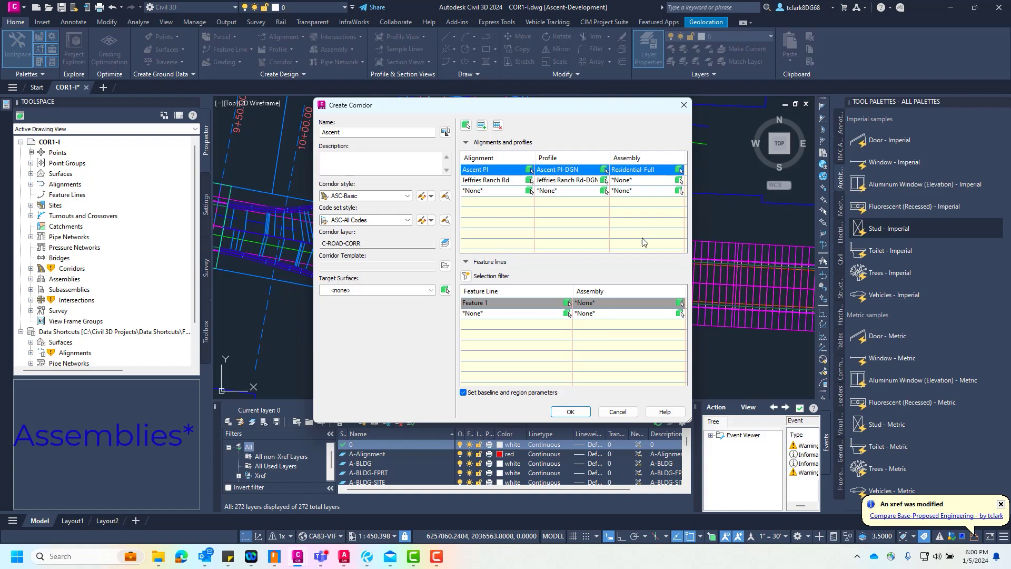
pyautogui.keyDown('ctrl'); pyautogui.click(665, 181); pyautogui.keyUp('ctrl')
pyautogui.click(679, 181)
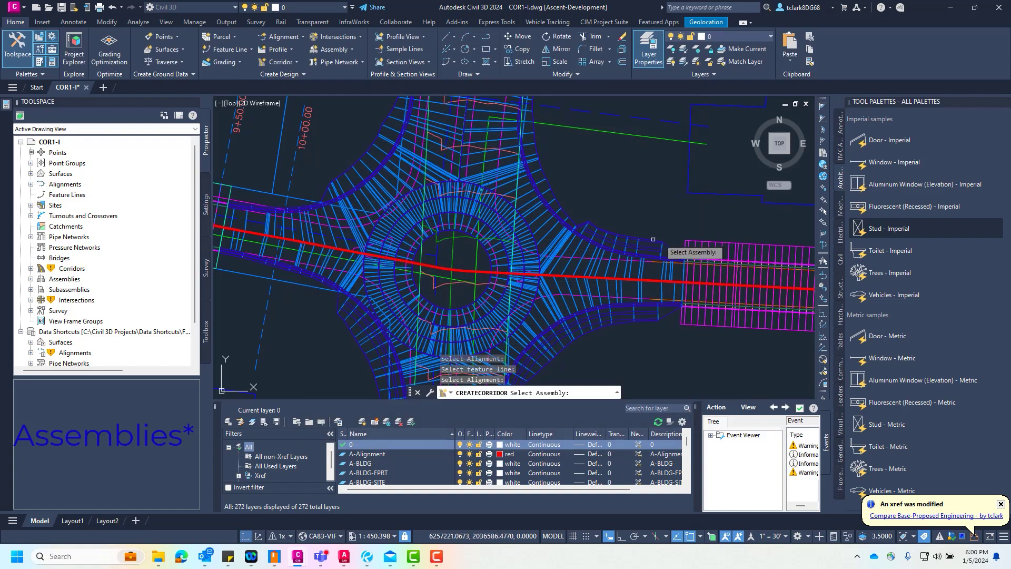
pyautogui.press('Escape')
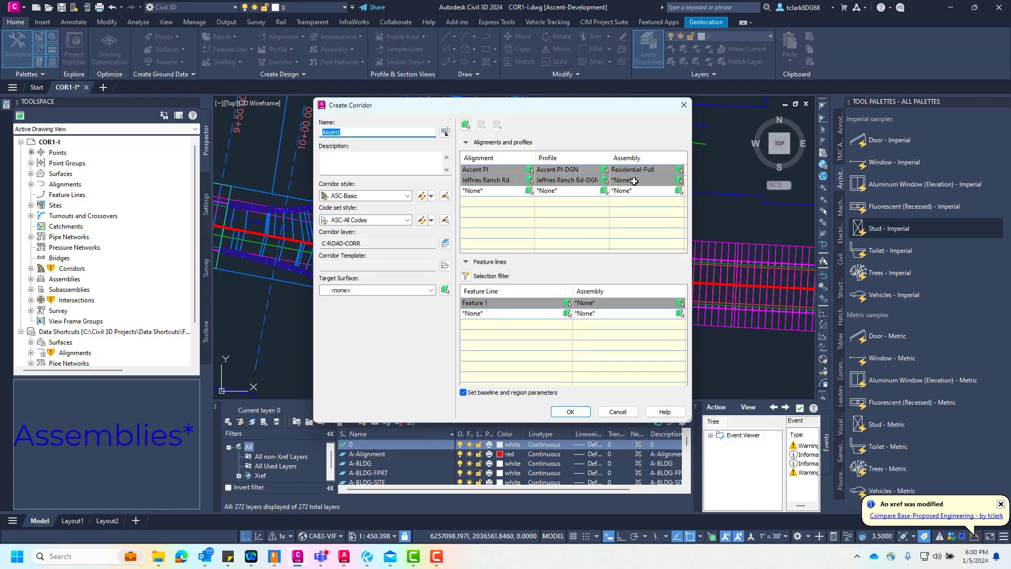
pyautogui.click(634, 181)
pyautogui.click(631, 215)
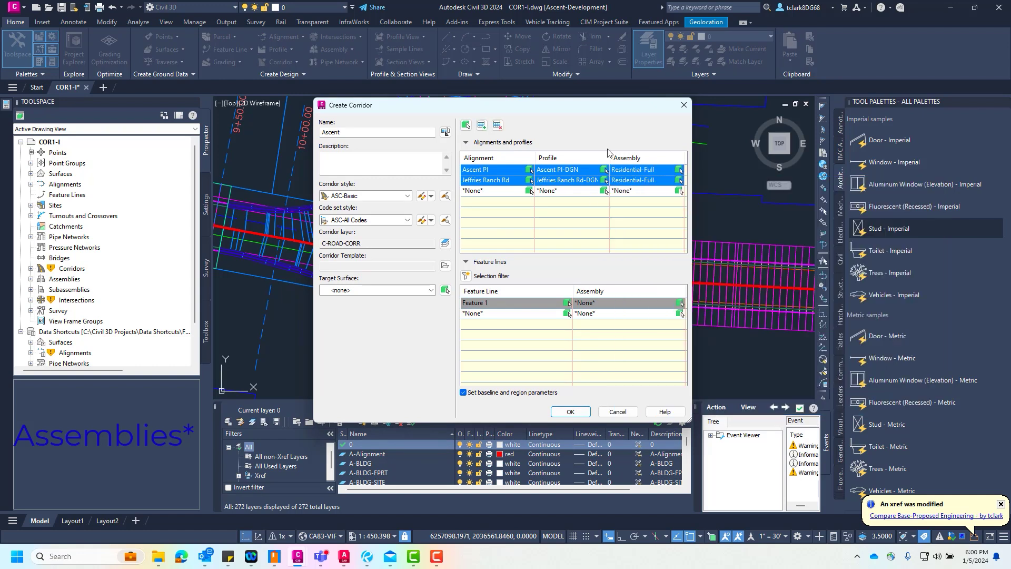
# Assign the Residential-Half Curb LT assembly to the Feature 1 feature line baseline
pyautogui.click(594, 303)
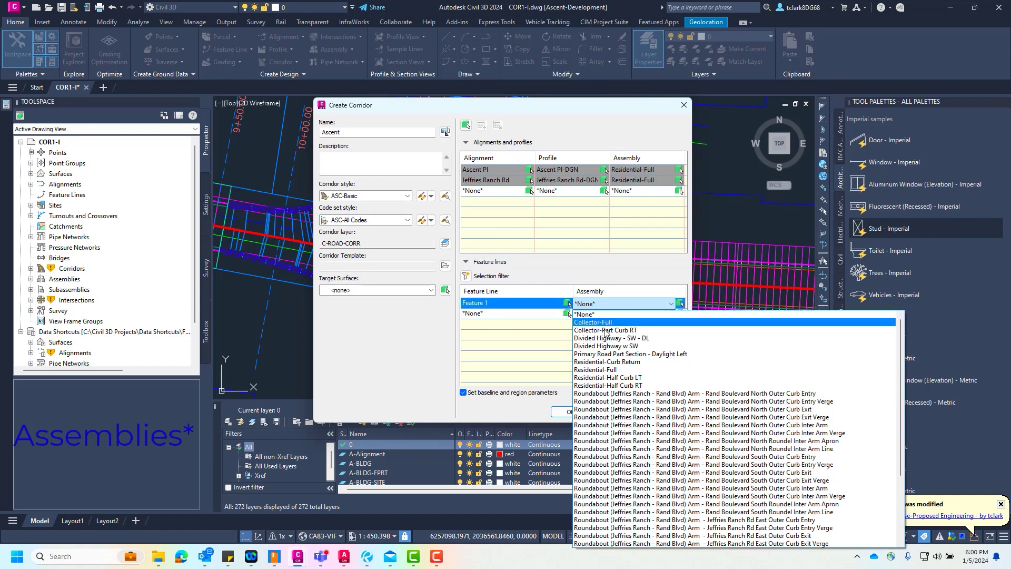
pyautogui.click(607, 377)
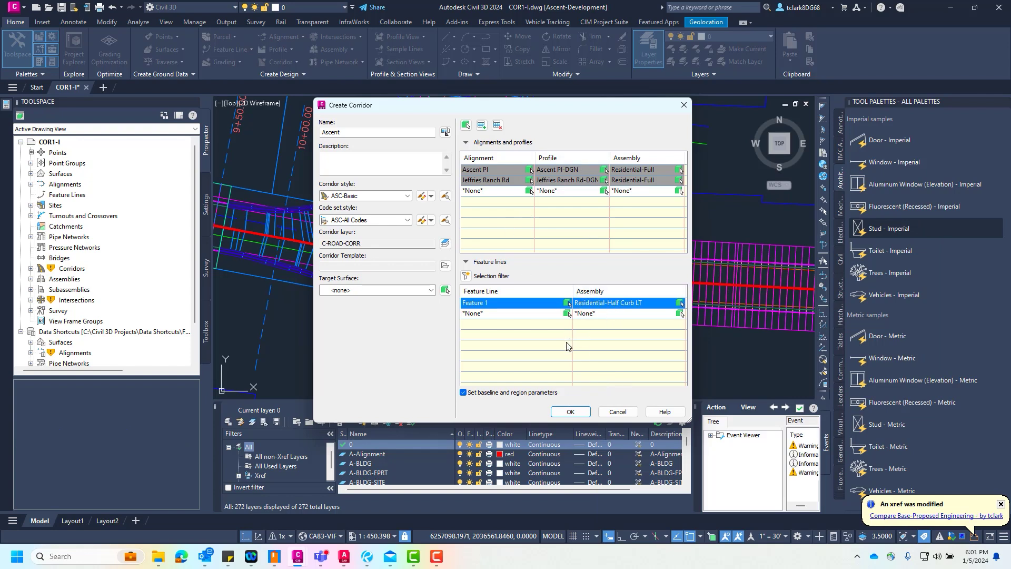
pyautogui.click(531, 342)
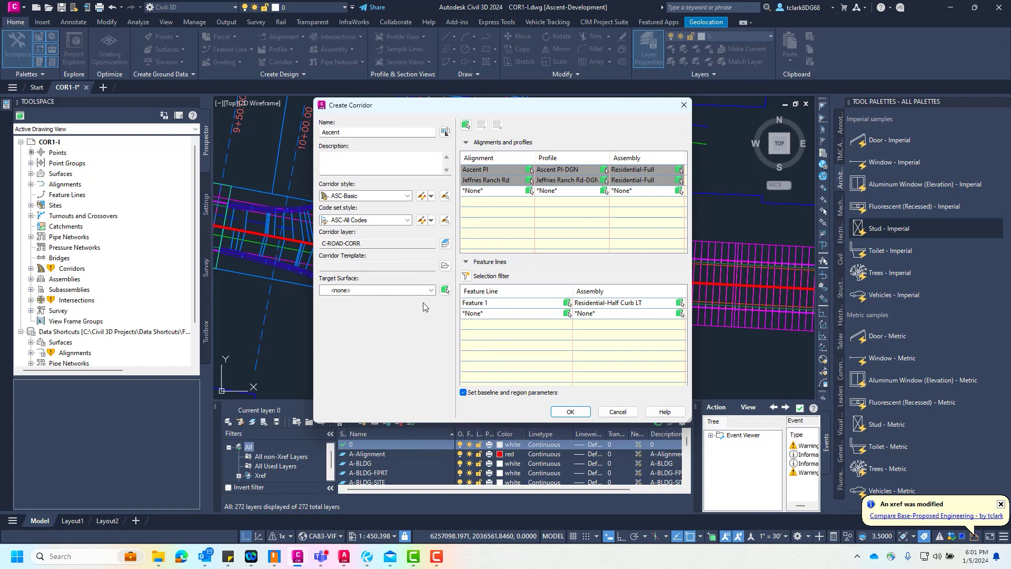
pyautogui.click(466, 278)
pyautogui.click(465, 278)
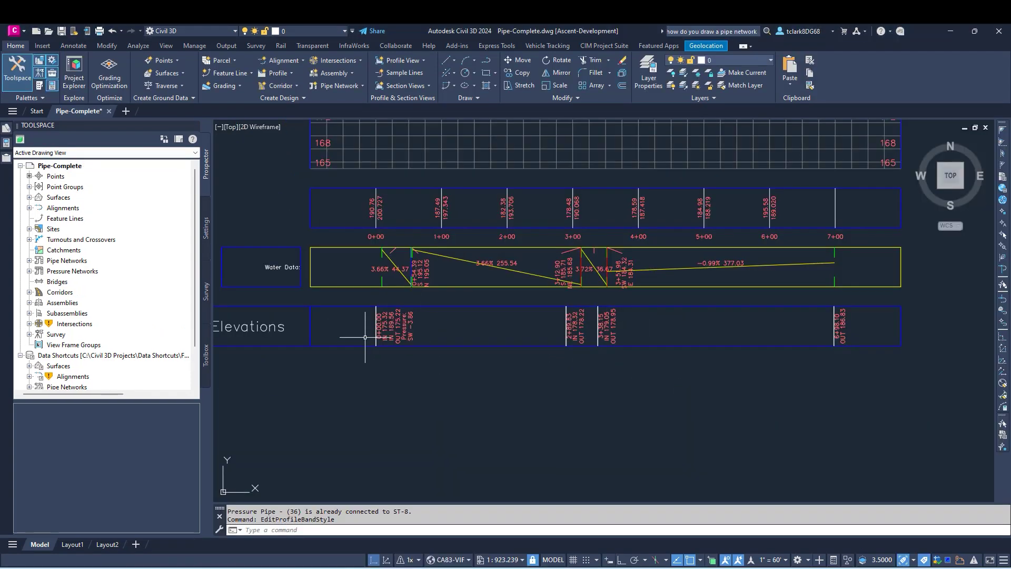
# Examine the start of the Invert Elevations band, the loose storm pipe and the ST-8 manhole on Jeffries Ranch Rd
pyautogui.moveTo(369, 329)
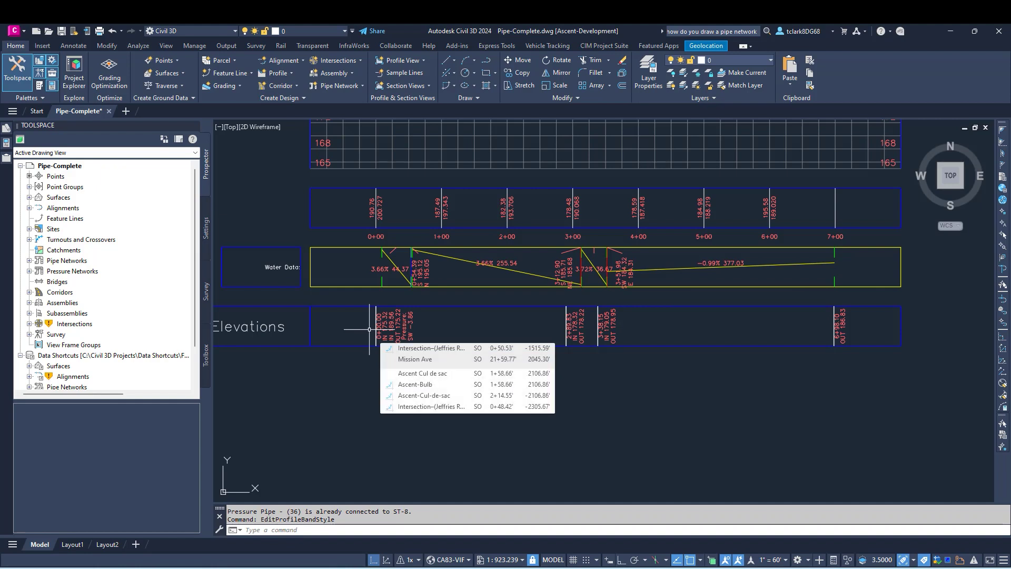
pyautogui.scroll(-5, 462, 293)
pyautogui.scroll(6, 459, 223)
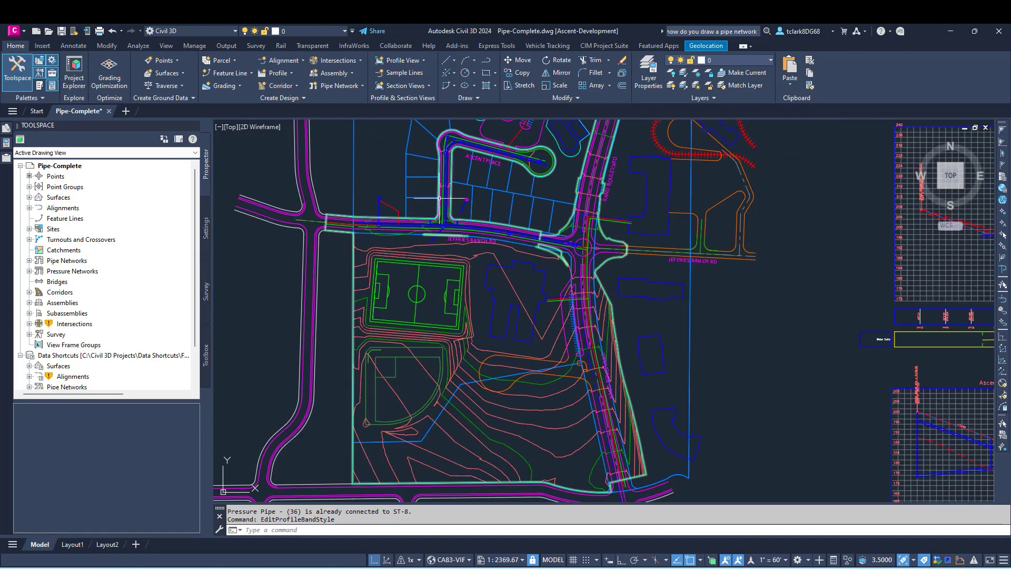
pyautogui.scroll(2, 468, 176)
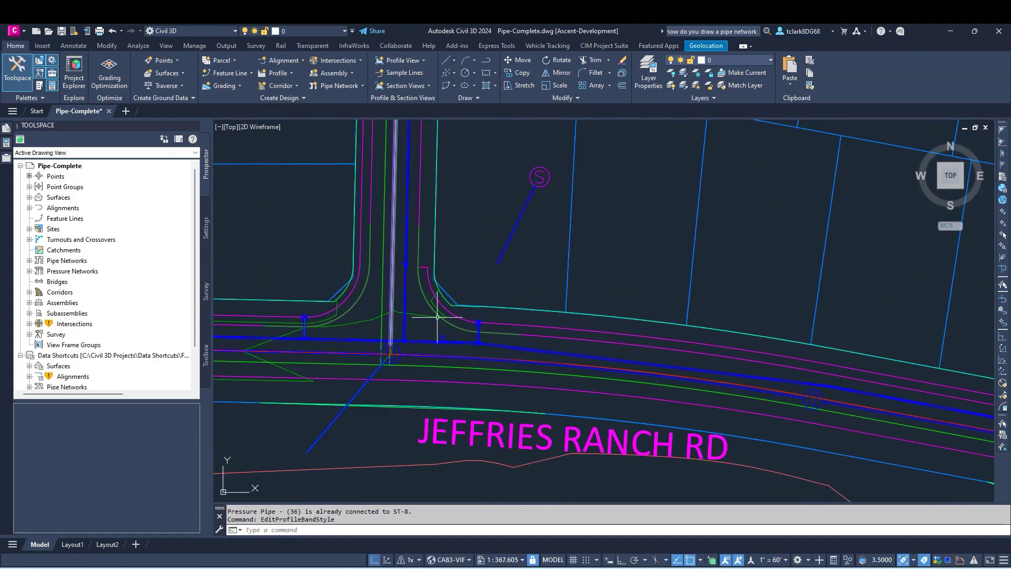
pyautogui.click(514, 233)
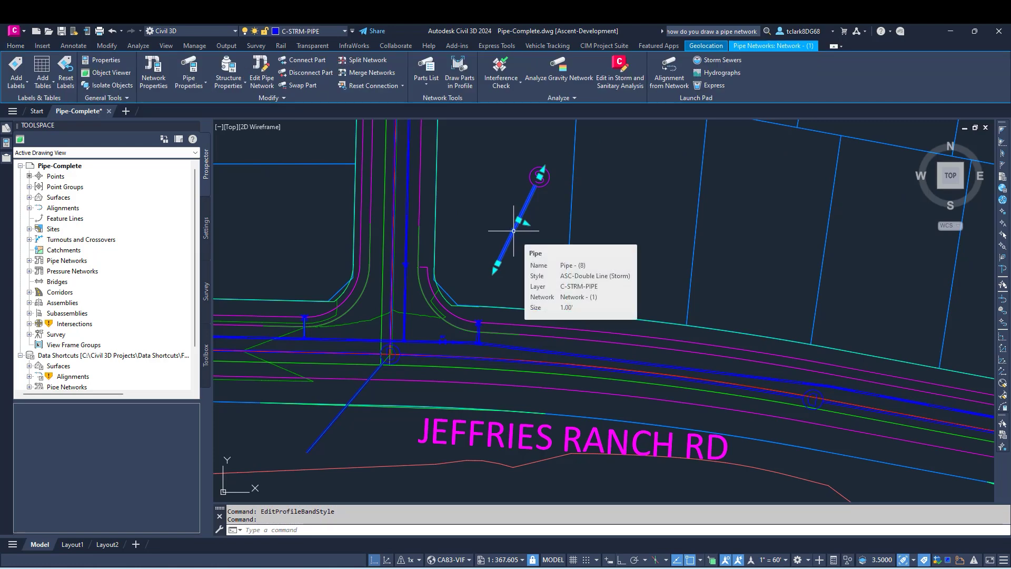
pyautogui.press('Escape')
pyautogui.moveTo(398, 350)
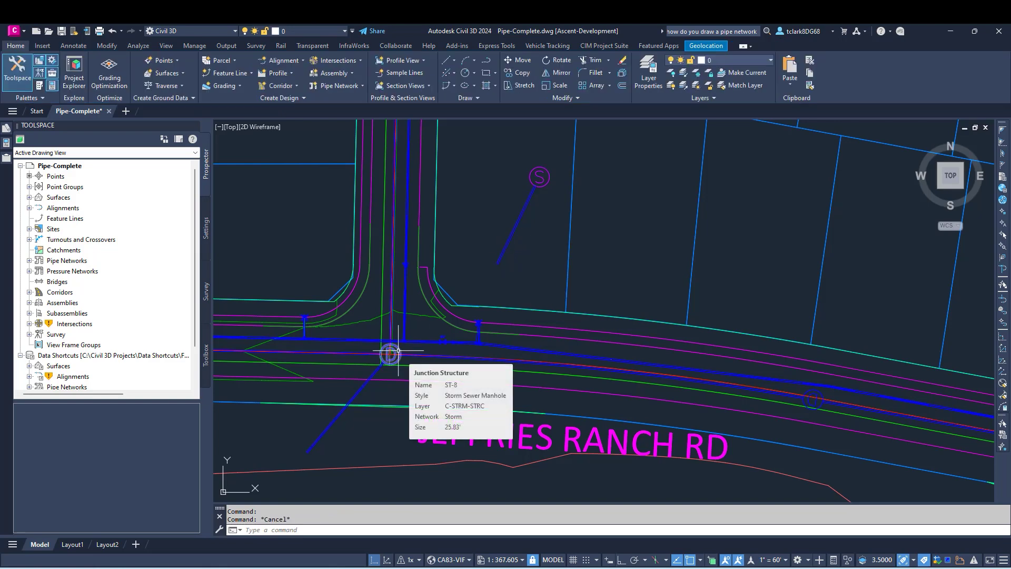
# Stretch the free end of the loose Network - (1) pipe to the ST-8 manhole to connect them across networks
pyautogui.click(503, 258)
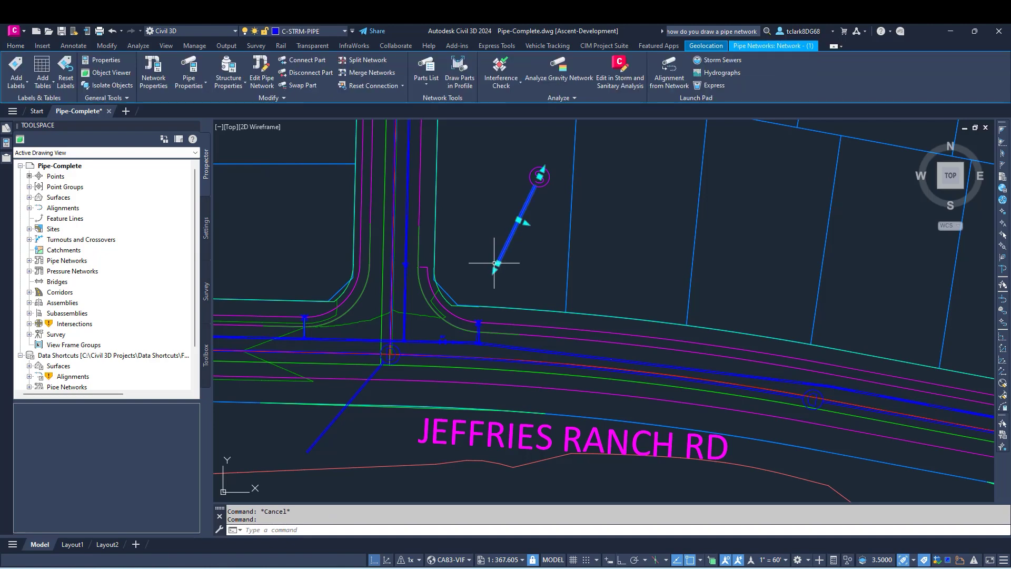
pyautogui.click(496, 265)
pyautogui.scroll(3, 395, 346)
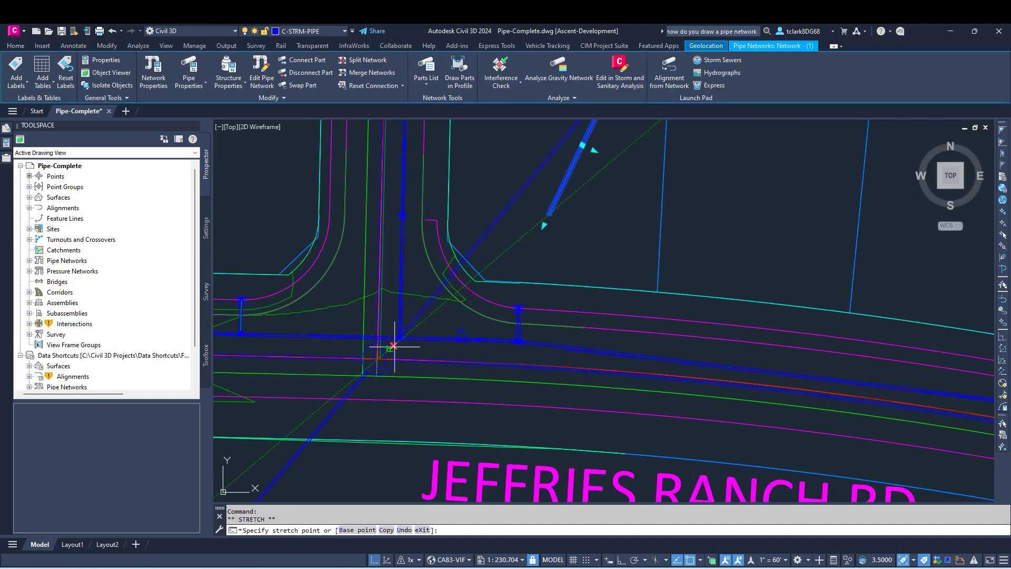
pyautogui.scroll(3, 387, 349)
pyautogui.click(388, 343)
pyautogui.scroll(-10, 395, 339)
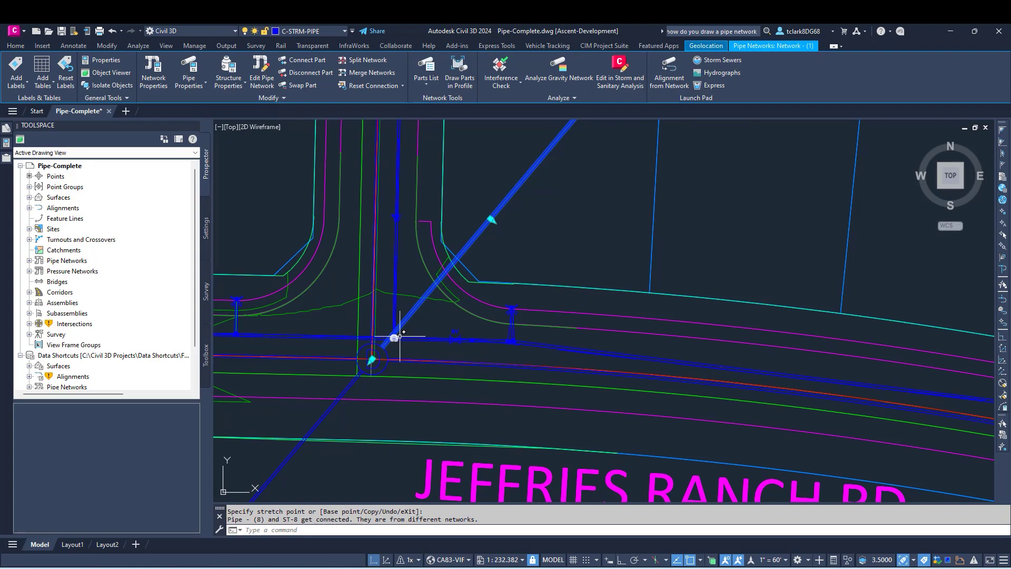
pyautogui.press('Escape')
# Examine the Invert Elevations band below the Ascent Pl profile view, reading the pipe labels at station 0+00
pyautogui.scroll(-5, 485, 303)
pyautogui.scroll(10, 557, 370)
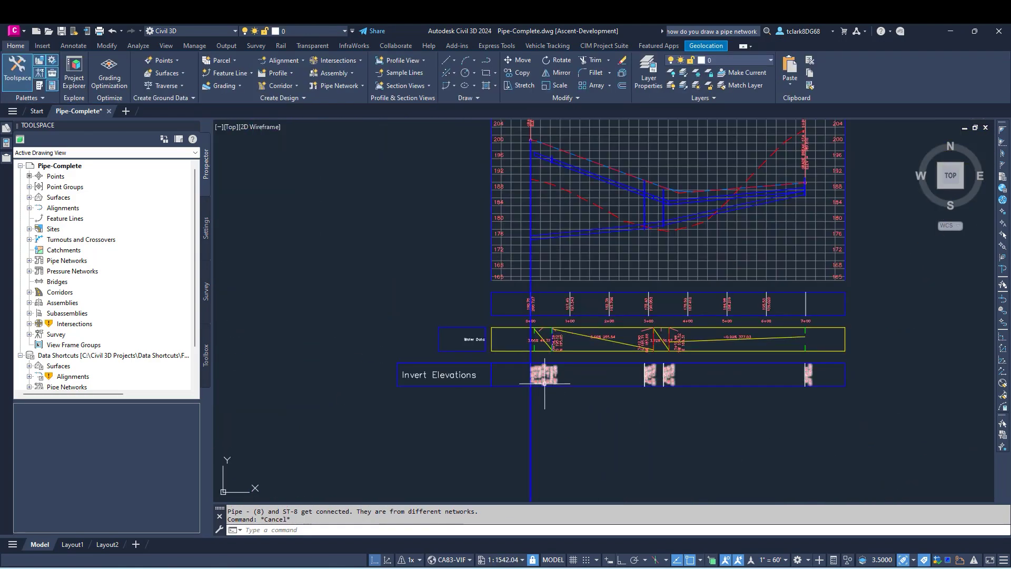
pyautogui.scroll(-5, 492, 361)
pyautogui.moveTo(490, 374); pyautogui.dragTo(521, 282, button='middle')
pyautogui.scroll(-3, 400, 280)
pyautogui.moveTo(400, 279); pyautogui.dragTo(642, 363, button='middle')
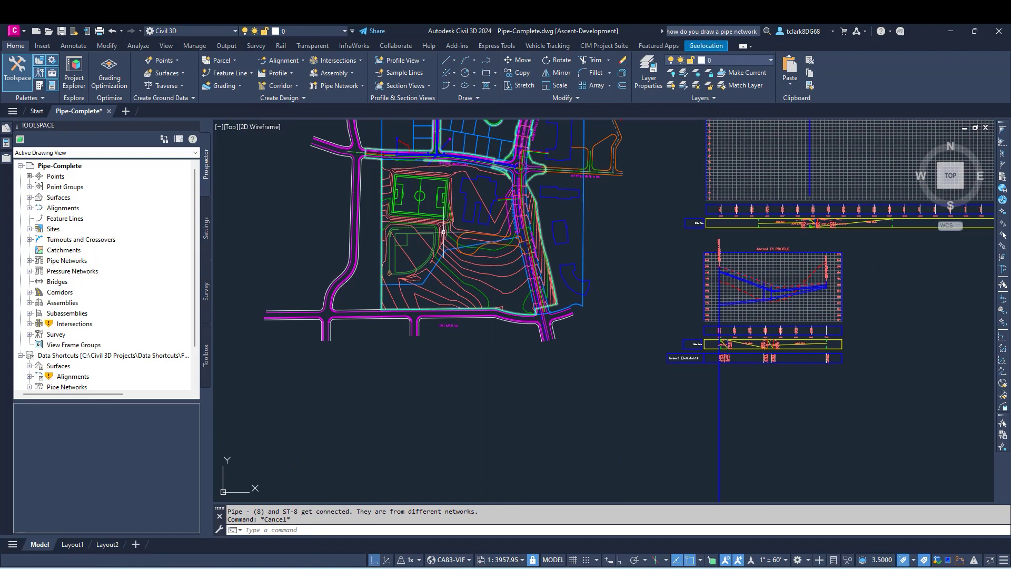
pyautogui.scroll(12, 685, 364)
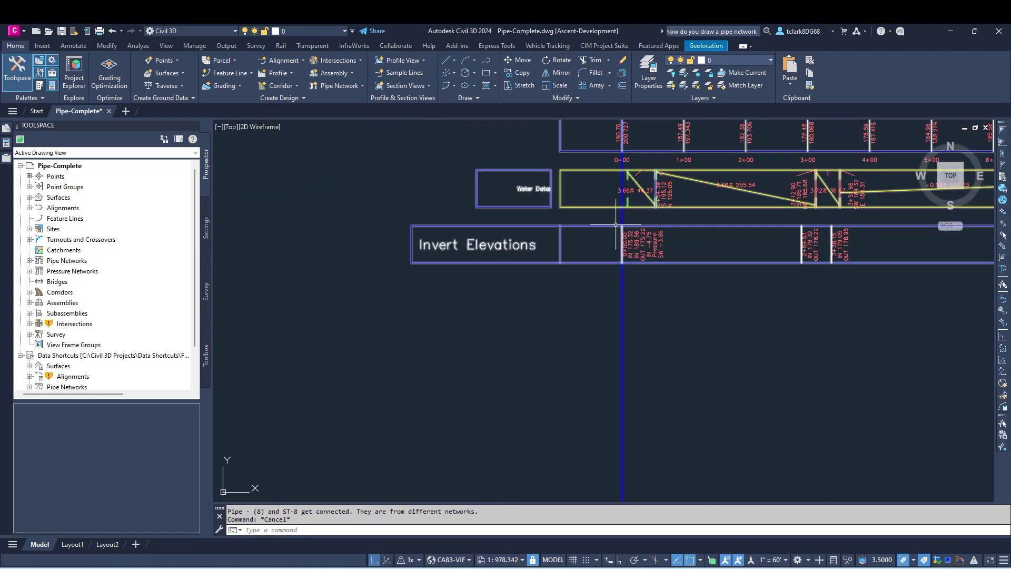
pyautogui.moveTo(671, 349)
pyautogui.mouseDown(button='middle')
pyautogui.moveTo(581, 339)
pyautogui.moveTo(493, 365)
pyautogui.mouseUp(button='middle')
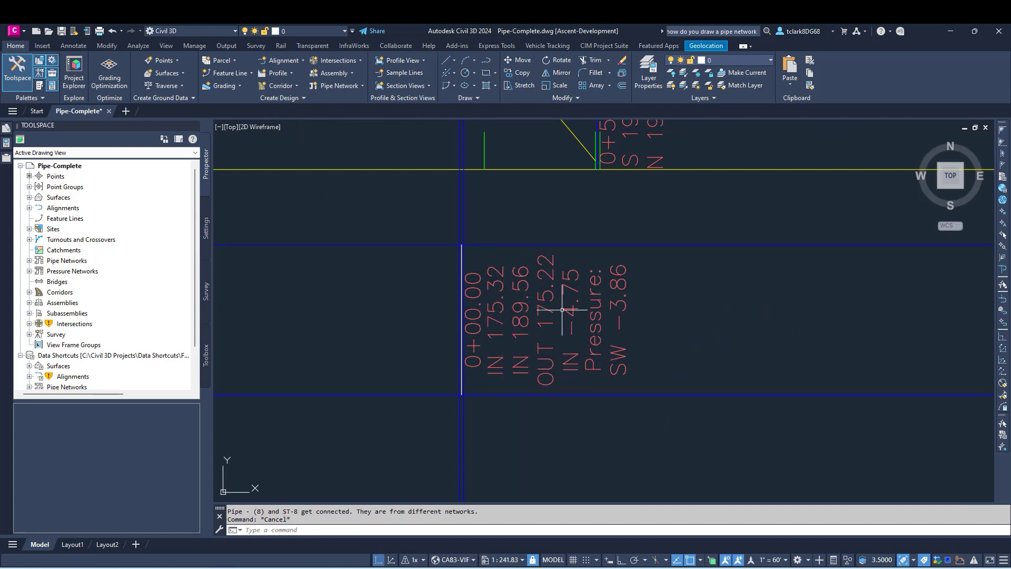
# Set the invert elevation of the newly connected gravity pipe at ST-8 to 200 in its pipe properties
pyautogui.scroll(-10, 565, 310)
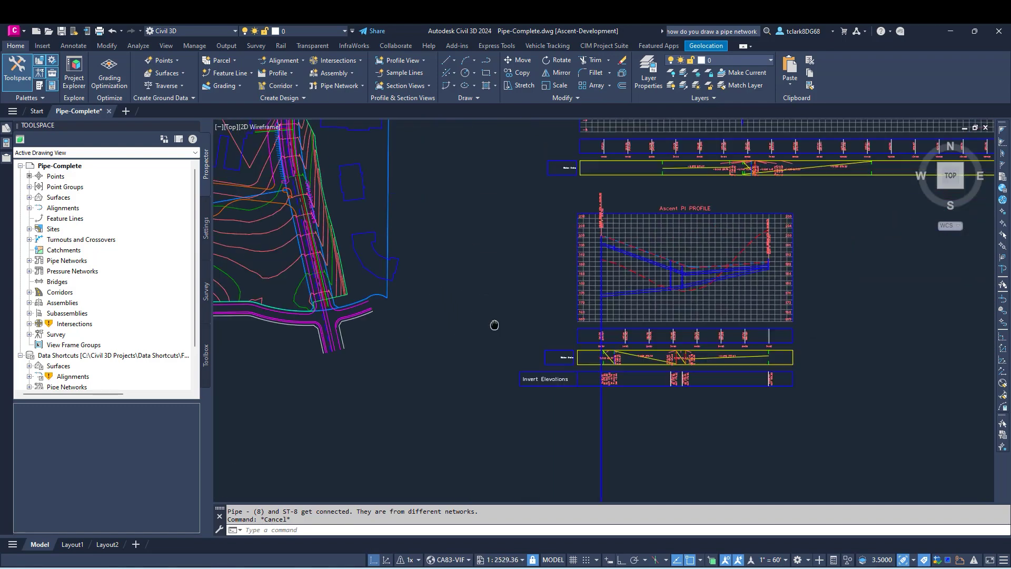
pyautogui.scroll(10, 493, 275)
pyautogui.click(522, 301)
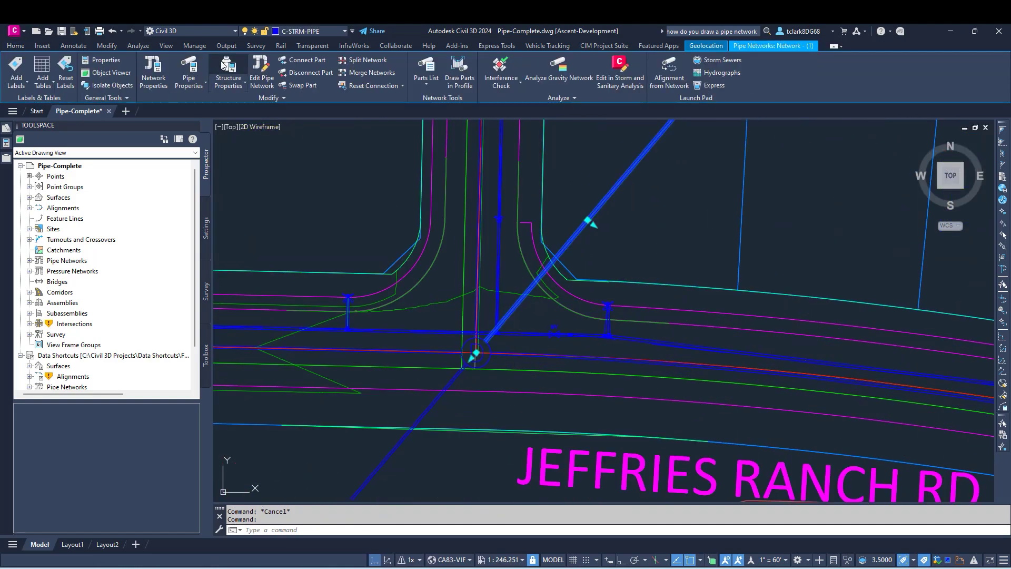
pyautogui.click(189, 67)
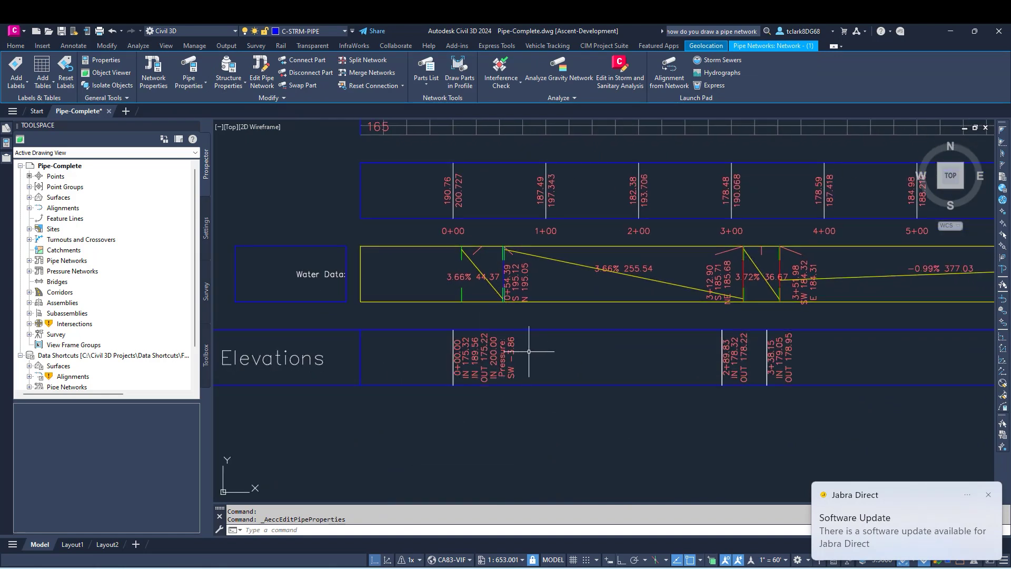
# Check the gravity and pressure pipe inverts for the 0+00 structure in the Invert Elevations band
pyautogui.scroll(2, 471, 332)
pyautogui.scroll(-4, 432, 367)
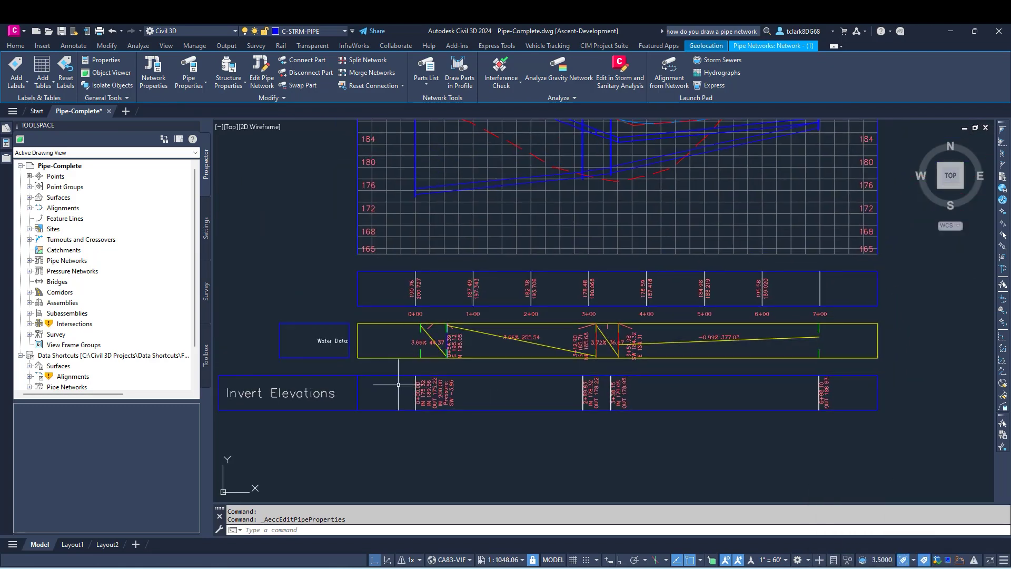
pyautogui.scroll(2, 433, 405)
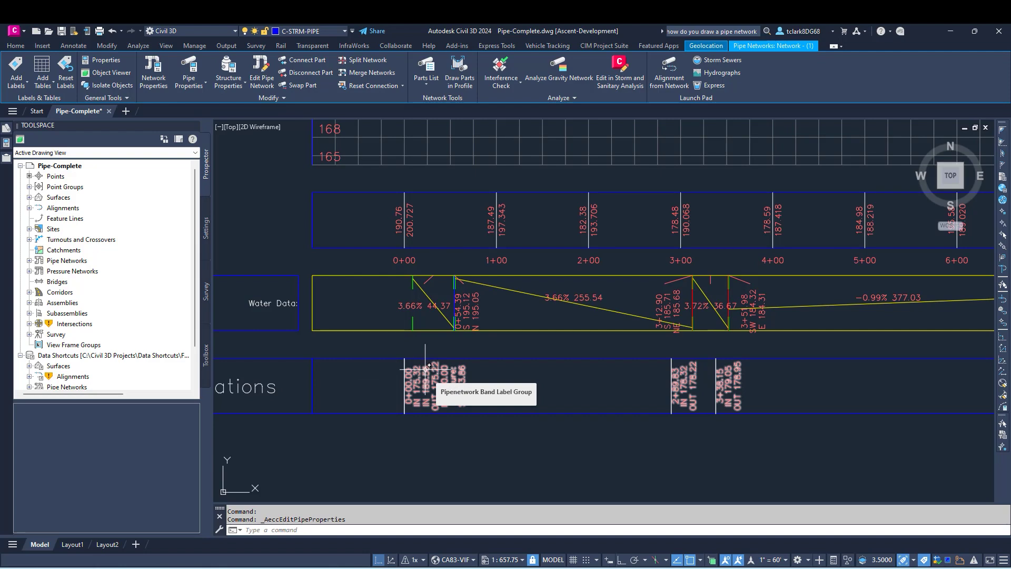
pyautogui.scroll(-4, 487, 356)
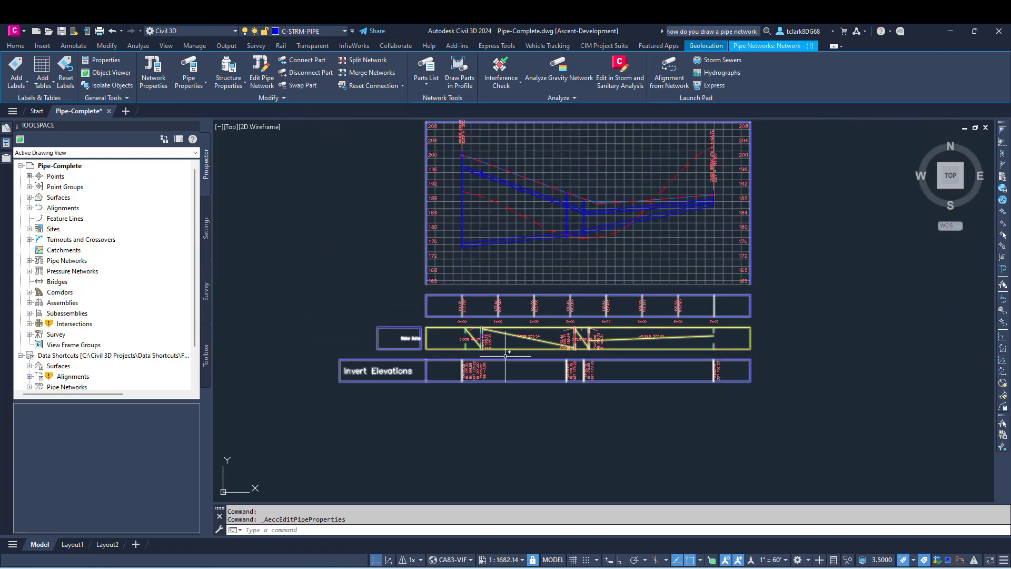
pyautogui.moveTo(439, 203); pyautogui.dragTo(441, 235, button='middle')
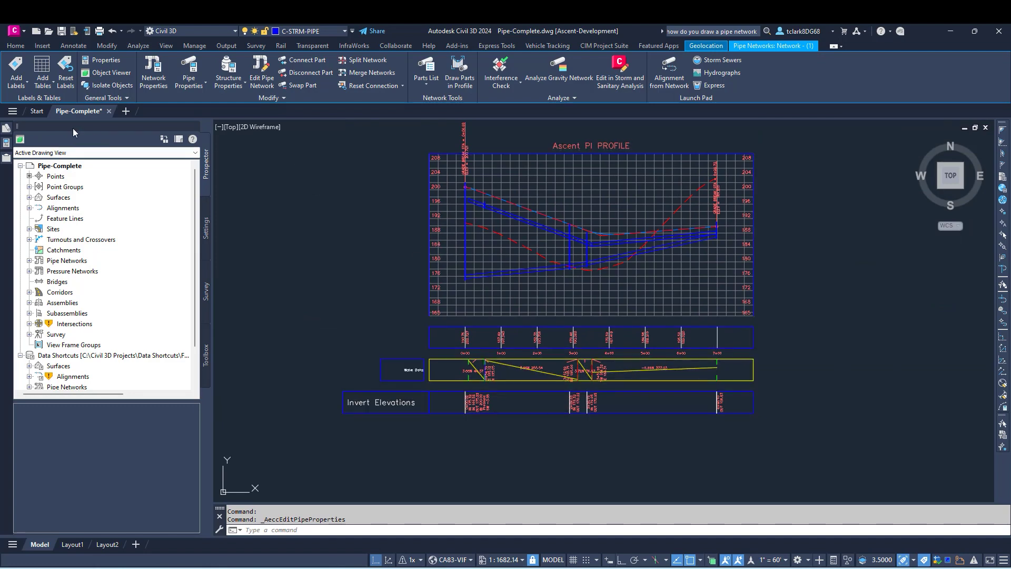
pyautogui.click(9, 71)
pyautogui.scroll(4, 482, 410)
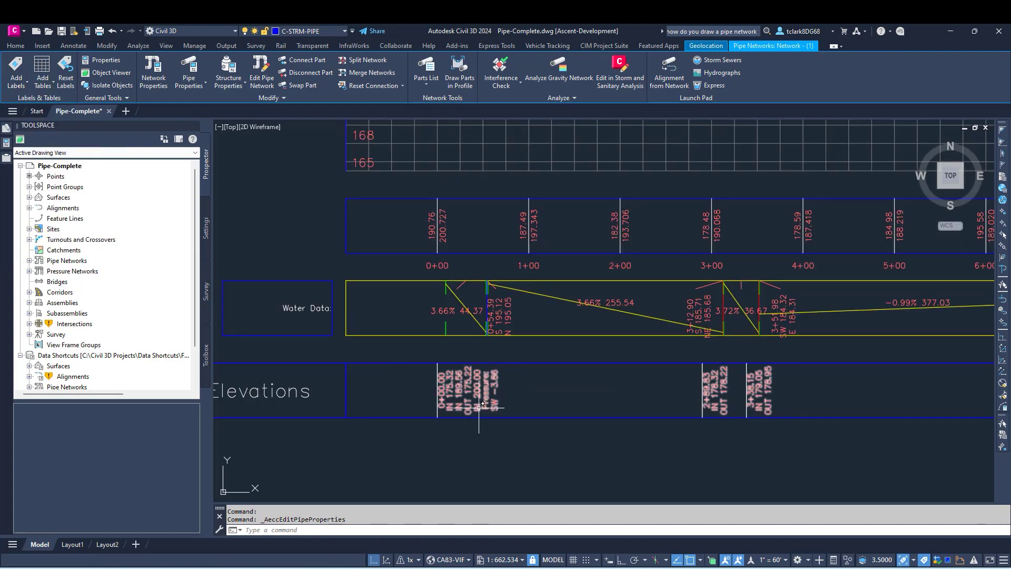
pyautogui.scroll(2, 492, 395)
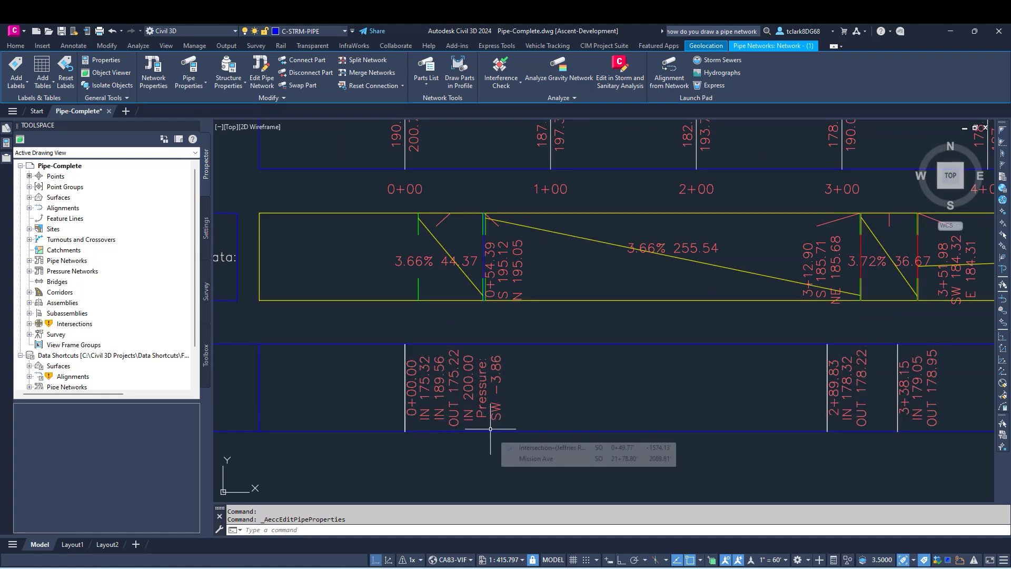
pyautogui.scroll(-2, 476, 430)
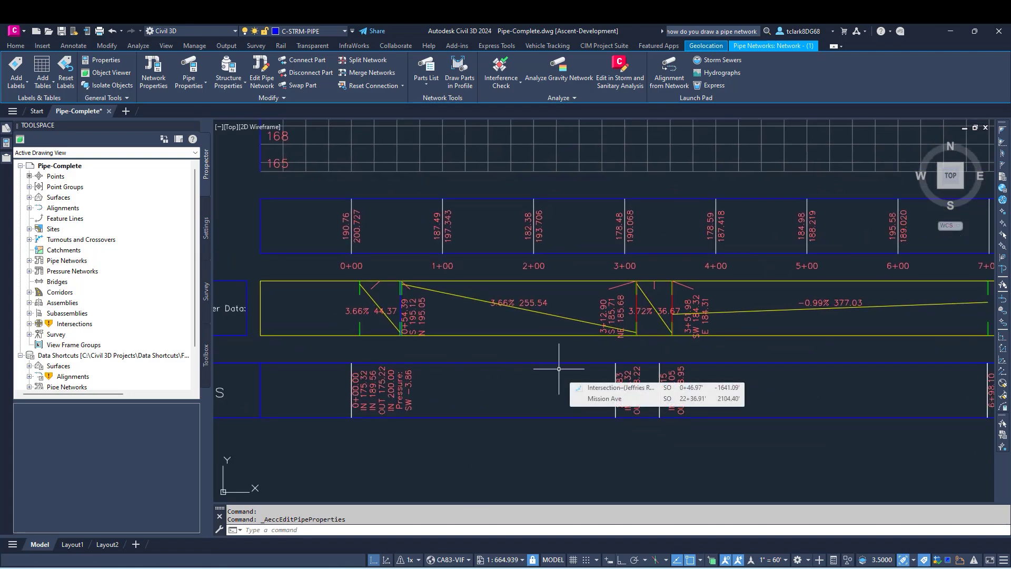
pyautogui.moveTo(445, 343); pyautogui.dragTo(449, 361, button='middle')
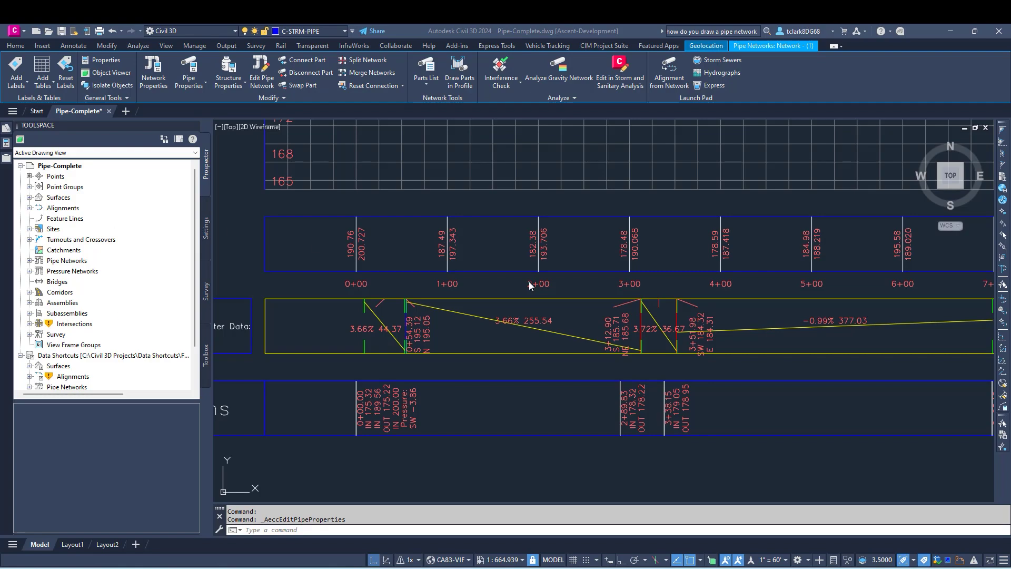
# Move the Water network pressure pipe southwest, clear of Jeffries Ranch Rd, to disconnect it from the ST-8 manhole
pyautogui.scroll(-8, 530, 285)
pyautogui.scroll(6, 416, 375)
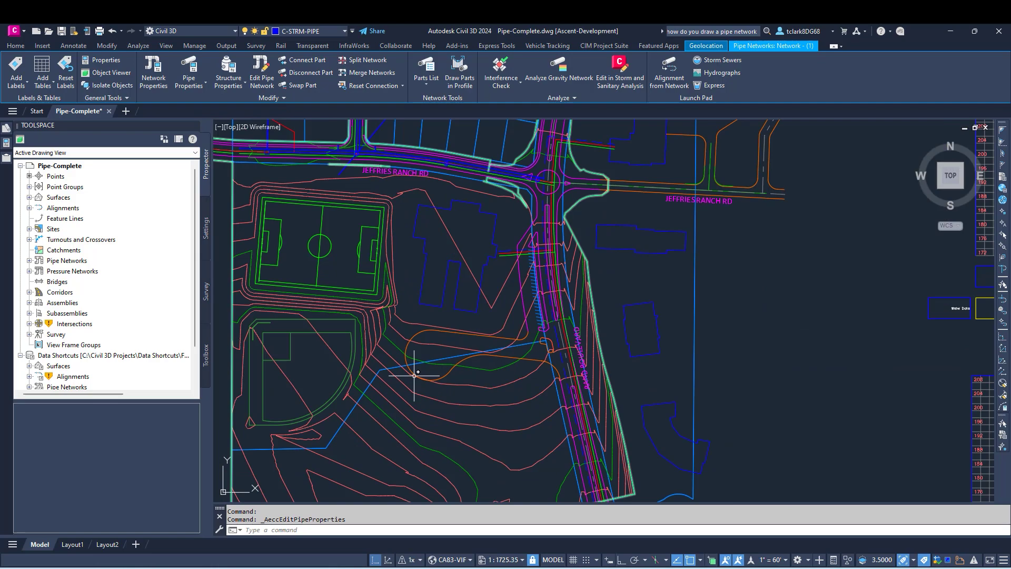
pyautogui.scroll(1, 415, 375)
pyautogui.scroll(1, 405, 210)
pyautogui.scroll(1, 432, 304)
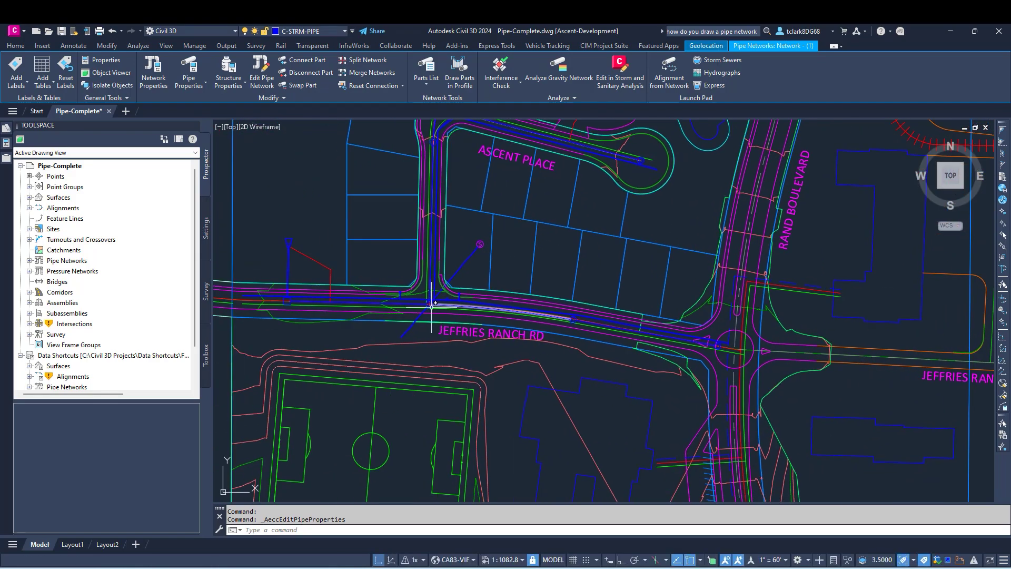
pyautogui.scroll(5, 431, 303)
pyautogui.click(411, 320)
pyautogui.press('Escape')
pyautogui.doubleClick(411, 320)
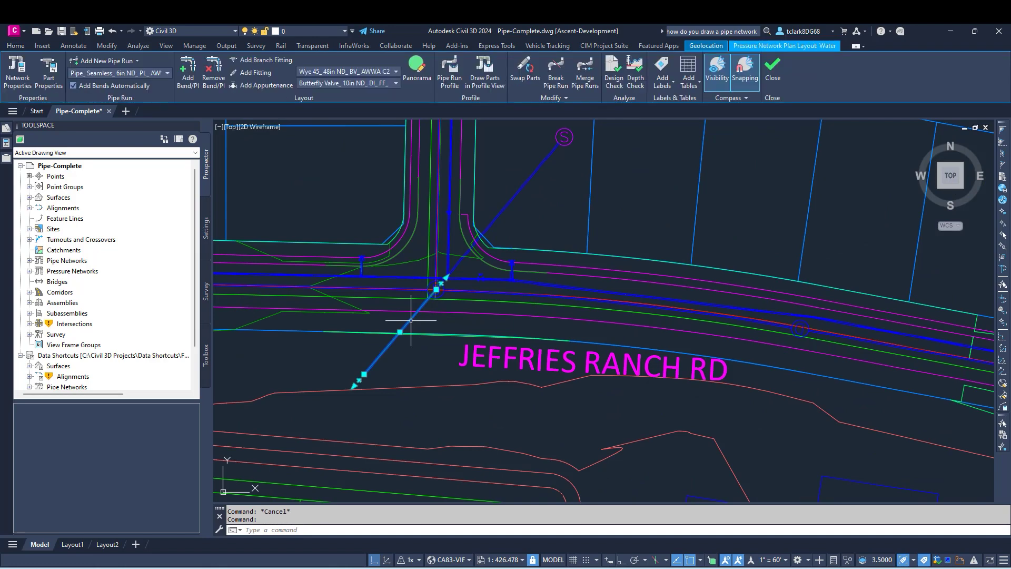
pyautogui.write('m')
pyautogui.press('Return')
pyautogui.click(419, 312)
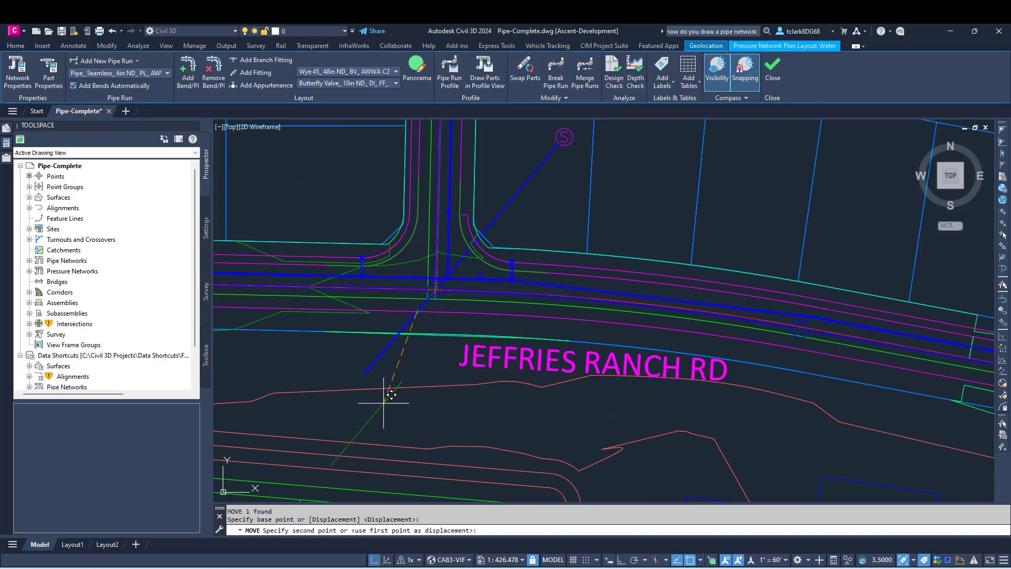
pyautogui.click(384, 401)
pyautogui.scroll(2, 385, 401)
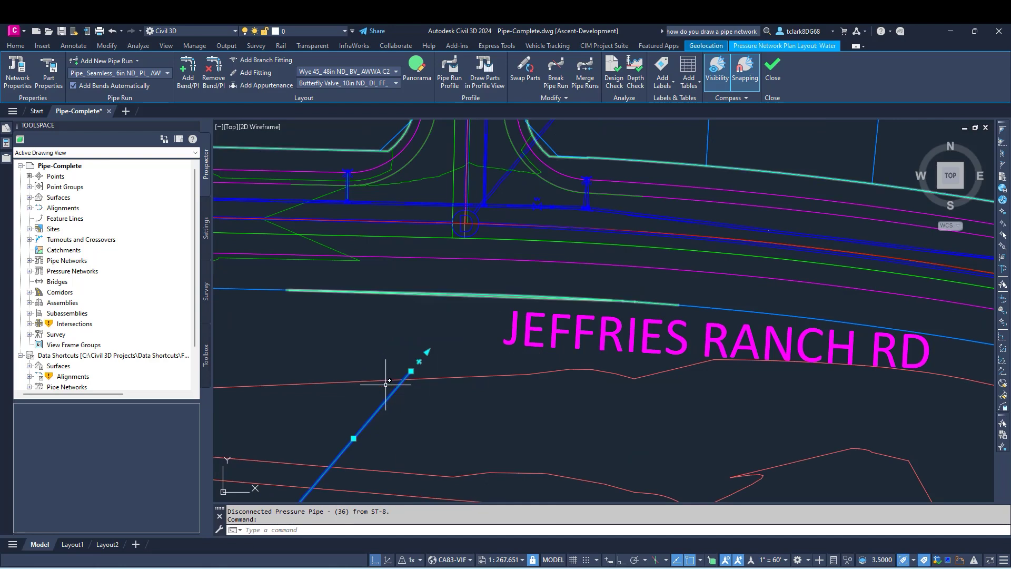
pyautogui.moveTo(312, 490); pyautogui.dragTo(349, 392, button='middle')
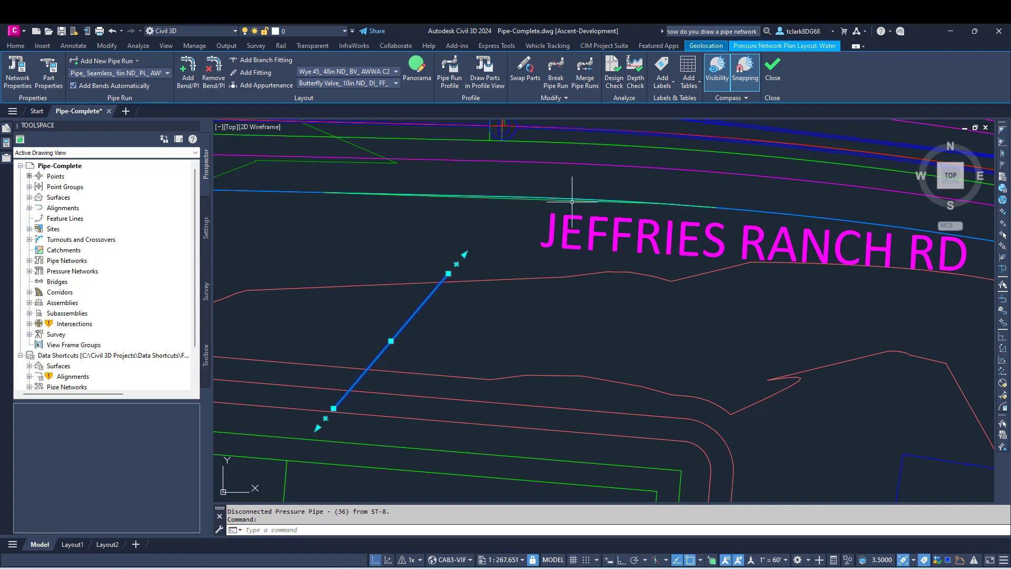
# Examine the Ascent Pl profile view, comparing its drawn pipes with the bands underneath
pyautogui.moveTo(526, 260)
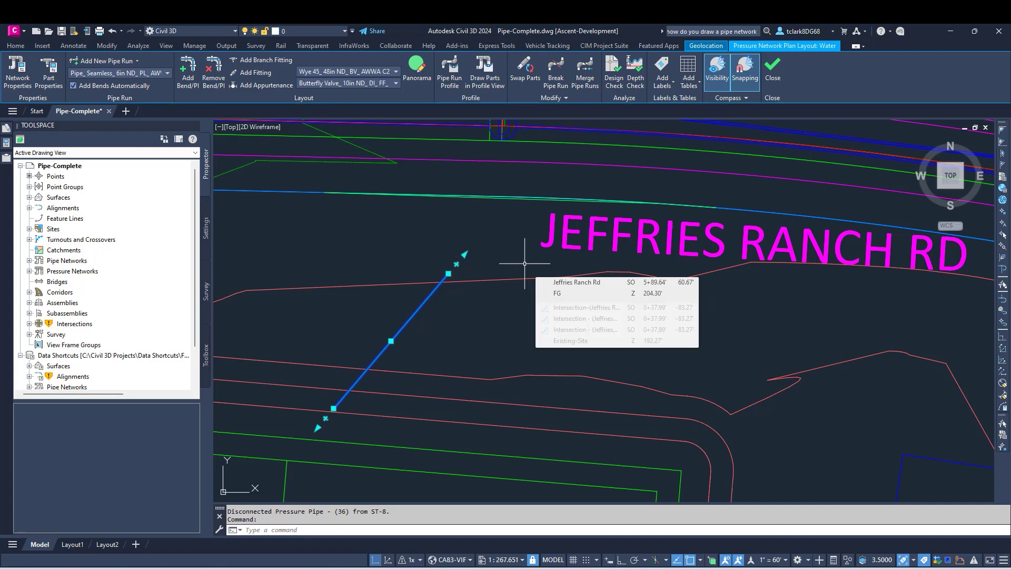
pyautogui.moveTo(498, 281)
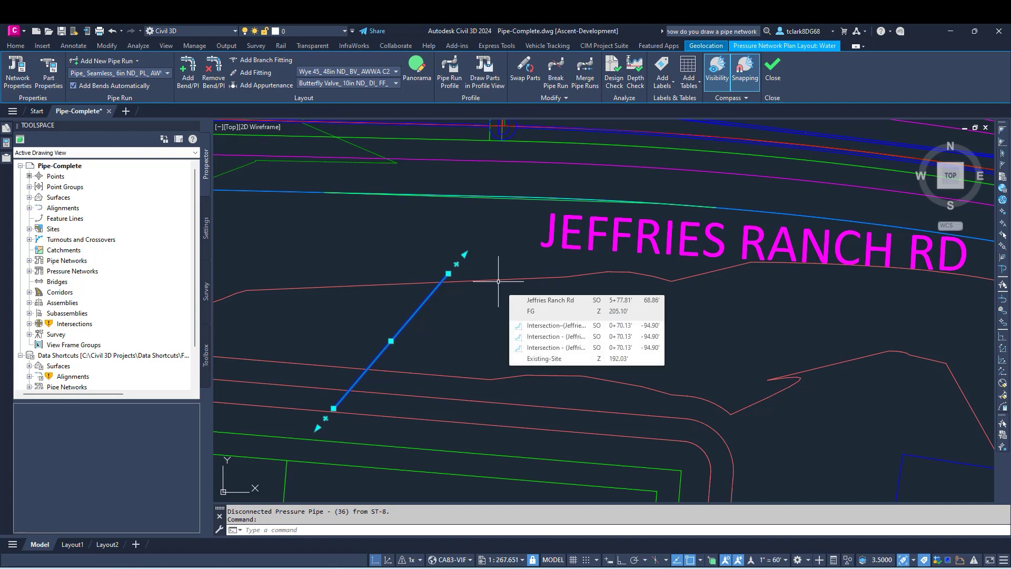
pyautogui.scroll(-5, 614, 243)
pyautogui.moveTo(745, 316); pyautogui.dragTo(395, 244, button='middle')
pyautogui.scroll(5, 529, 370)
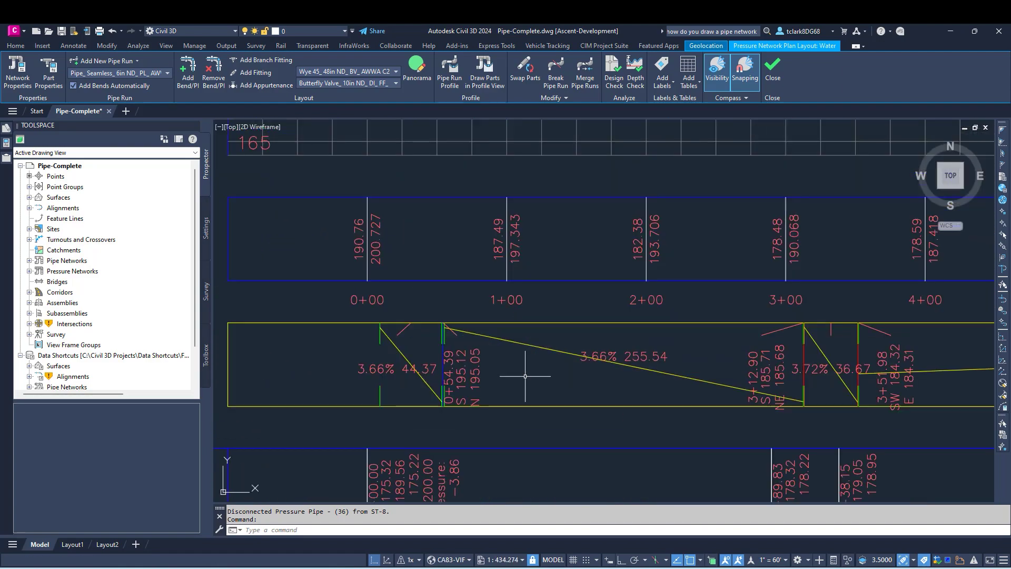
pyautogui.scroll(-2, 505, 376)
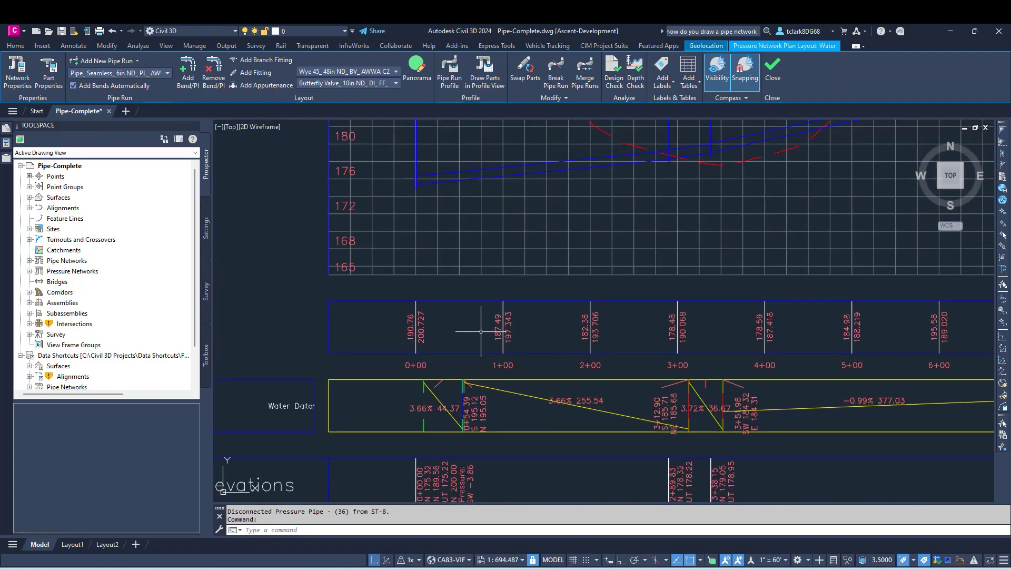
pyautogui.moveTo(483, 329); pyautogui.dragTo(450, 501, button='middle')
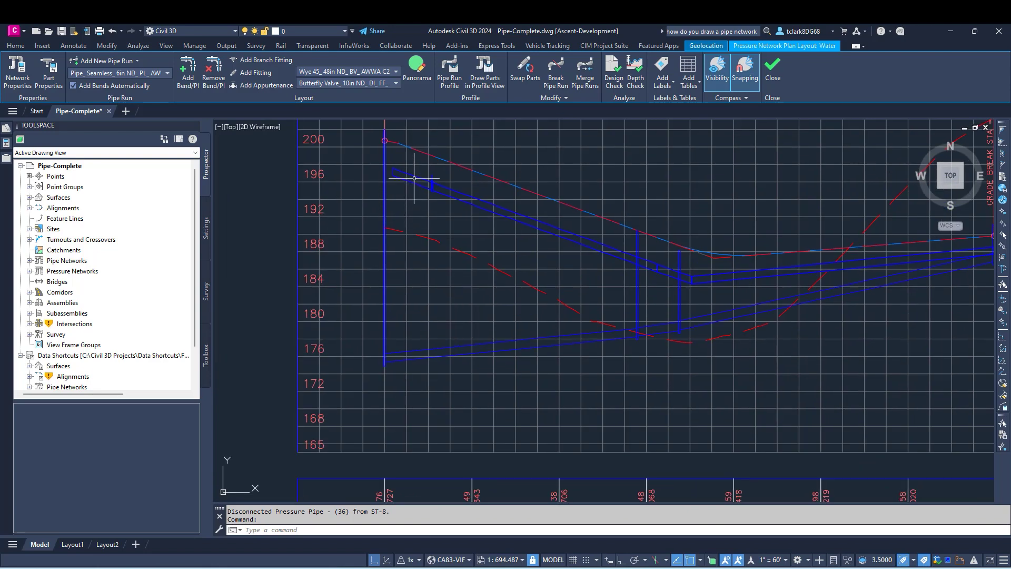
pyautogui.moveTo(433, 271); pyautogui.dragTo(437, 111, button='middle')
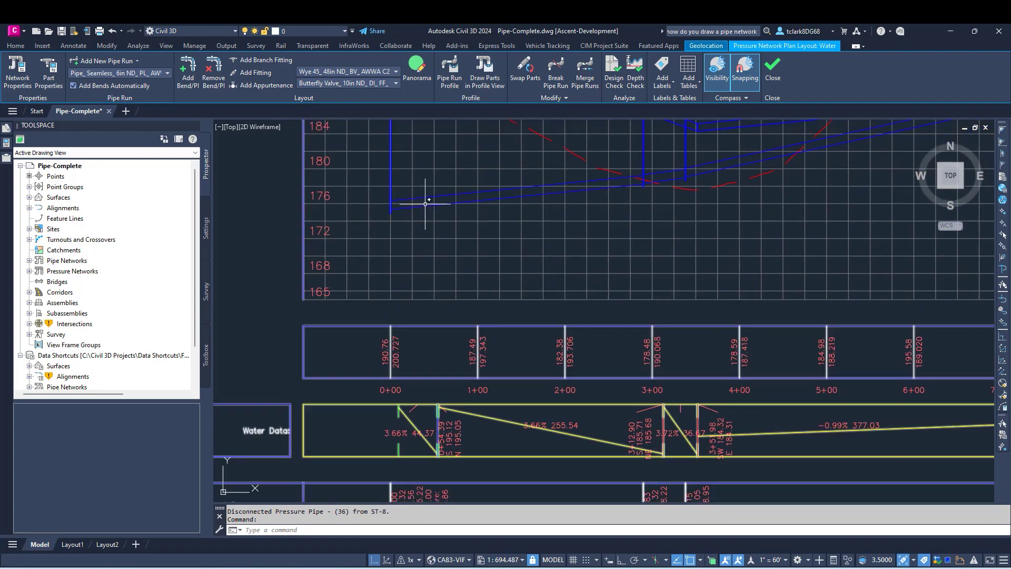
pyautogui.scroll(2, 445, 429)
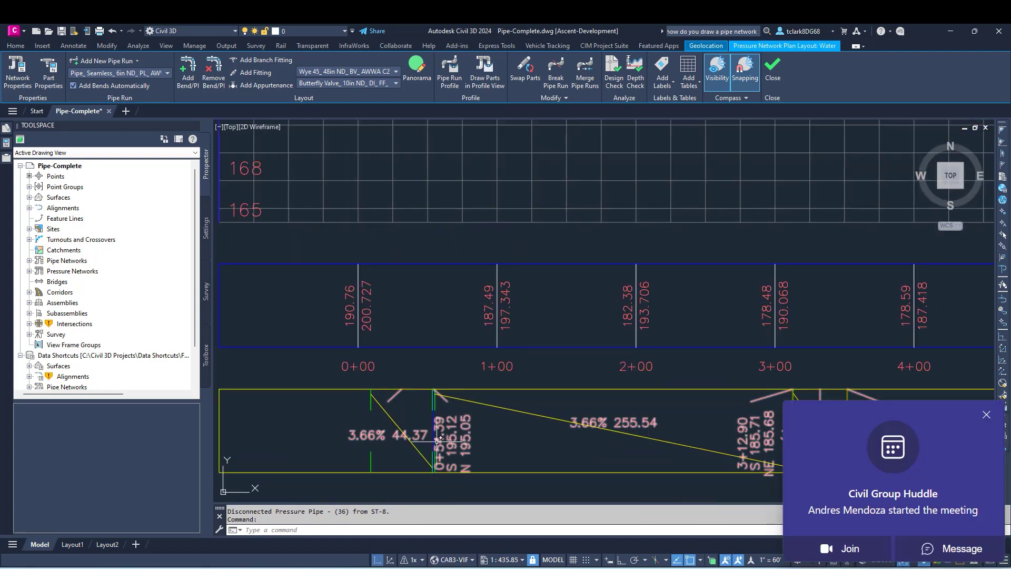
# Dismiss the meeting notification and examine the slope, length and invert labels along the Water Data band
pyautogui.click(985, 415)
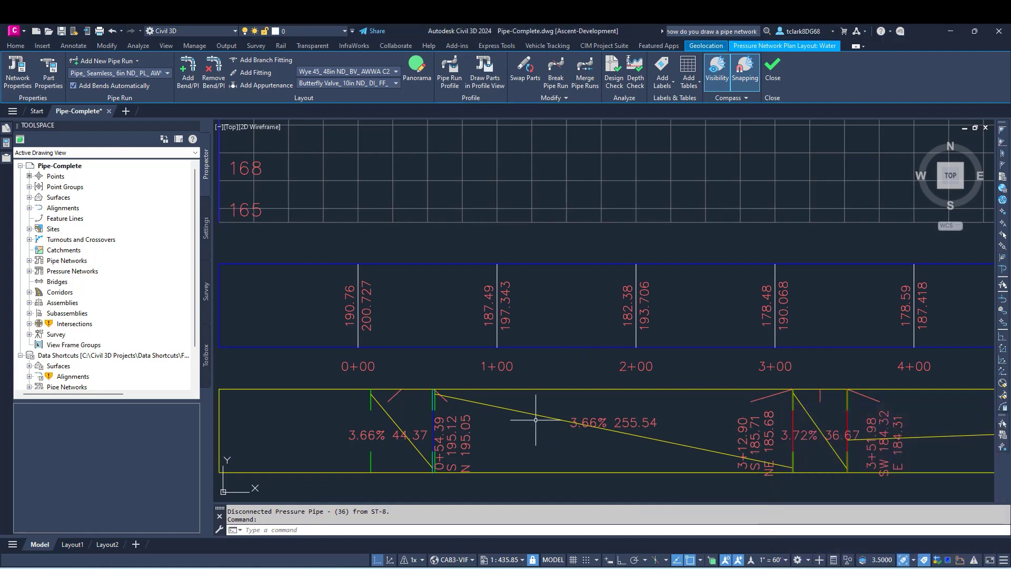
pyautogui.moveTo(589, 403); pyautogui.dragTo(557, 408, button='middle')
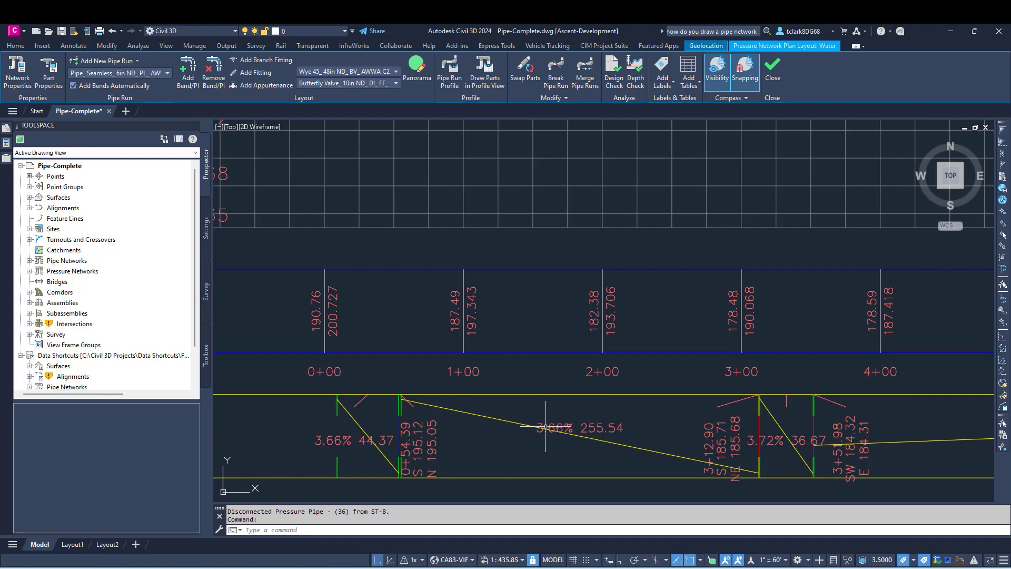
pyautogui.click(502, 457)
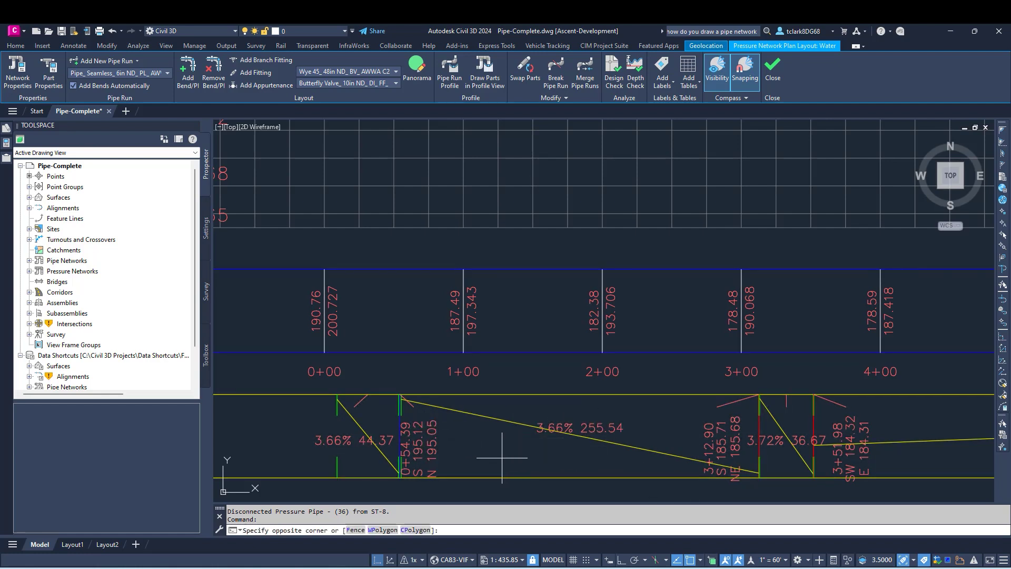
pyautogui.click(630, 413)
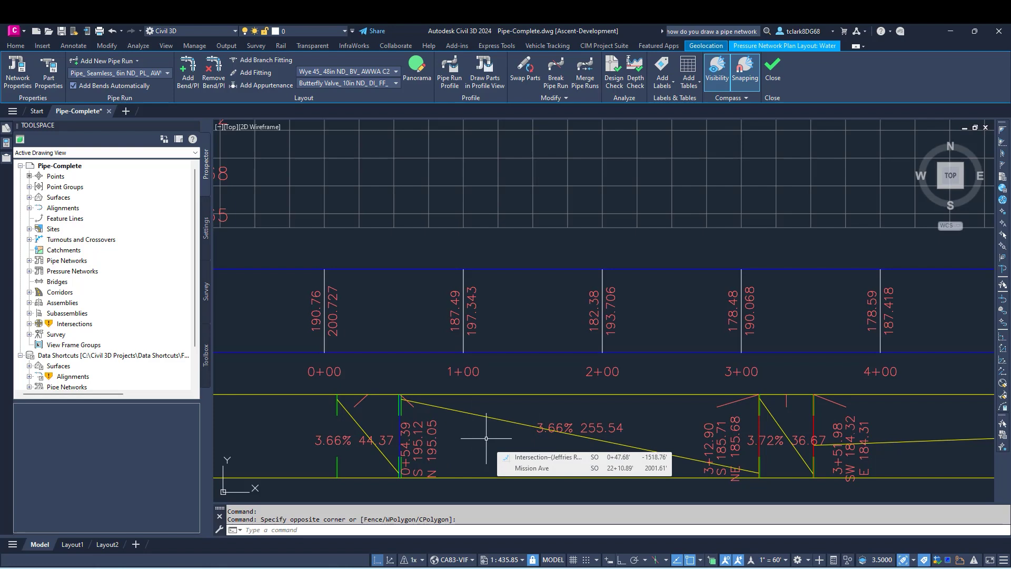
pyautogui.hscroll(5, 489, 474)
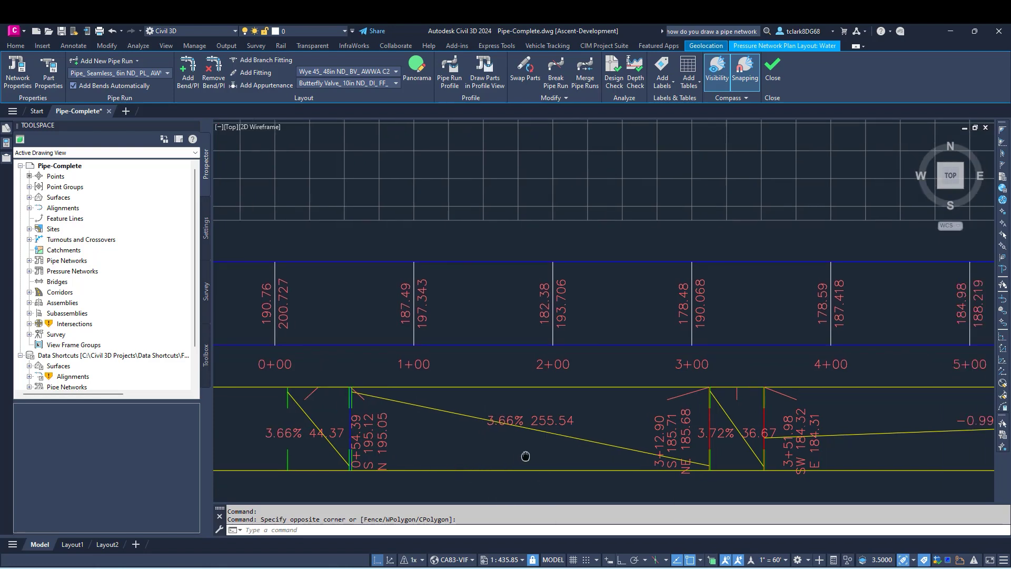
pyautogui.scroll(-3, 597, 379)
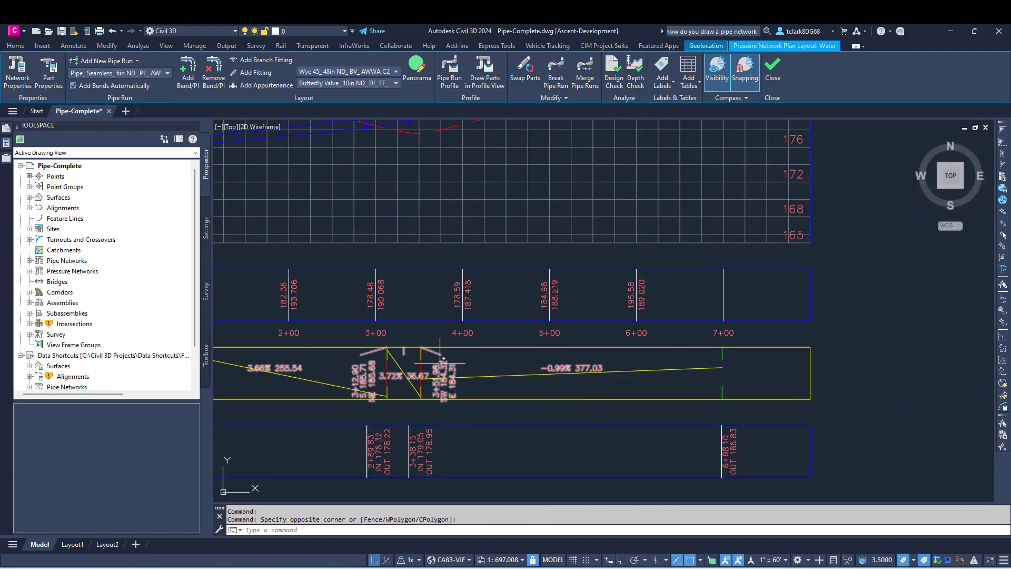
pyautogui.scroll(2, 445, 358)
pyautogui.moveTo(410, 361); pyautogui.dragTo(783, 318, button='middle')
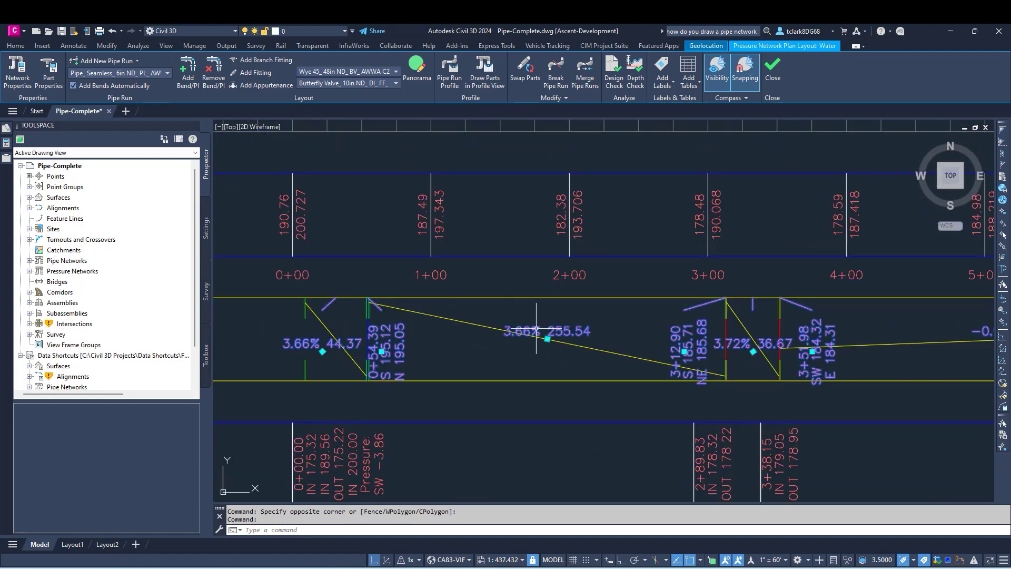
pyautogui.click(496, 311)
pyautogui.rightClick(324, 281)
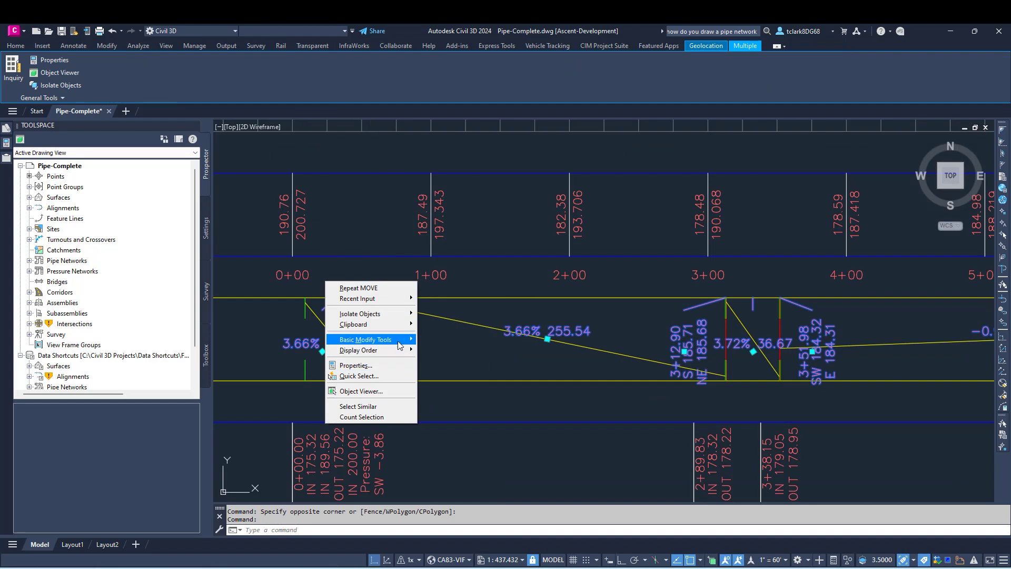
pyautogui.click(369, 343)
pyautogui.click(514, 329)
pyautogui.click(519, 323)
pyautogui.rightClick(488, 384)
pyautogui.press('Escape')
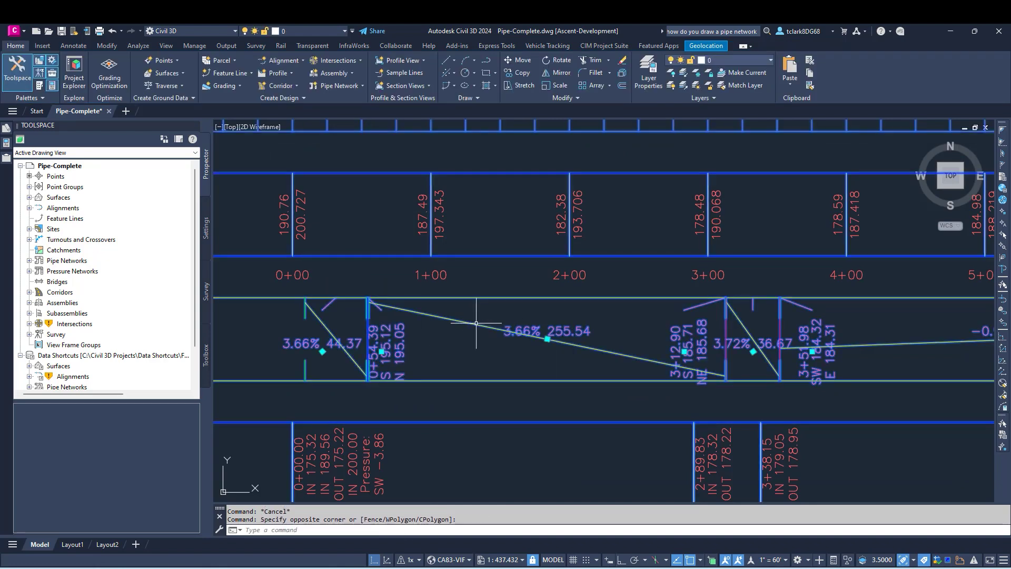
pyautogui.rightClick(487, 323)
pyautogui.press('Escape')
# Set Stagger Labels to No Staggering for the Water pressure data band in the Ascent Pl profile view's band properties
pyautogui.rightClick(501, 378)
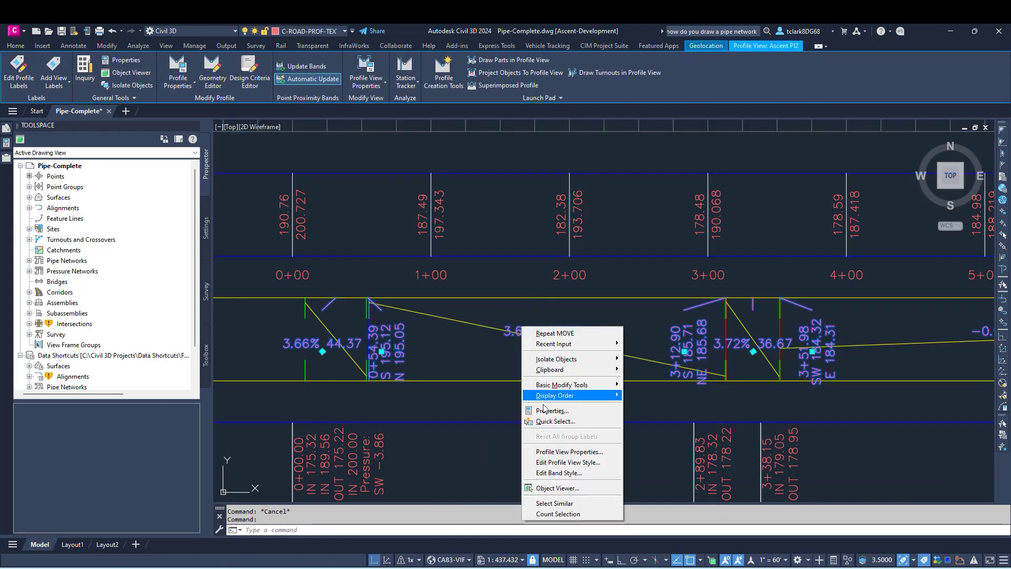
pyautogui.click(527, 452)
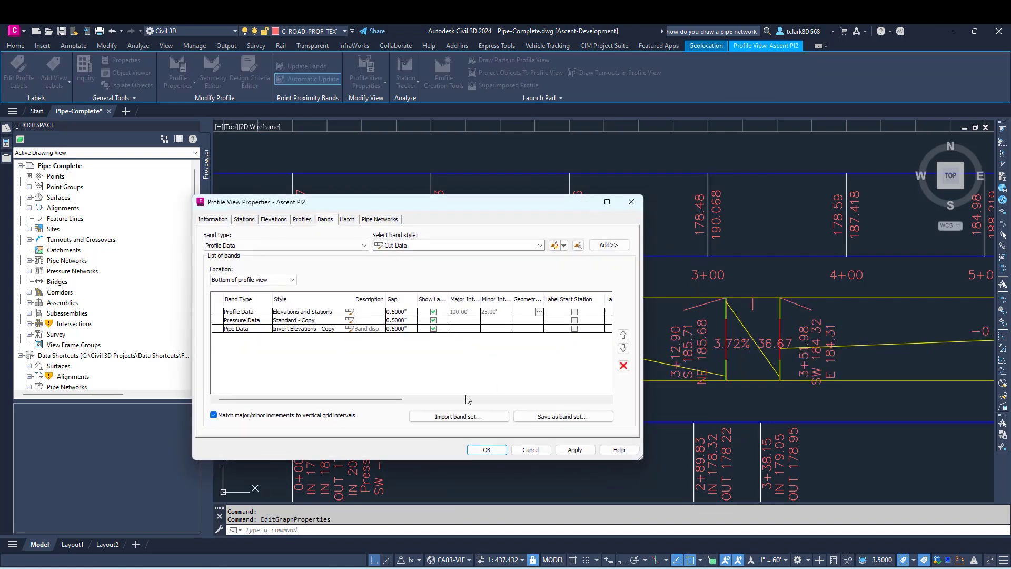
pyautogui.click(603, 401)
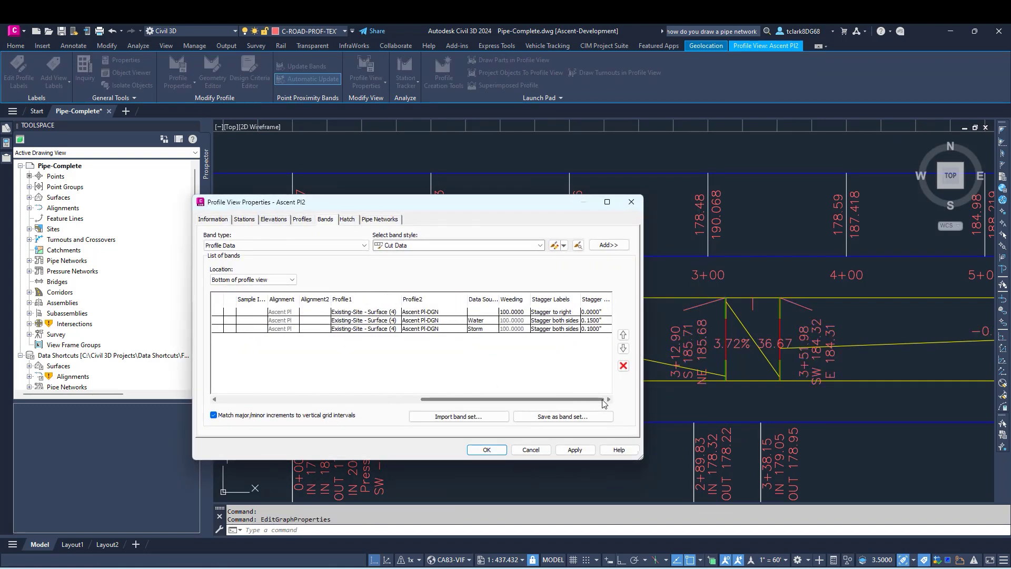
pyautogui.click(562, 320)
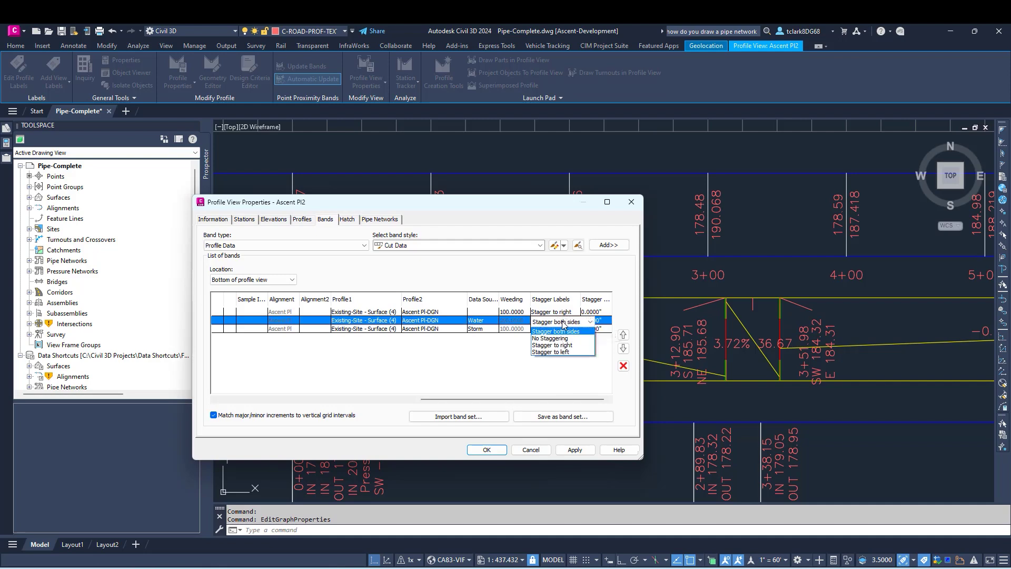
pyautogui.click(553, 337)
pyautogui.click(501, 449)
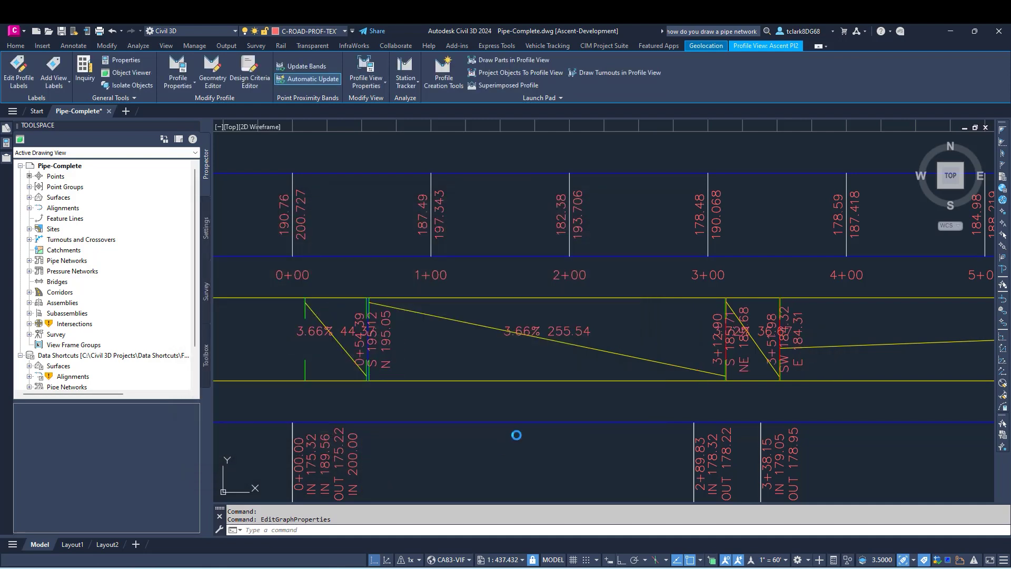
# Restore the Ascent Pl profile view's Water pressure data band to Stagger both sides and clear the selection
pyautogui.click(737, 317)
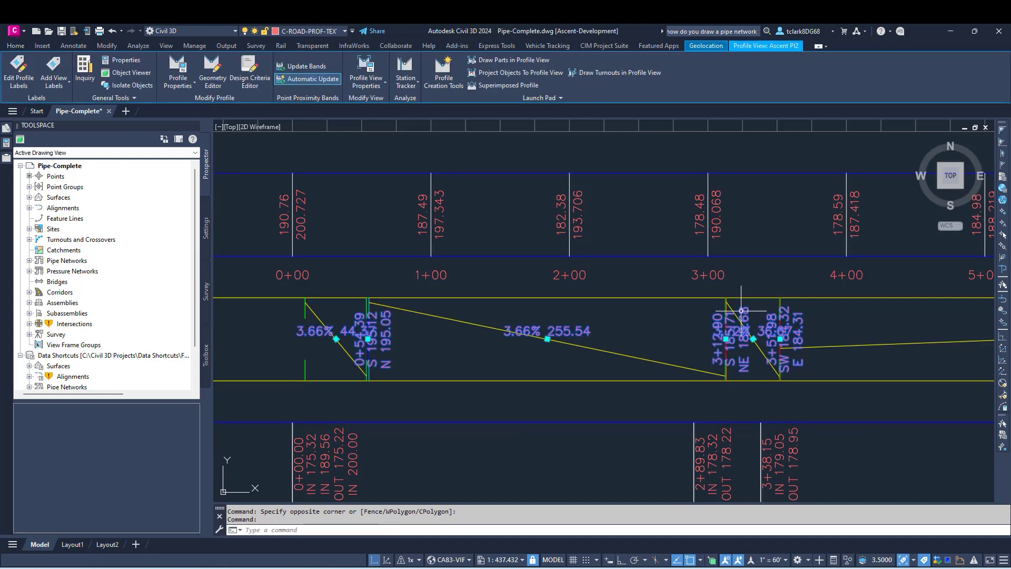
pyautogui.rightClick(740, 313)
pyautogui.click(788, 437)
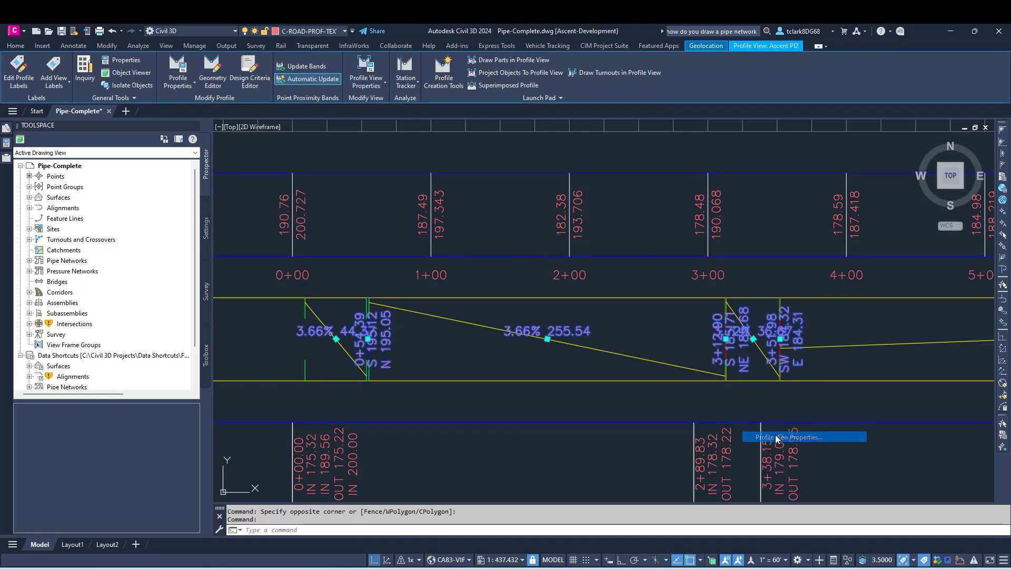
pyautogui.moveTo(386, 399); pyautogui.dragTo(604, 405)
pyautogui.click(555, 320)
pyautogui.click(558, 321)
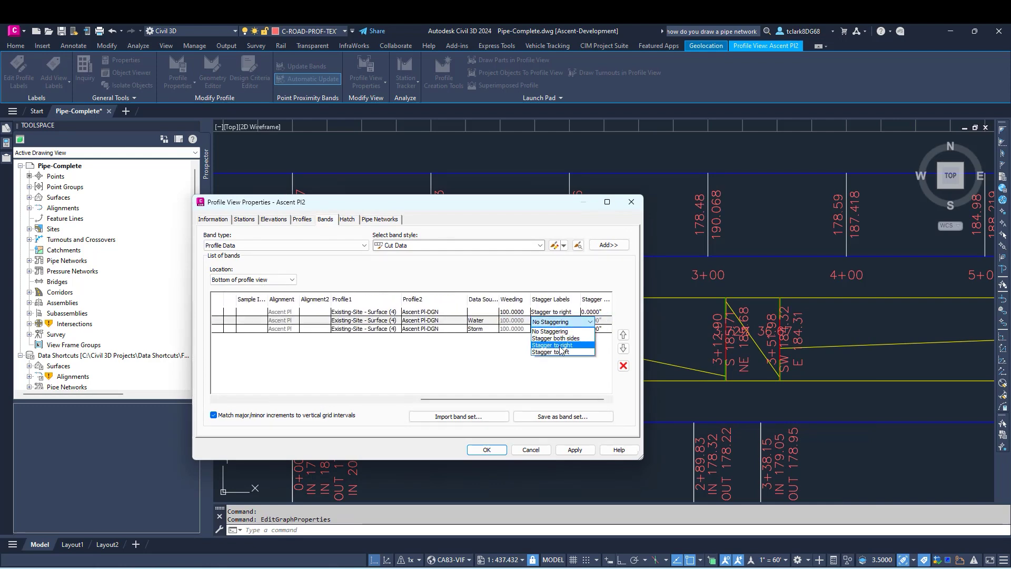
pyautogui.click(564, 339)
pyautogui.click(486, 449)
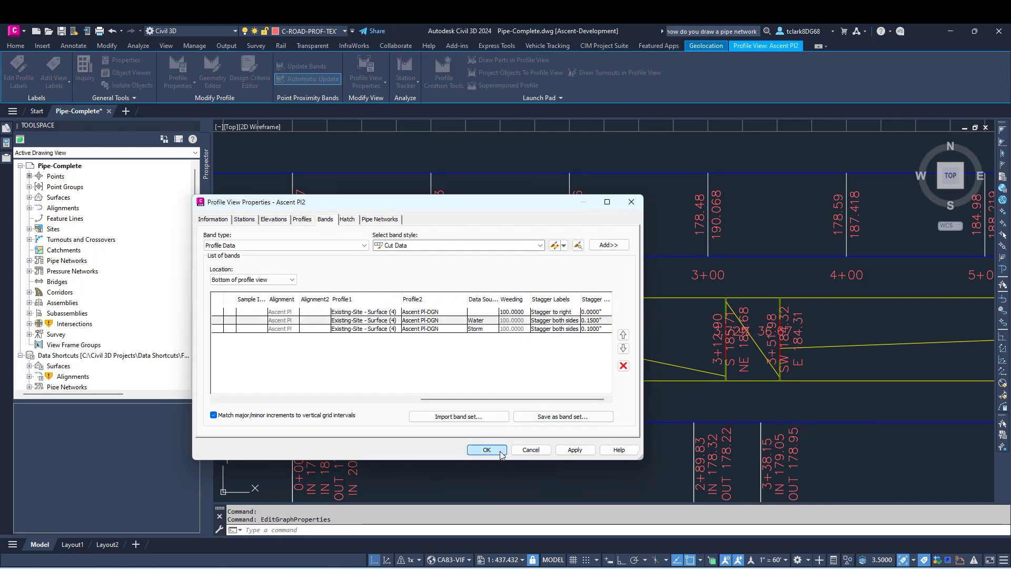
pyautogui.press('Escape')
# Examine the staggered Water Data labels and the Invert Elevations band against the Ascent Pl profile, ending with an overview of the whole drawing
pyautogui.moveTo(713, 388); pyautogui.dragTo(623, 395, button='middle')
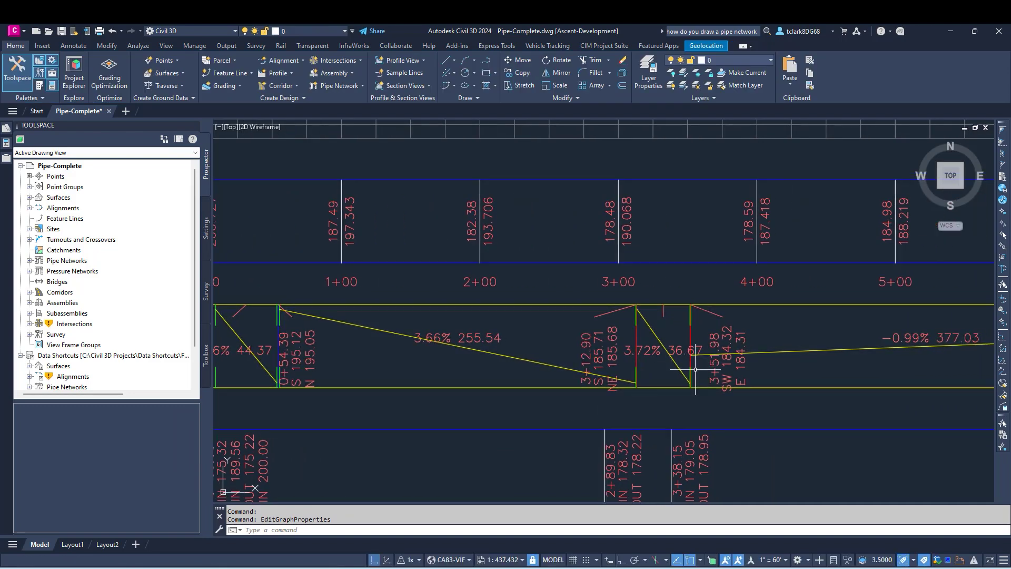
pyautogui.scroll(-4, 623, 395)
pyautogui.scroll(2, 559, 368)
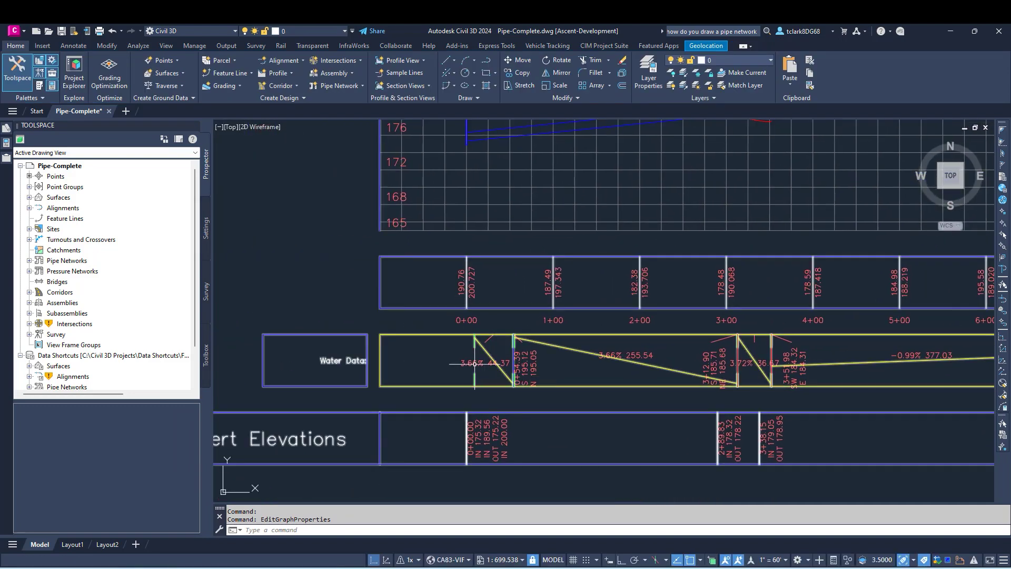
pyautogui.moveTo(682, 366)
pyautogui.mouseDown(button='middle')
pyautogui.moveTo(571, 384)
pyautogui.moveTo(779, 354)
pyautogui.moveTo(808, 388)
pyautogui.moveTo(647, 288)
pyautogui.mouseUp(button='middle')
pyautogui.scroll(-2, 599, 305)
pyautogui.scroll(2, 591, 355)
pyautogui.scroll(-4, 693, 416)
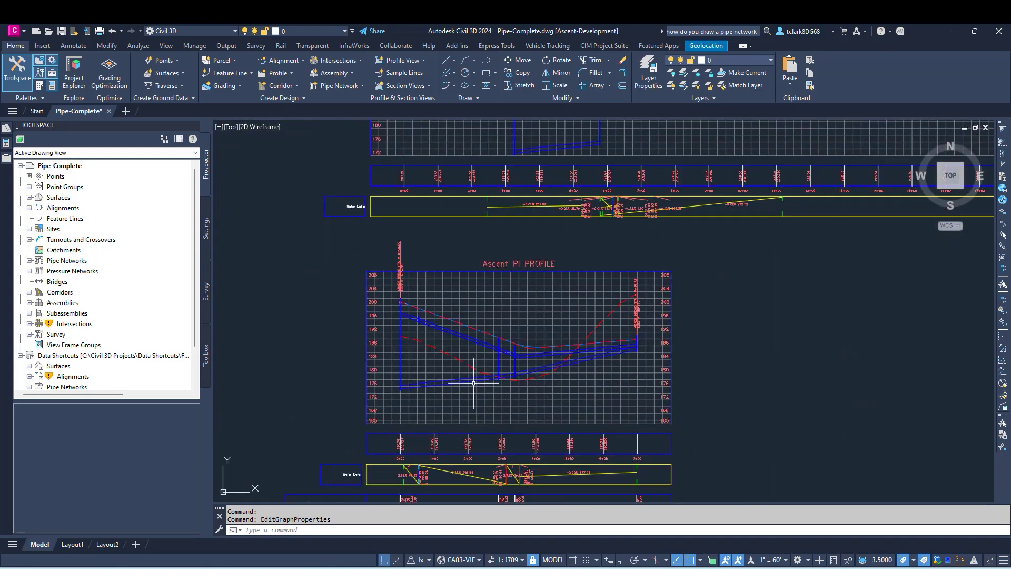
pyautogui.moveTo(473, 383); pyautogui.dragTo(521, 291, button='middle')
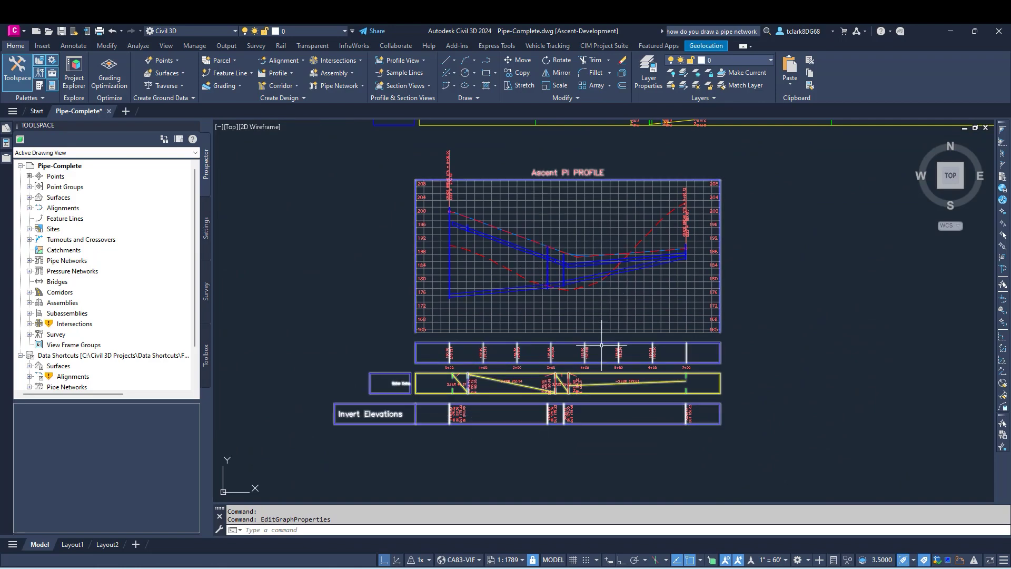
pyautogui.scroll(2, 479, 394)
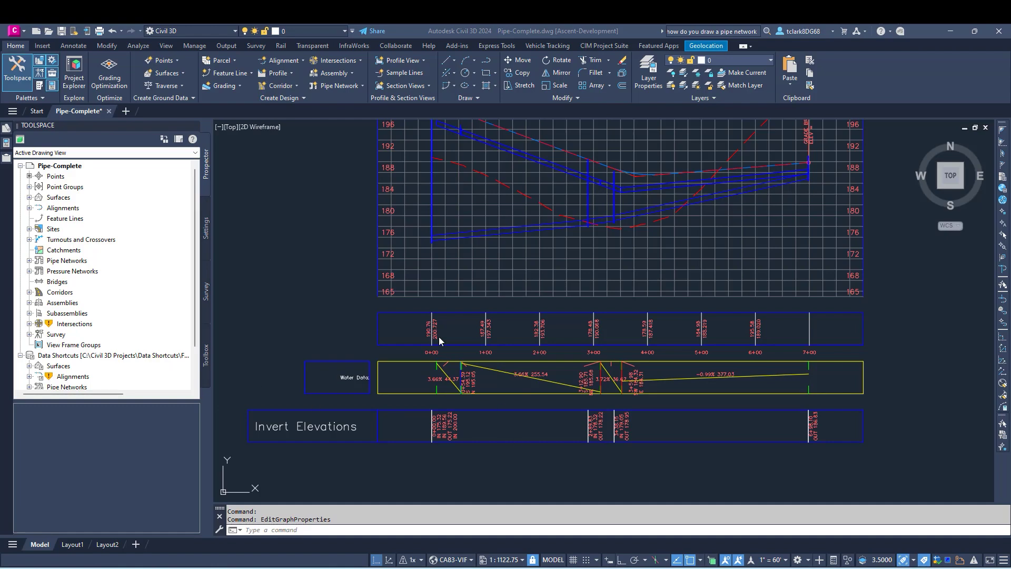
pyautogui.scroll(-6, 327, 266)
pyautogui.moveTo(491, 304); pyautogui.dragTo(472, 324, button='middle')
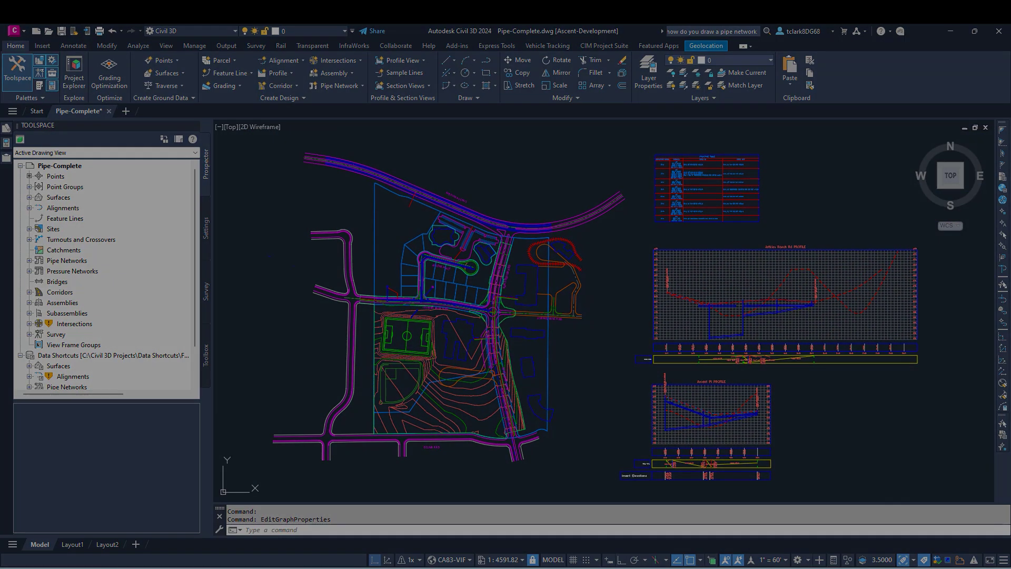